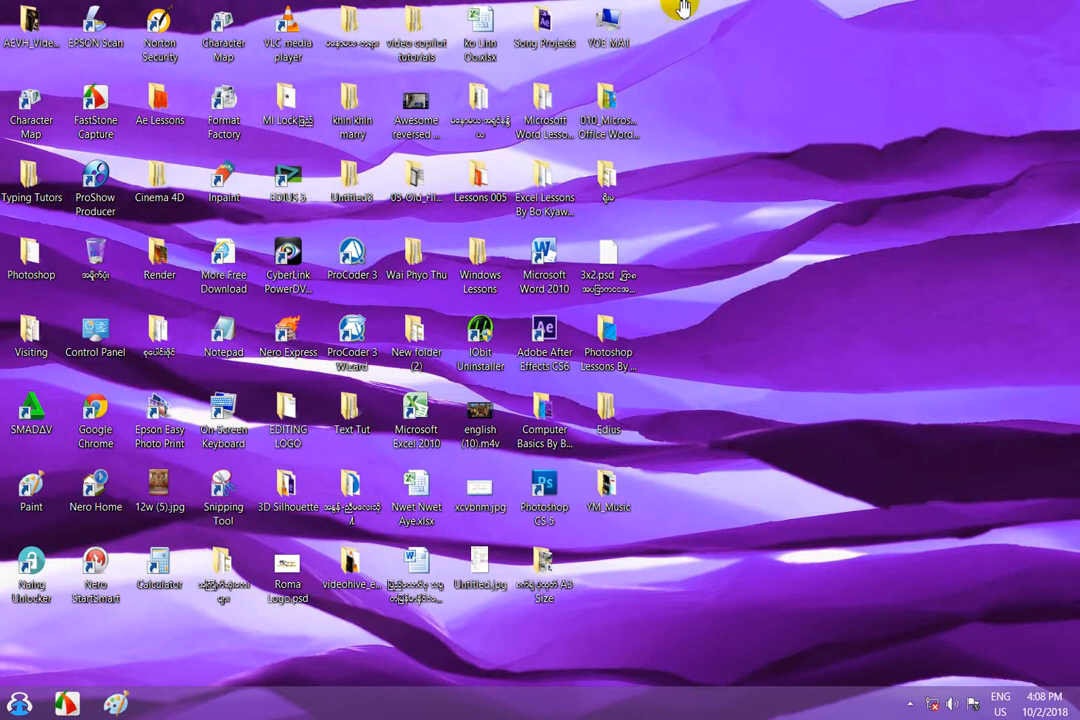
# - Create a desktop shortcut for Microsoft PowerPoint 2010 from the installed Microsoft Office programs and close the Start menu
pyautogui.click(18, 704)
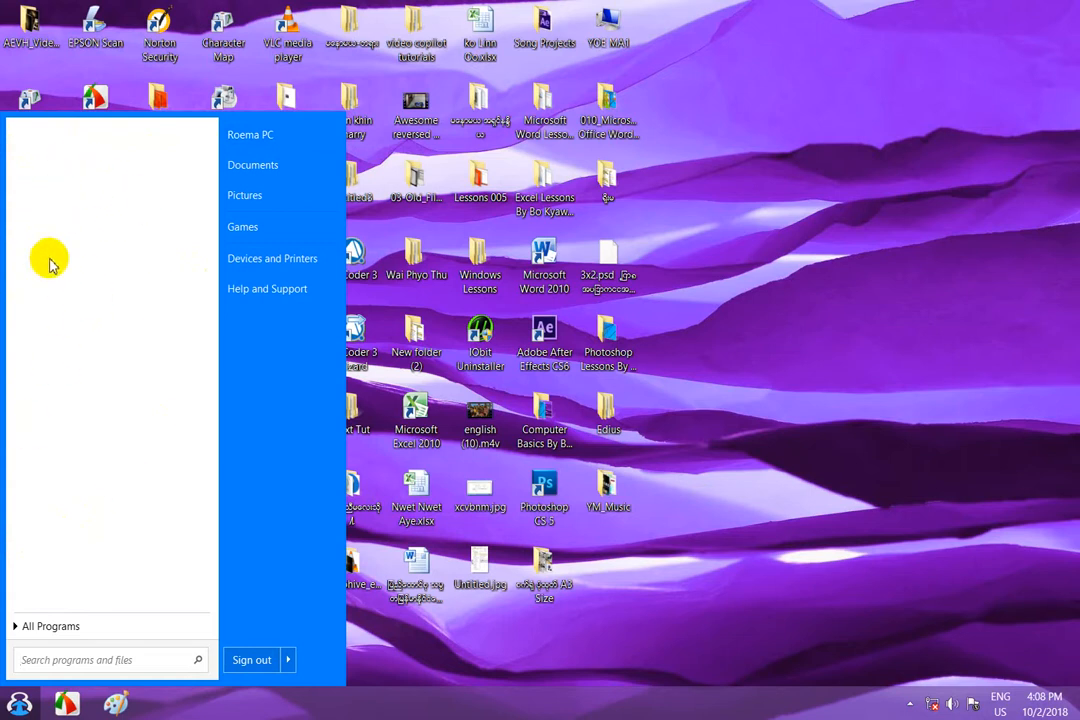
pyautogui.click(42, 630)
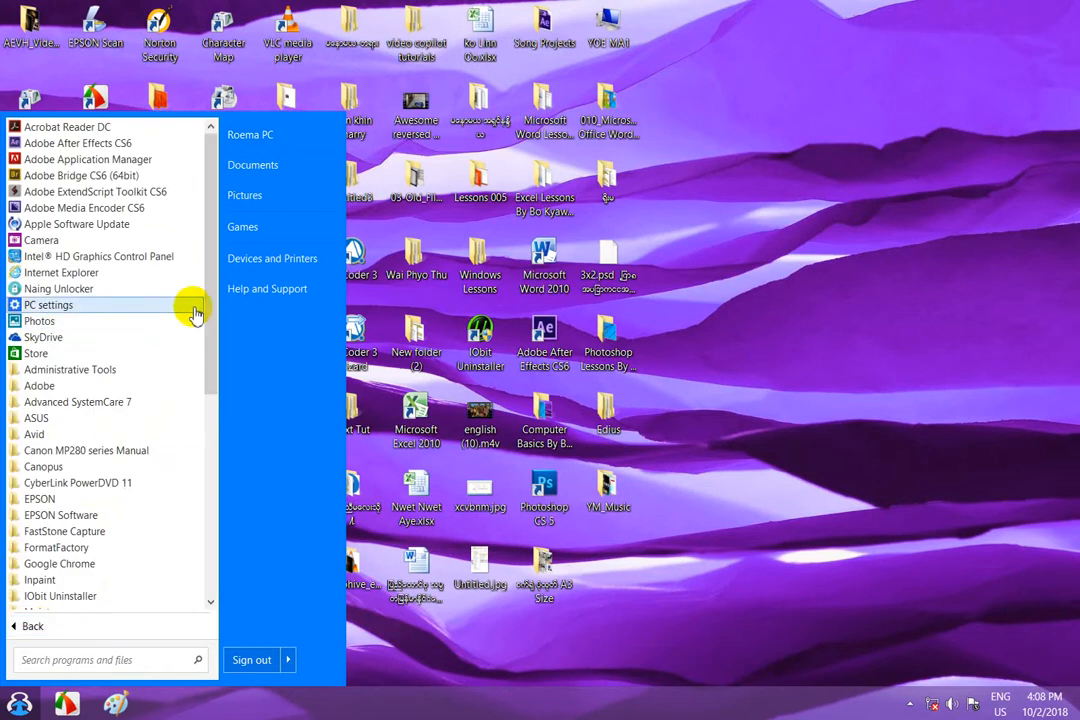
pyautogui.scroll(-1, 214, 333)
pyautogui.scroll(-1, 214, 335)
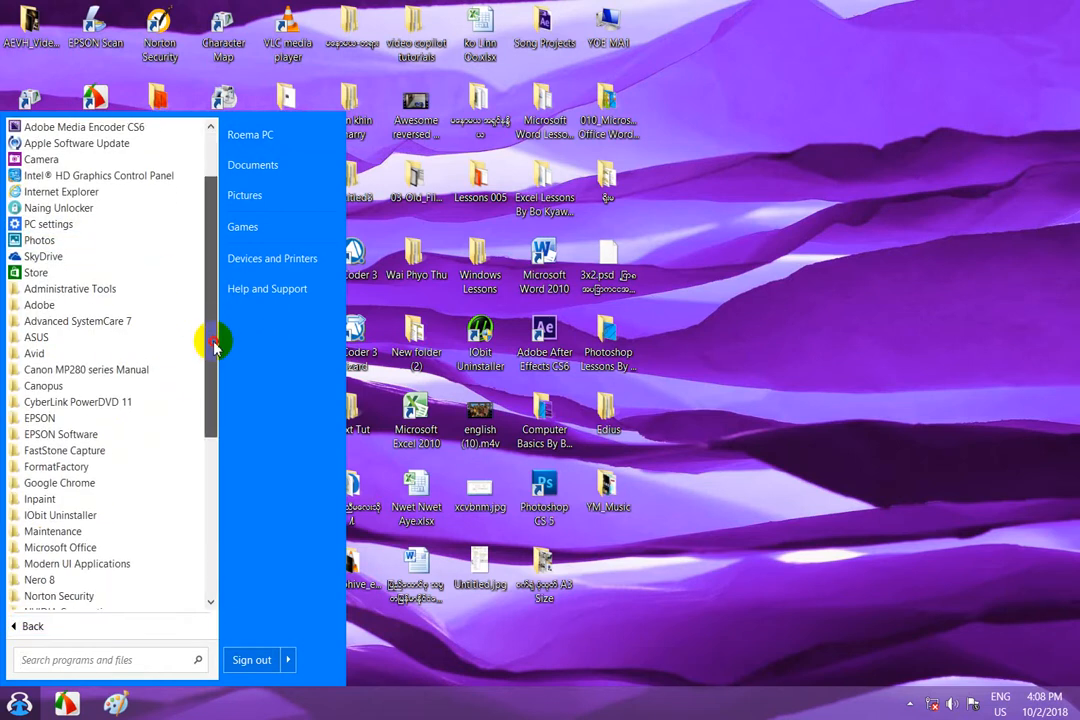
pyautogui.scroll(-1, 214, 352)
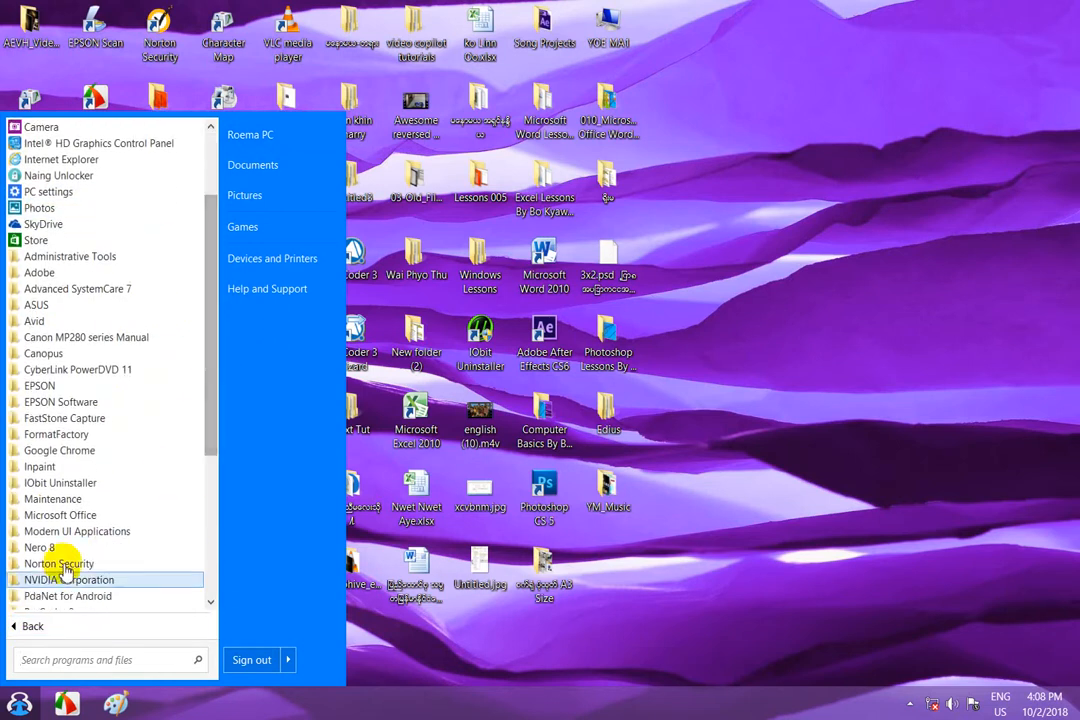
pyautogui.click(65, 513)
pyautogui.scroll(-1, 212, 405)
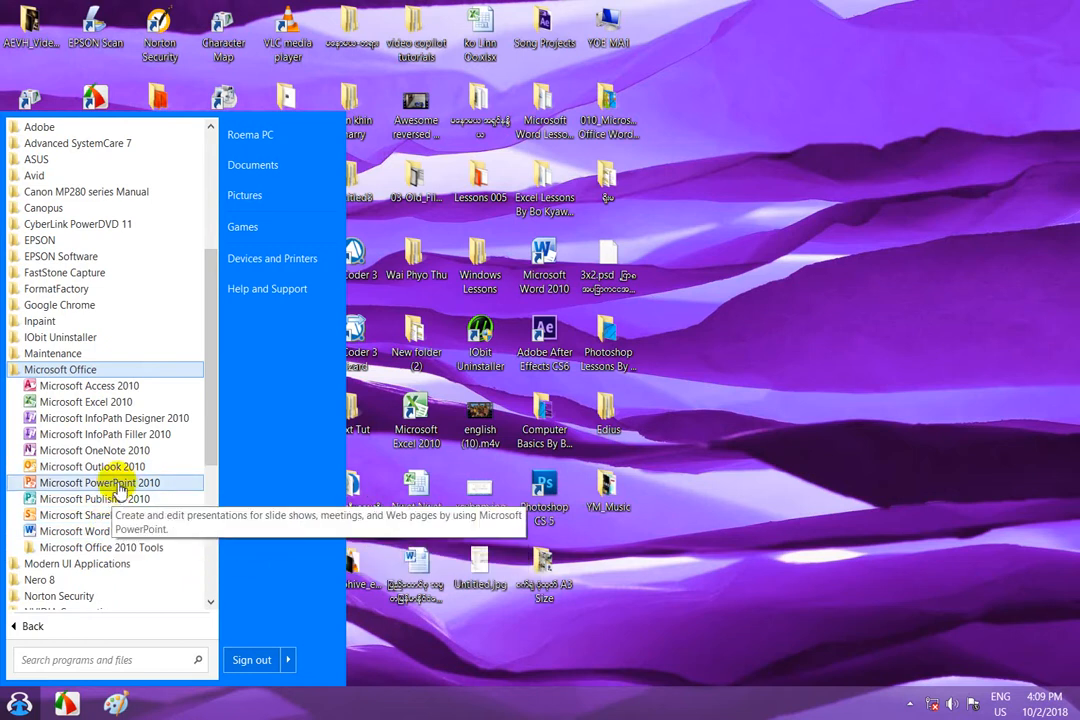
pyautogui.rightClick(120, 487)
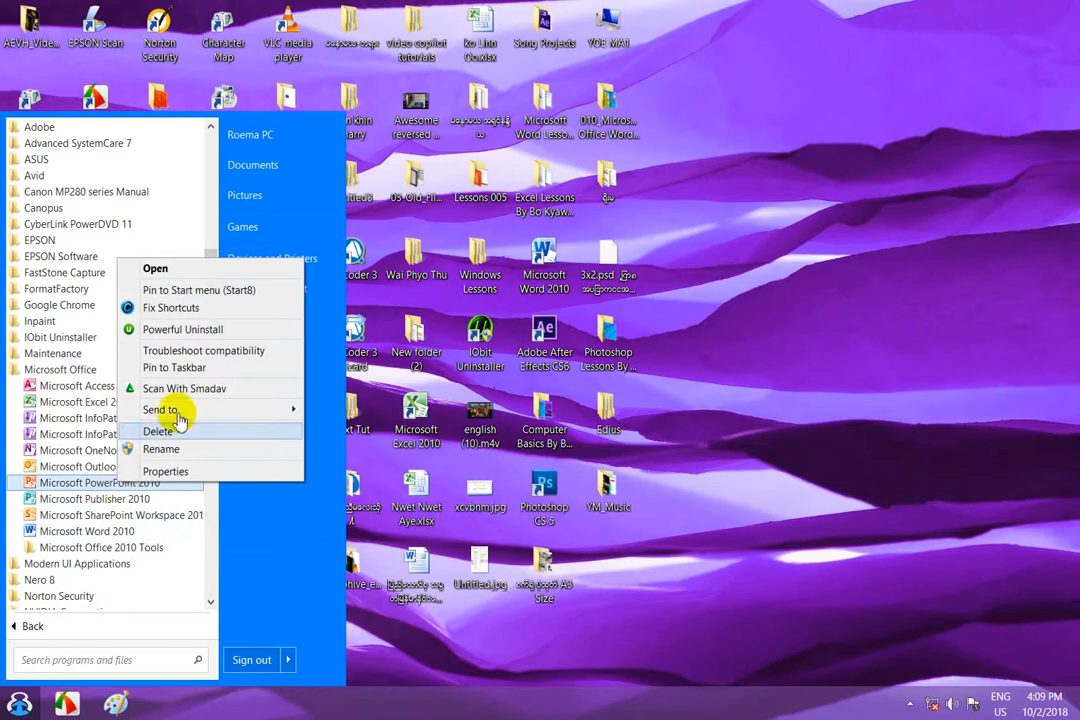
pyautogui.moveTo(222, 414)
pyautogui.click(362, 431)
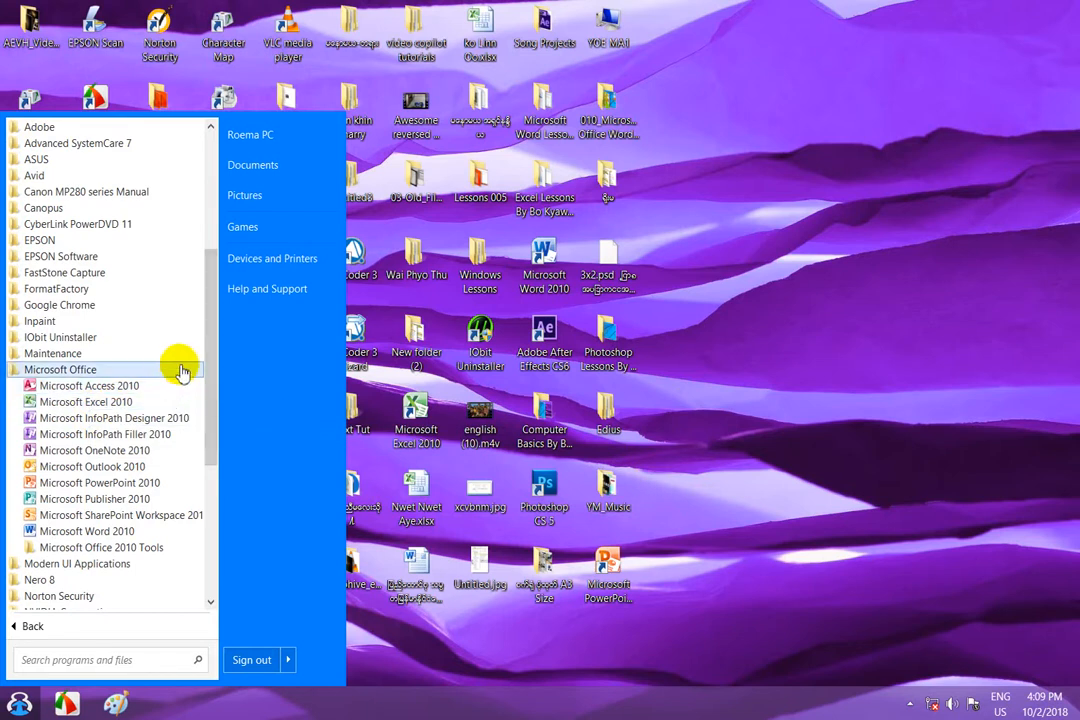
pyautogui.click(33, 627)
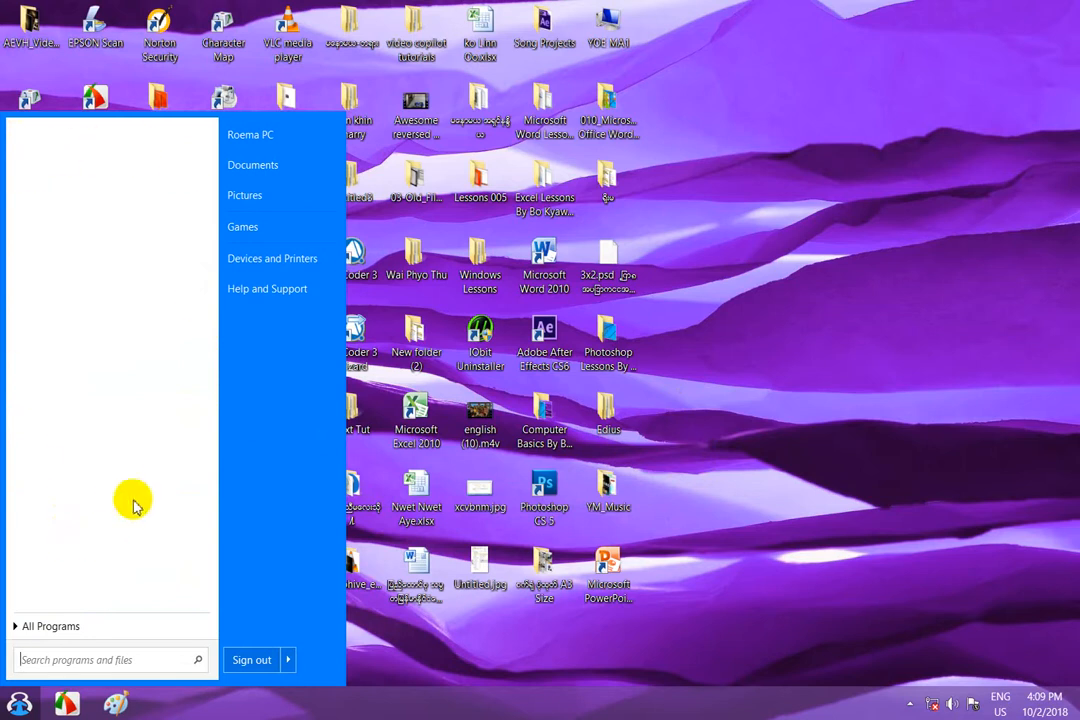
pyautogui.click(677, 148)
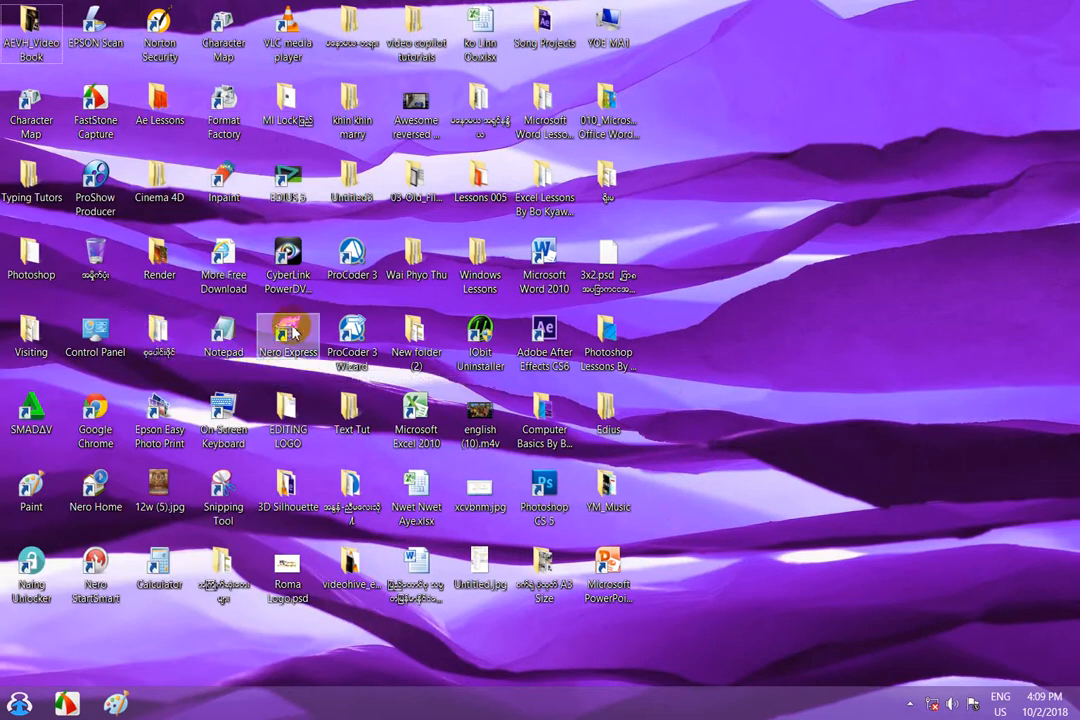
# - Launch Paint from its desktop shortcut and close it again
pyautogui.click(292, 333)
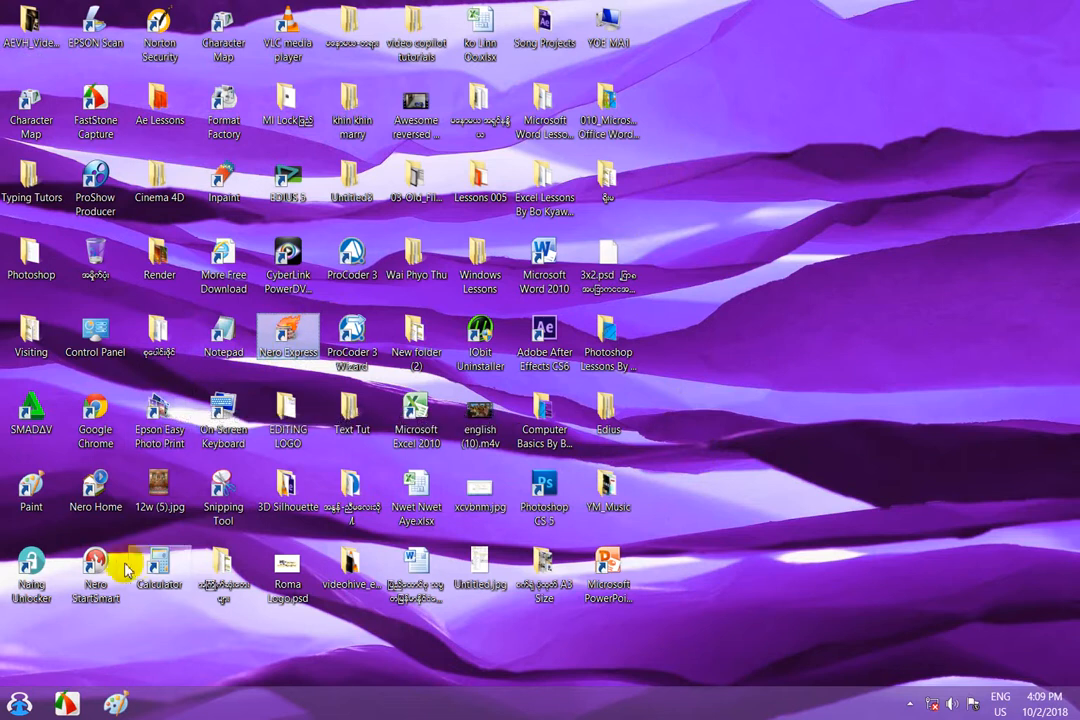
pyautogui.click(42, 497)
pyautogui.doubleClick(42, 497)
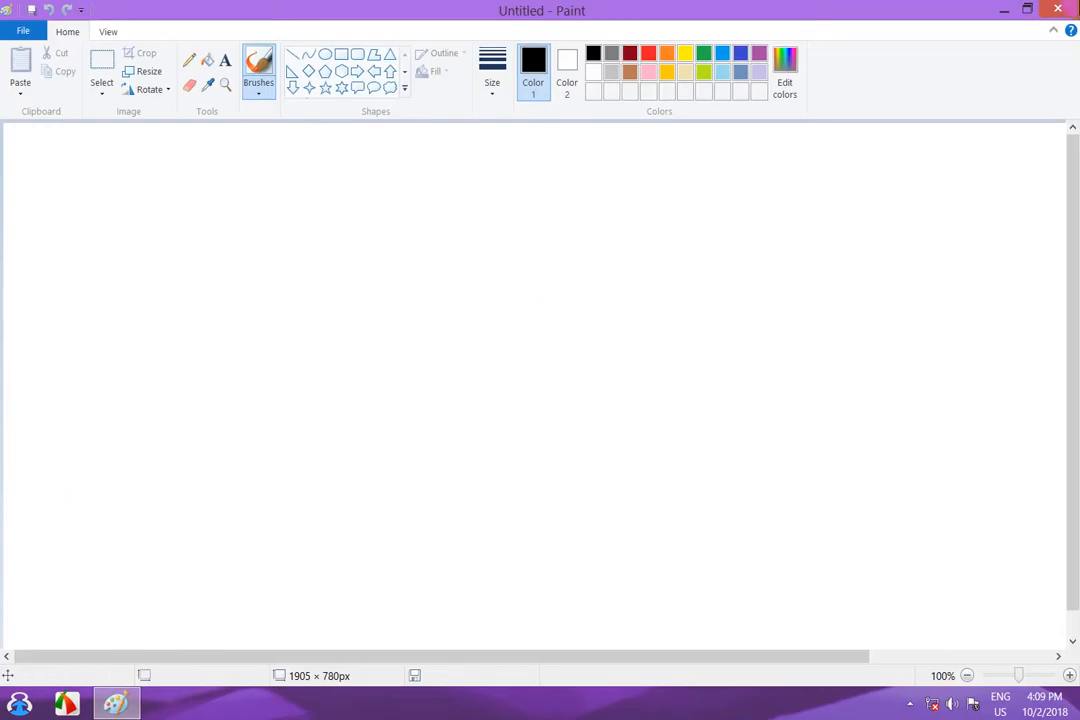
pyautogui.click(1062, 12)
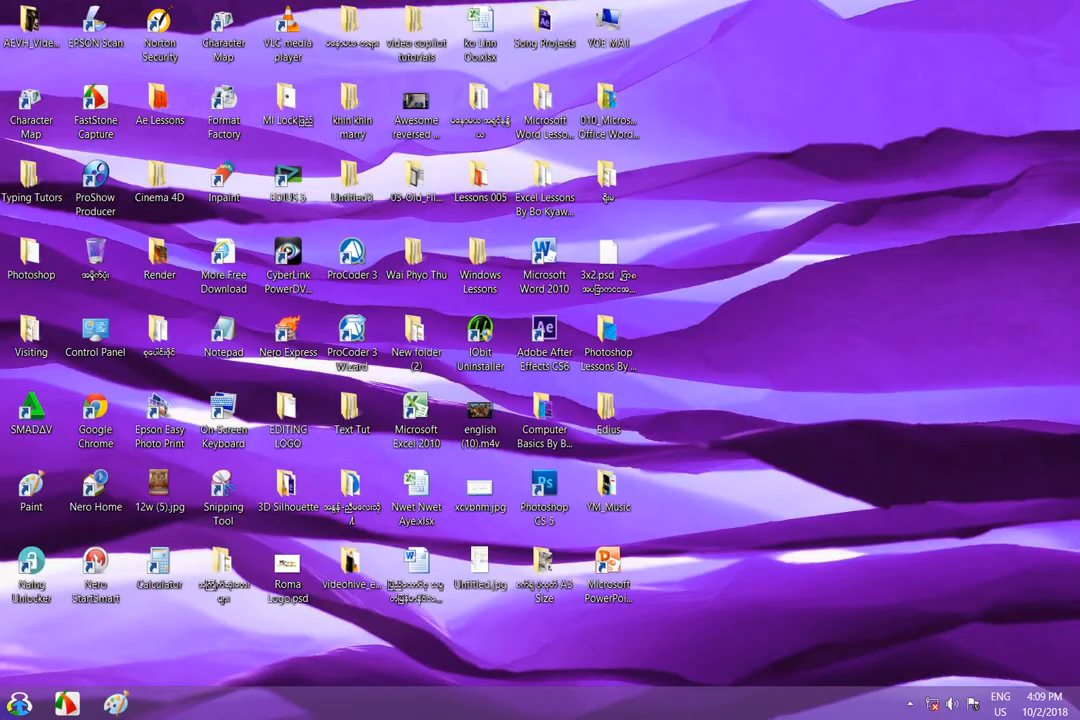
# - Open the Start8 configuration from the Start button and show its Configure settings for the menu contents
pyautogui.press('super')
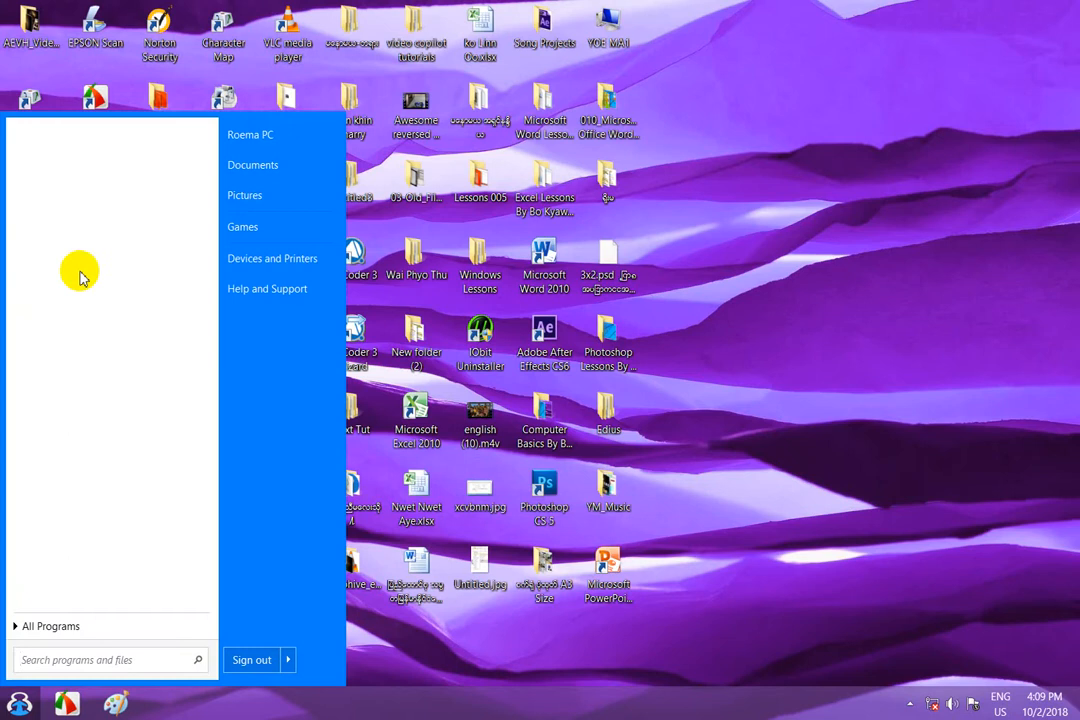
pyautogui.click(22, 708)
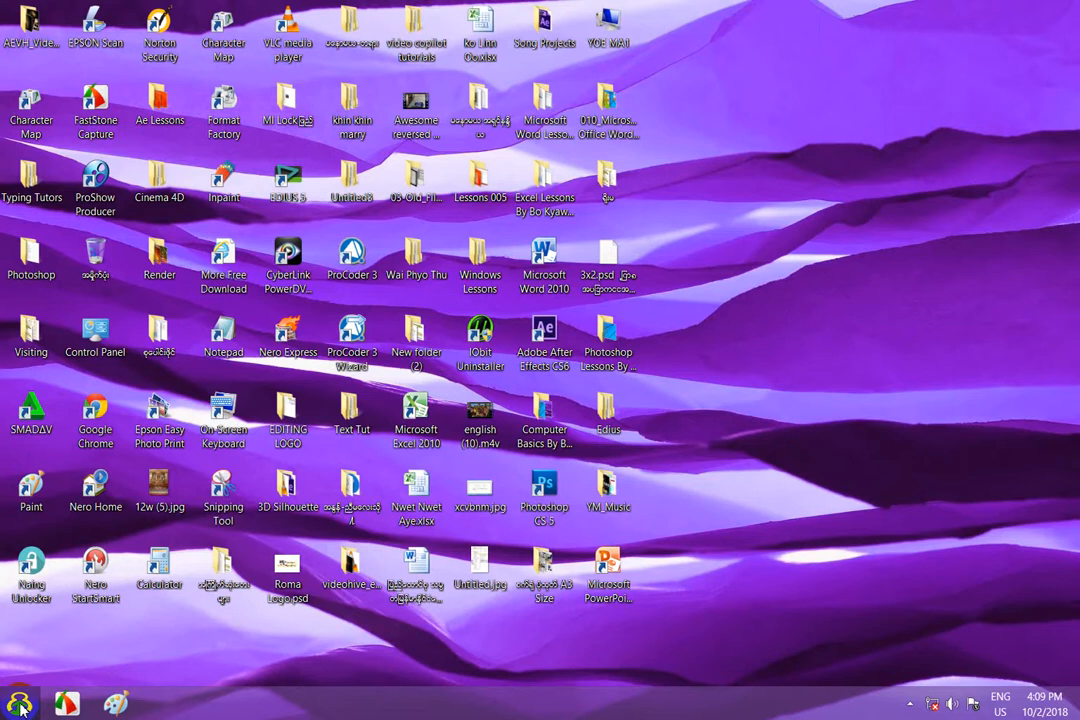
pyautogui.rightClick(22, 708)
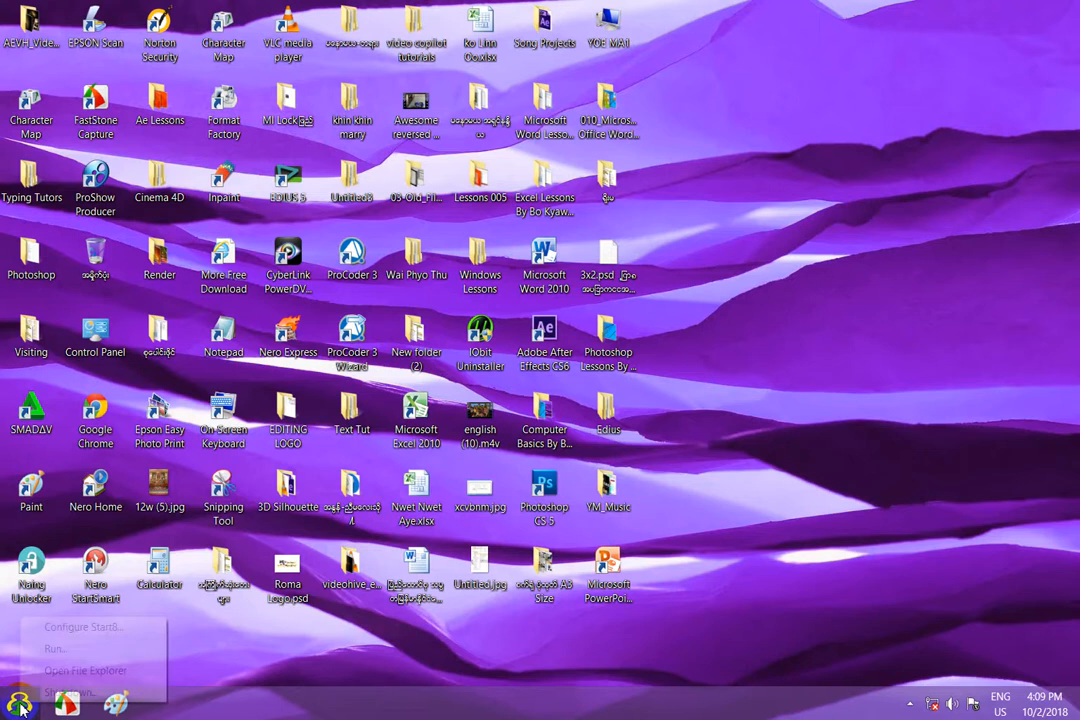
pyautogui.click(88, 627)
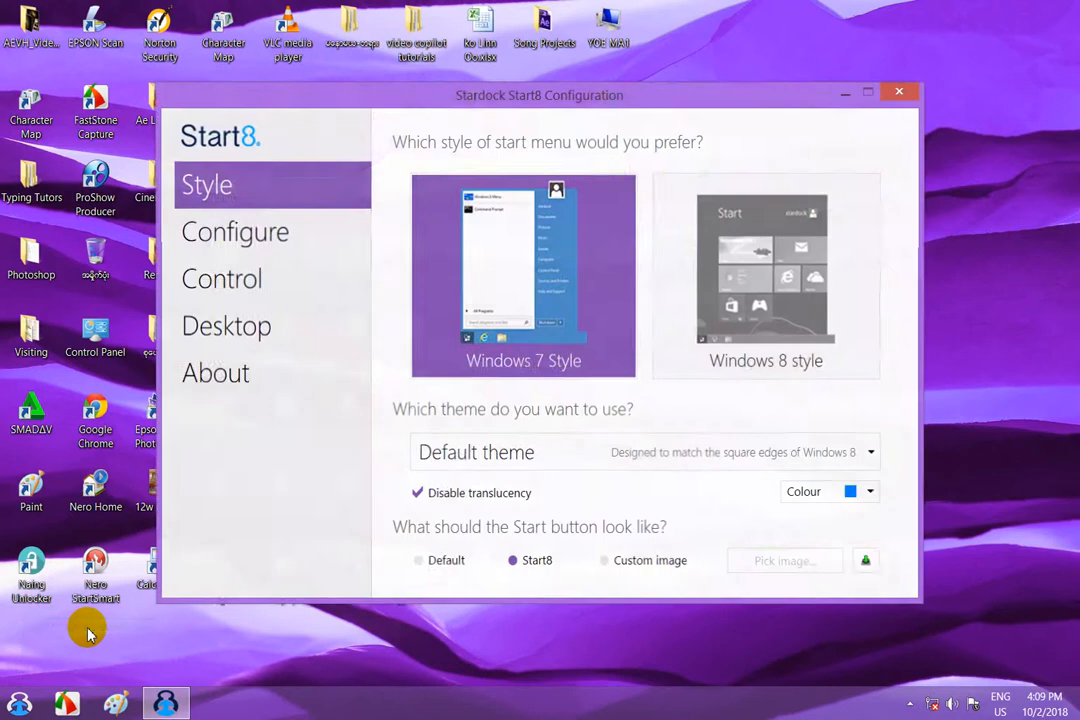
pyautogui.moveTo(620, 106); pyautogui.dragTo(735, 96)
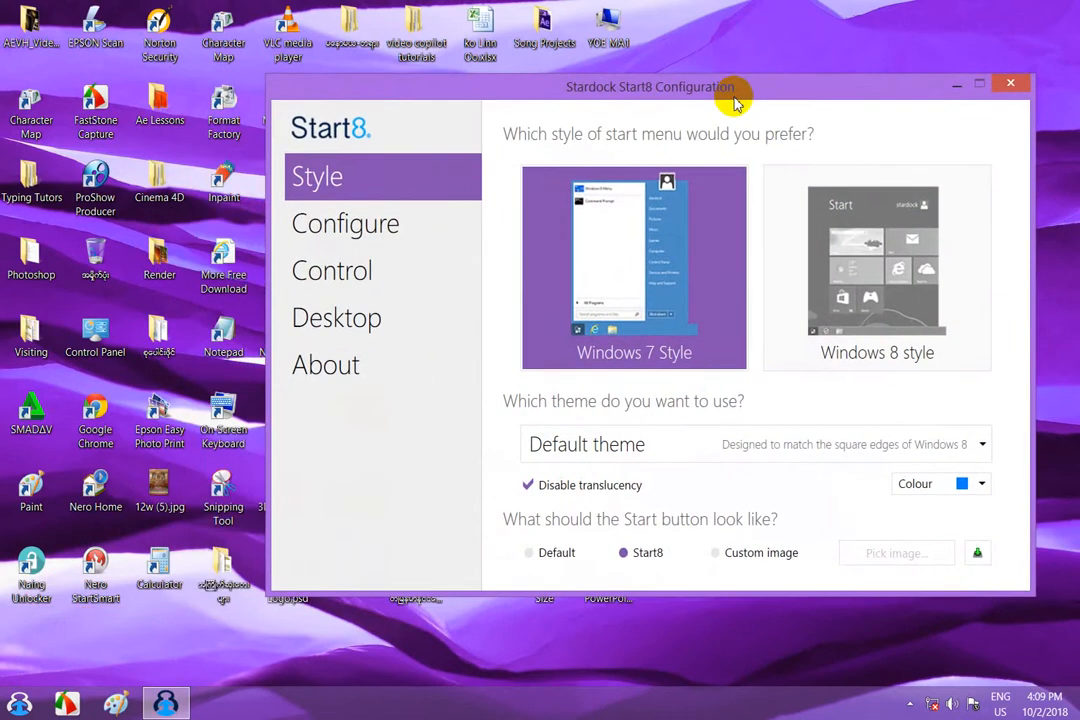
pyautogui.click(350, 230)
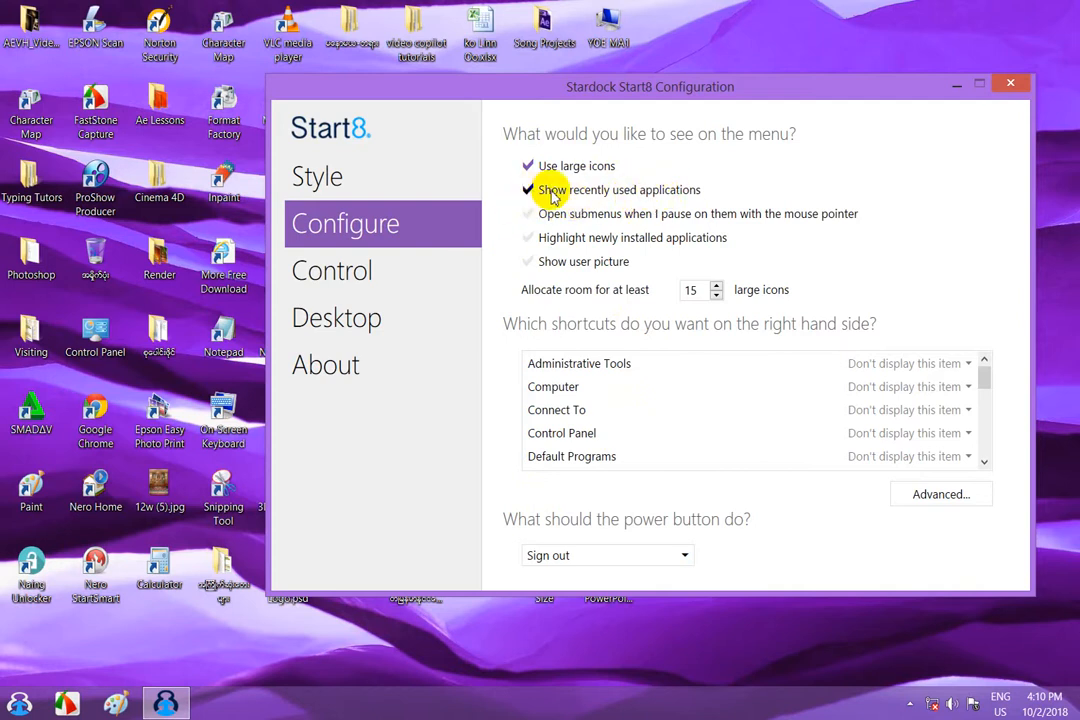
# - With the Start menu open for preview, turn large icons and recently used applications off and back on
pyautogui.click(17, 705)
pyautogui.click(17, 705)
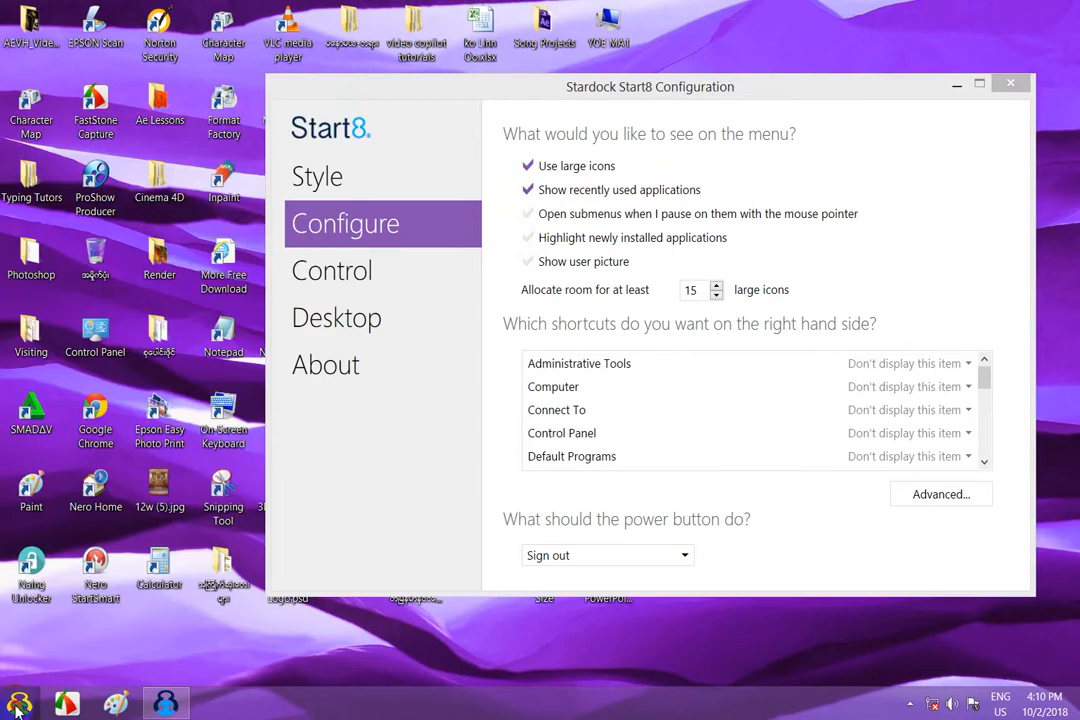
pyautogui.click(17, 705)
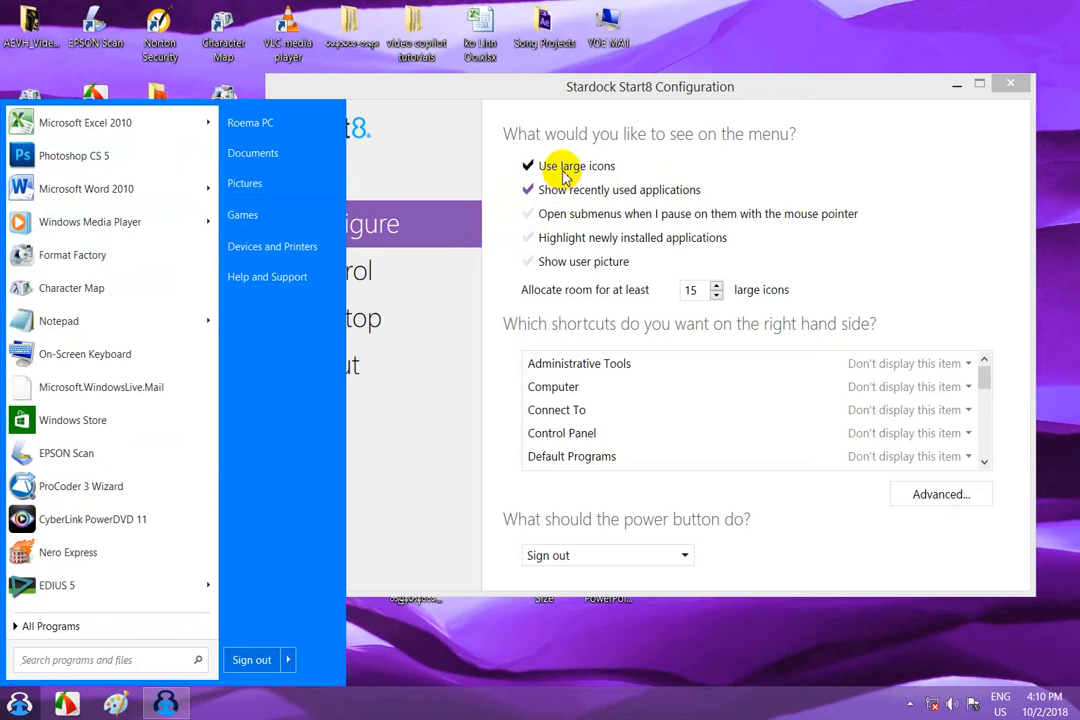
pyautogui.click(527, 166)
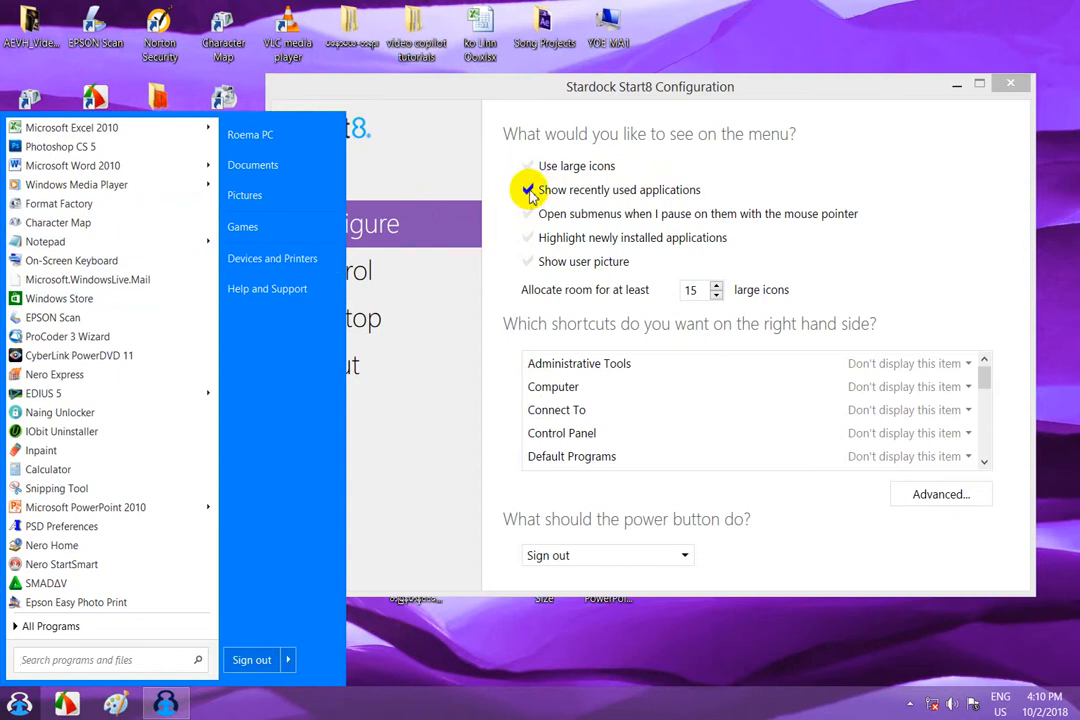
pyautogui.click(528, 190)
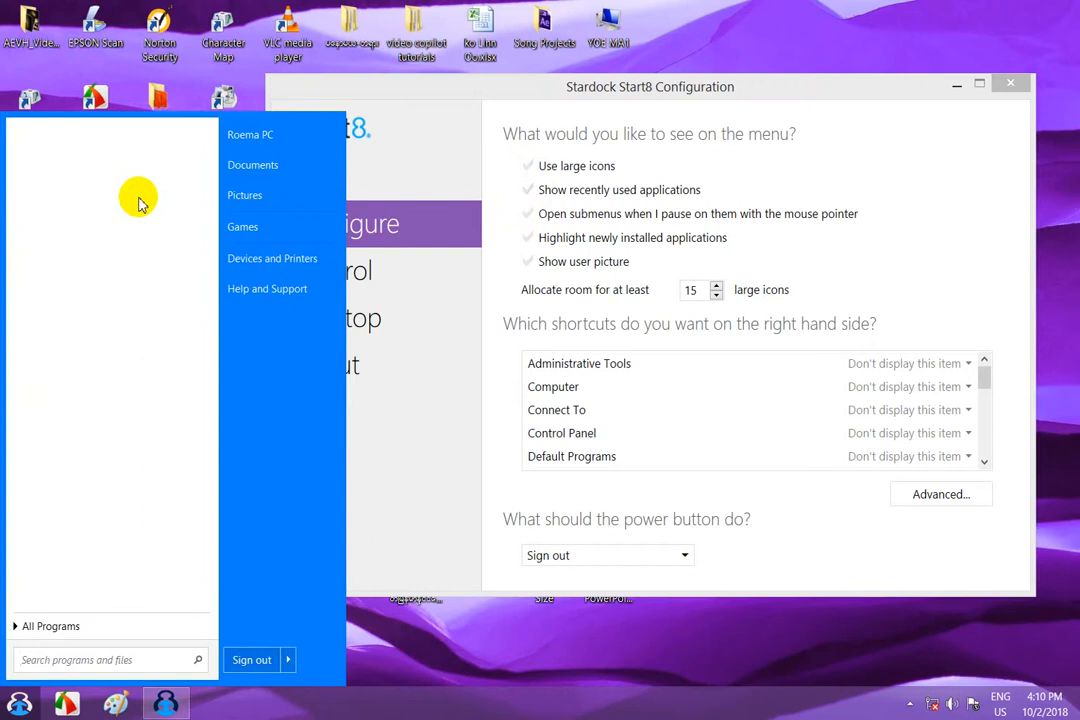
pyautogui.click(528, 166)
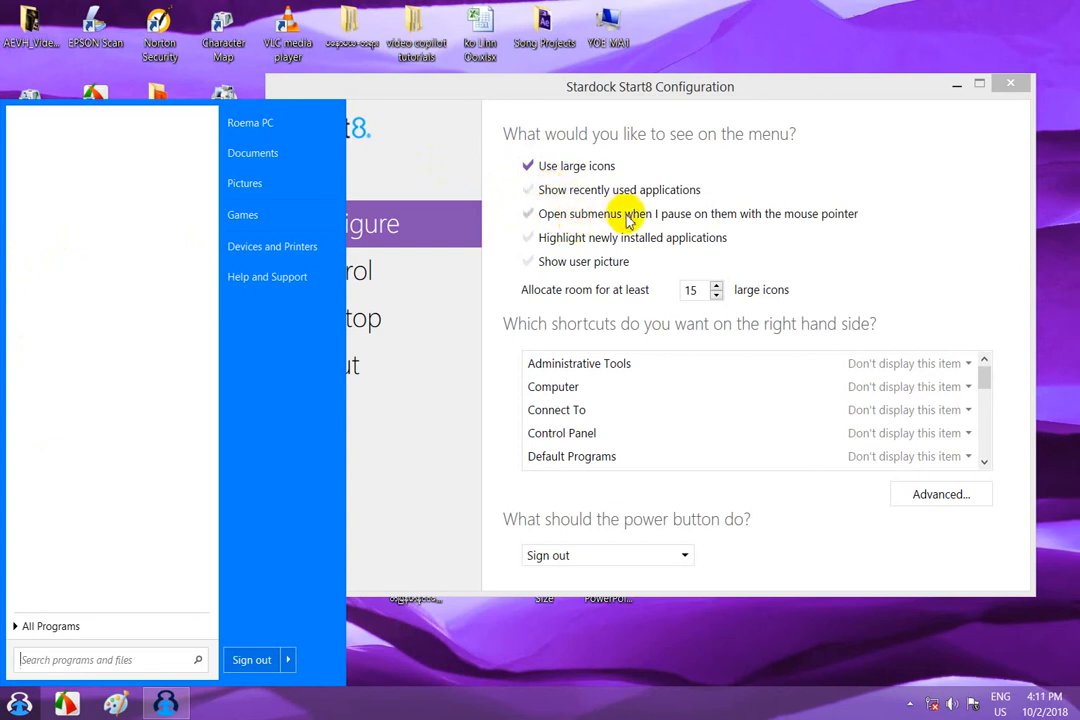
pyautogui.click(529, 190)
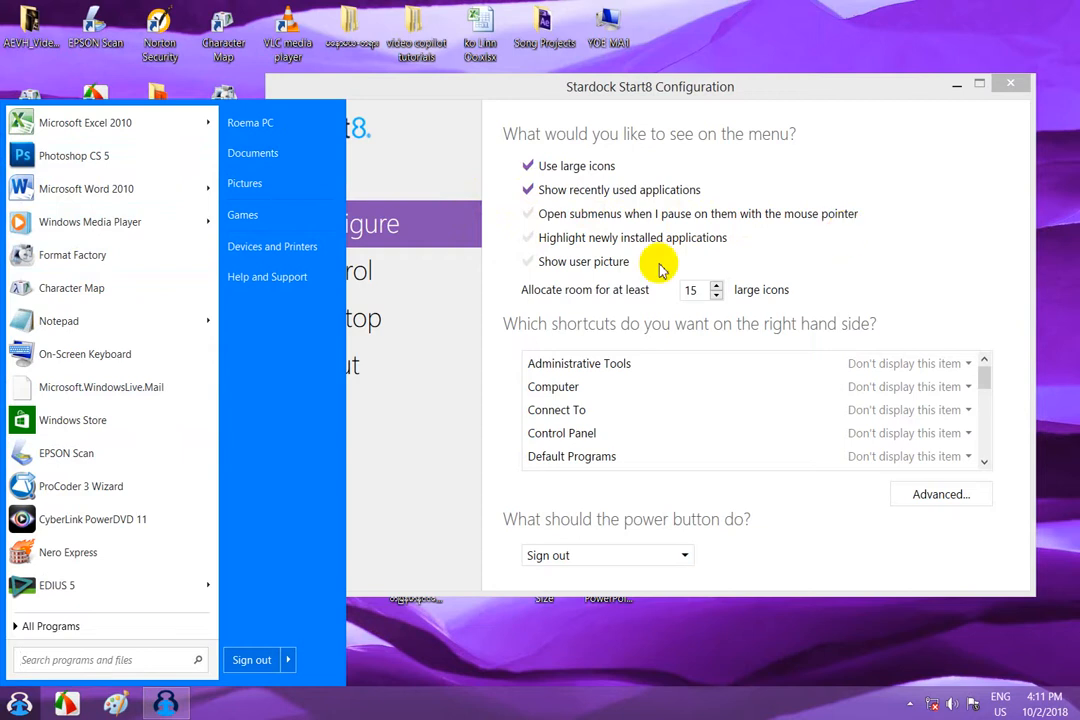
# - Examine the recent-item lists of Microsoft Word 2010 and Windows Media Player in the Start menu
pyautogui.click(210, 189)
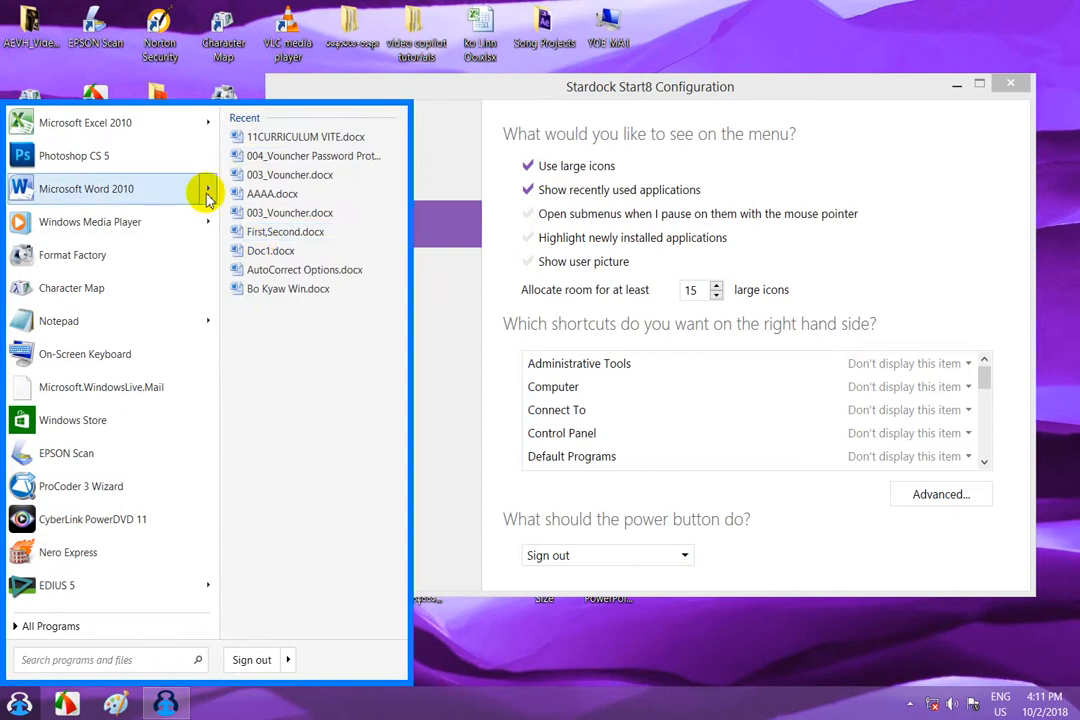
pyautogui.click(207, 194)
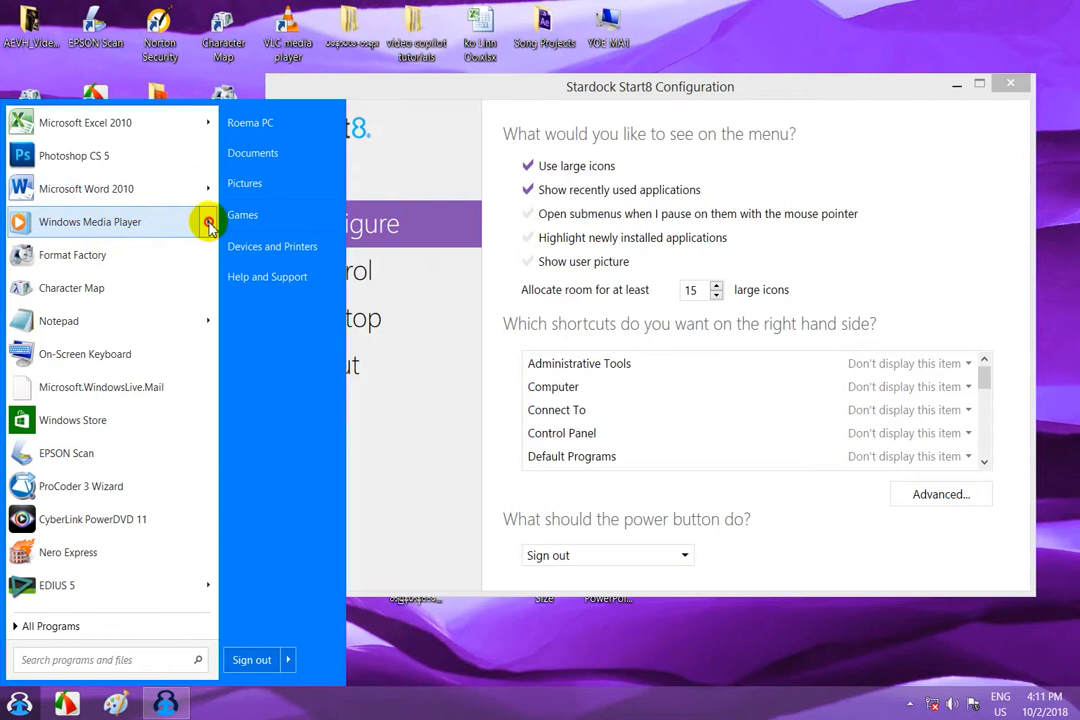
pyautogui.click(209, 224)
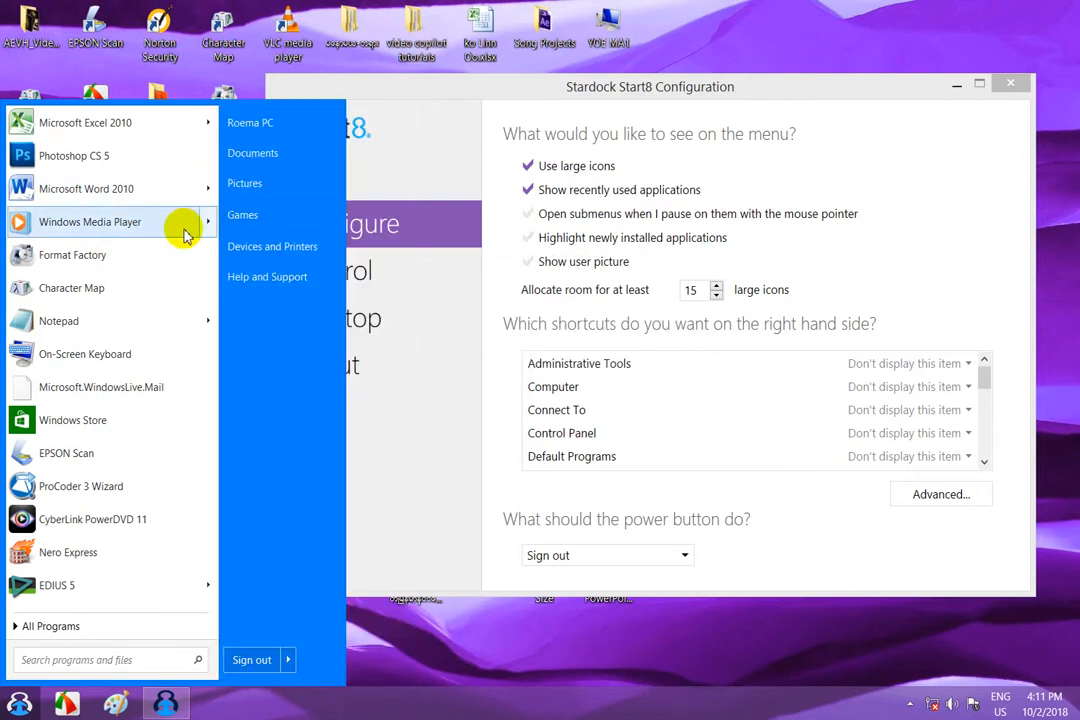
# - Enable opening submenus when pausing on them with the mouse pointer and preview the Windows Media Player and Word lists
pyautogui.click(530, 218)
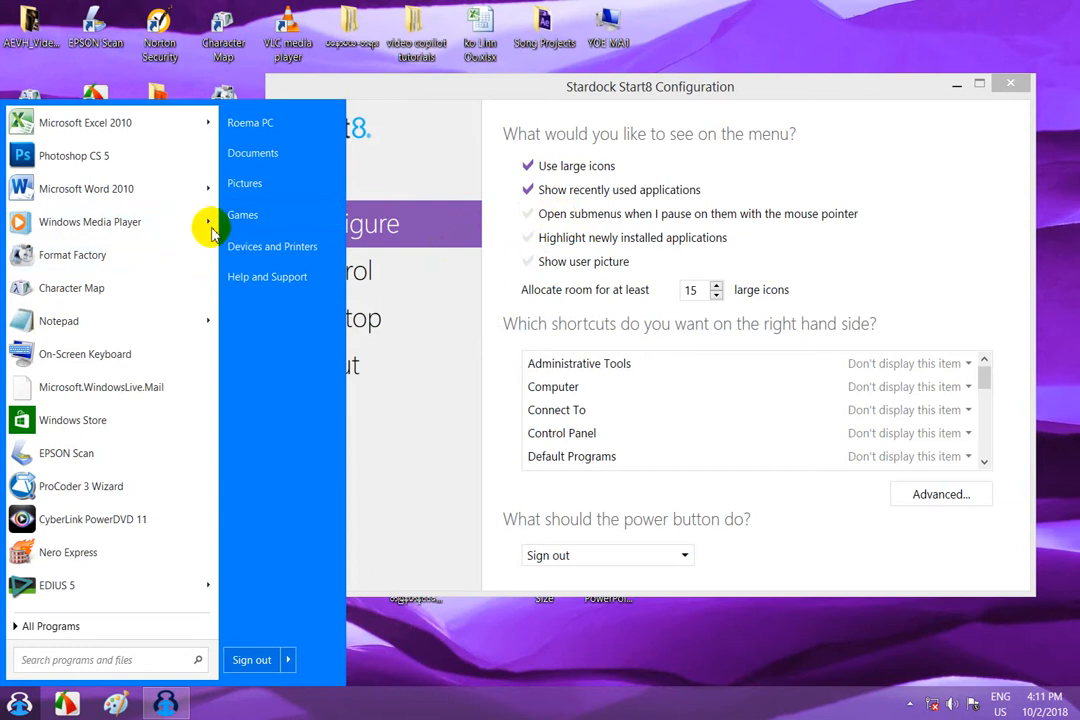
pyautogui.click(530, 218)
pyautogui.click(19, 703)
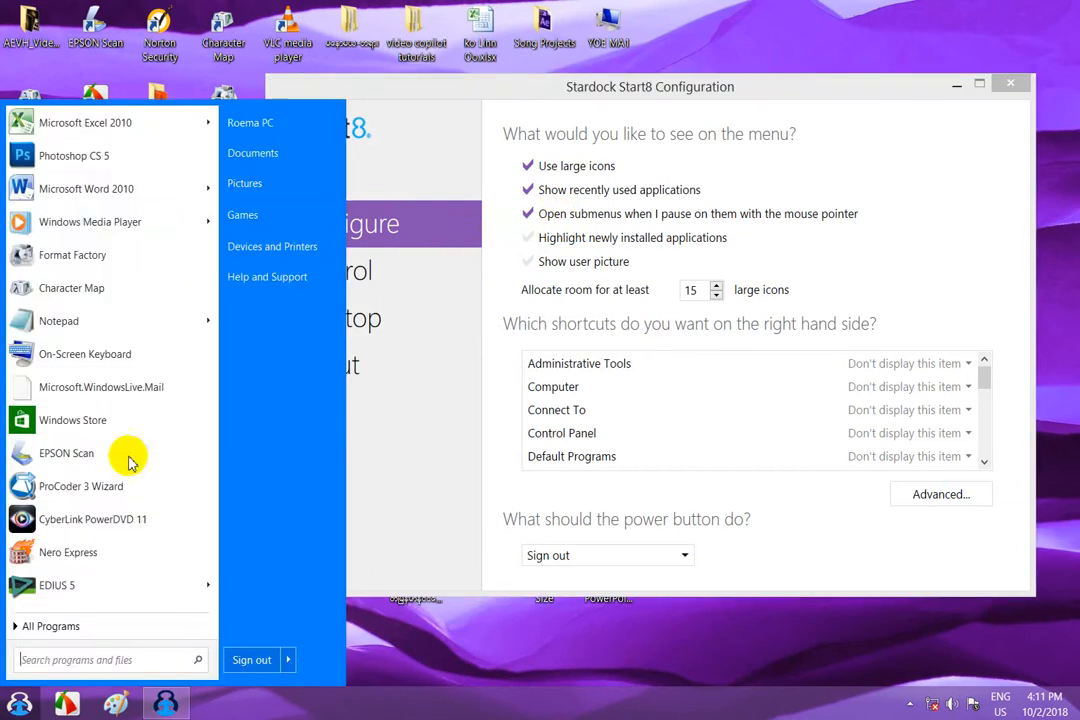
pyautogui.moveTo(203, 230)
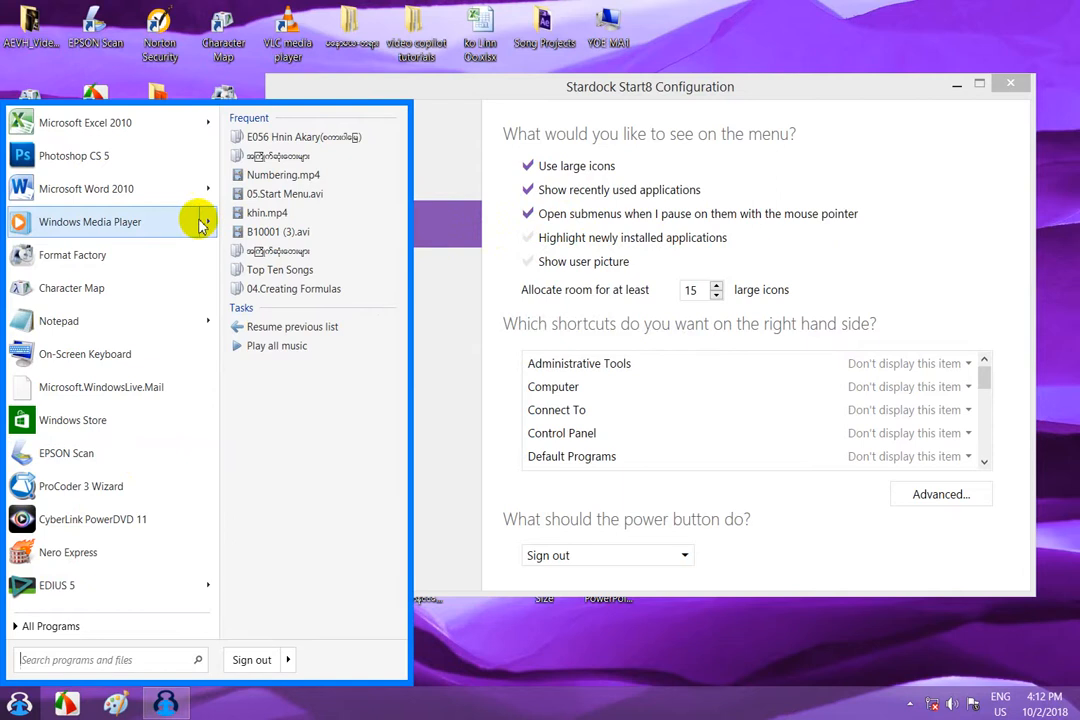
pyautogui.moveTo(172, 198)
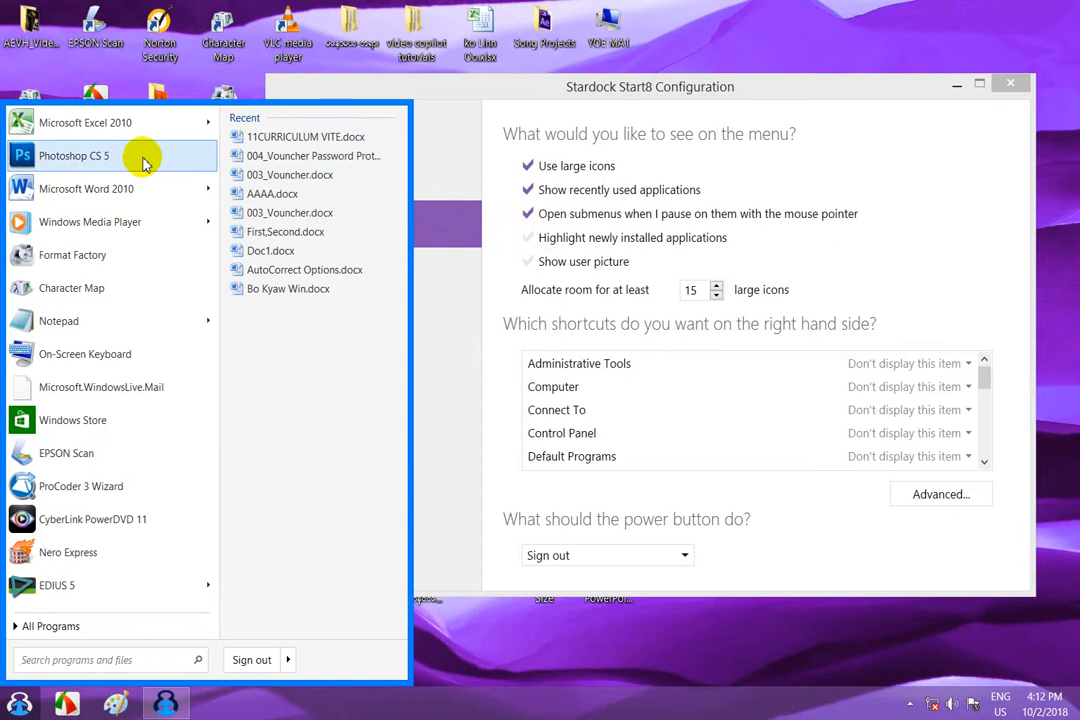
pyautogui.moveTo(163, 320)
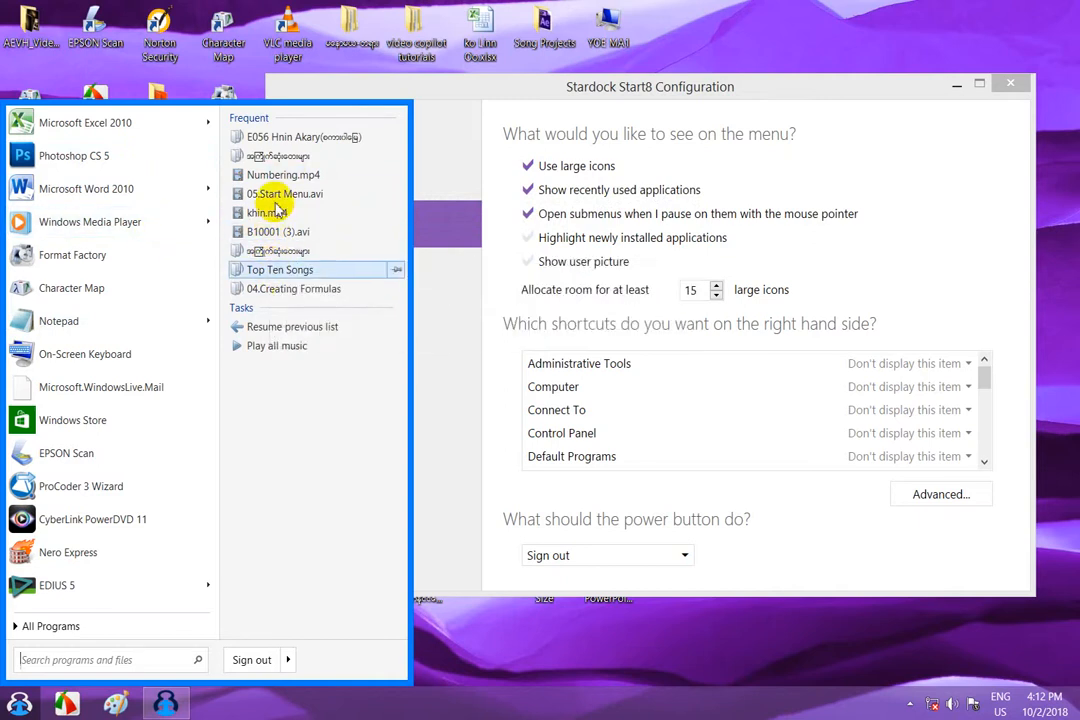
# - Disable opening submenus on pointer pause and test the Windows Media Player list in the Start menu by expanding and collapsing it
pyautogui.click(529, 219)
pyautogui.click(529, 216)
pyautogui.press('super')
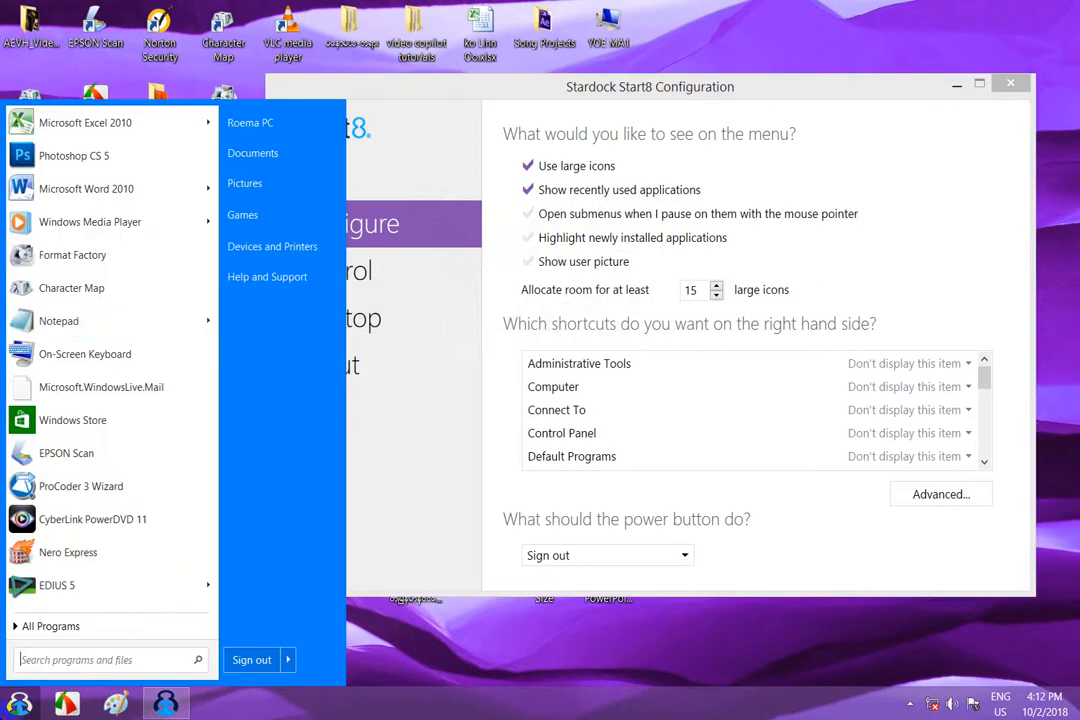
pyautogui.click(208, 224)
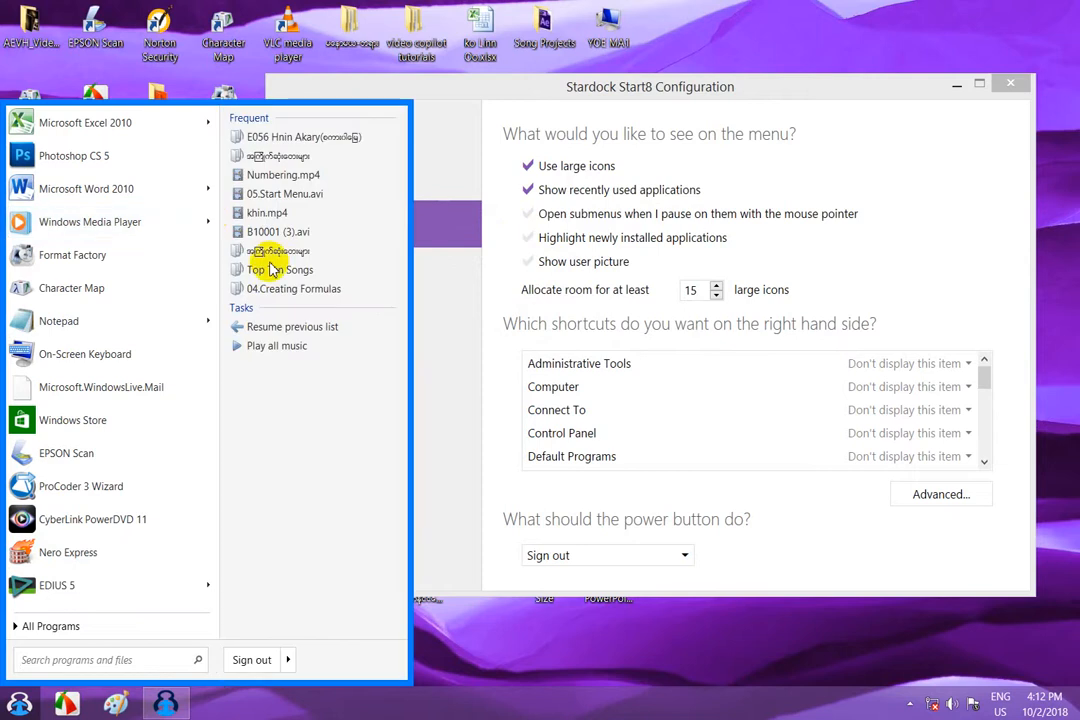
pyautogui.click(208, 224)
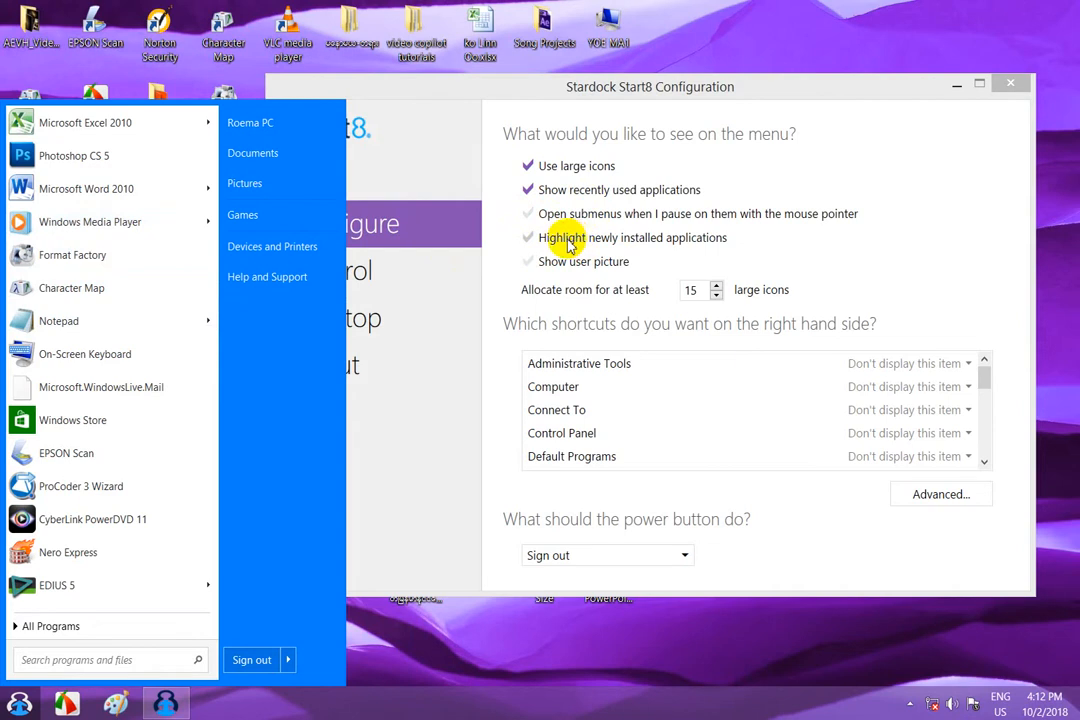
# - Enable highlighting newly installed applications and showing the user picture on the Start menu
pyautogui.click(527, 237)
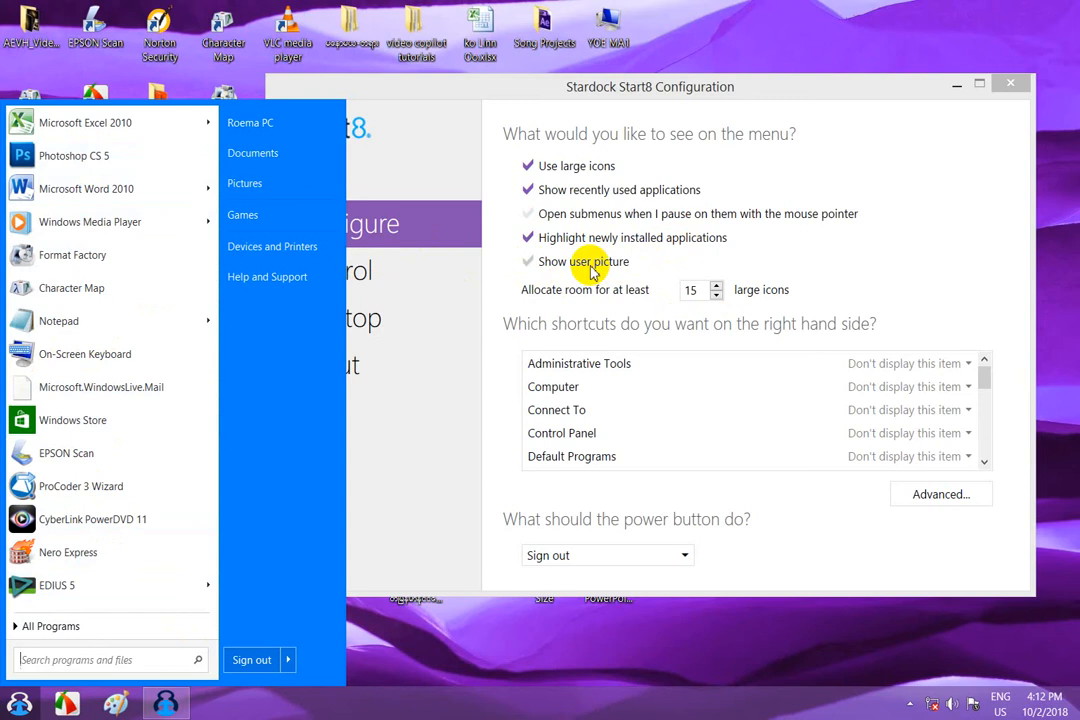
pyautogui.click(530, 264)
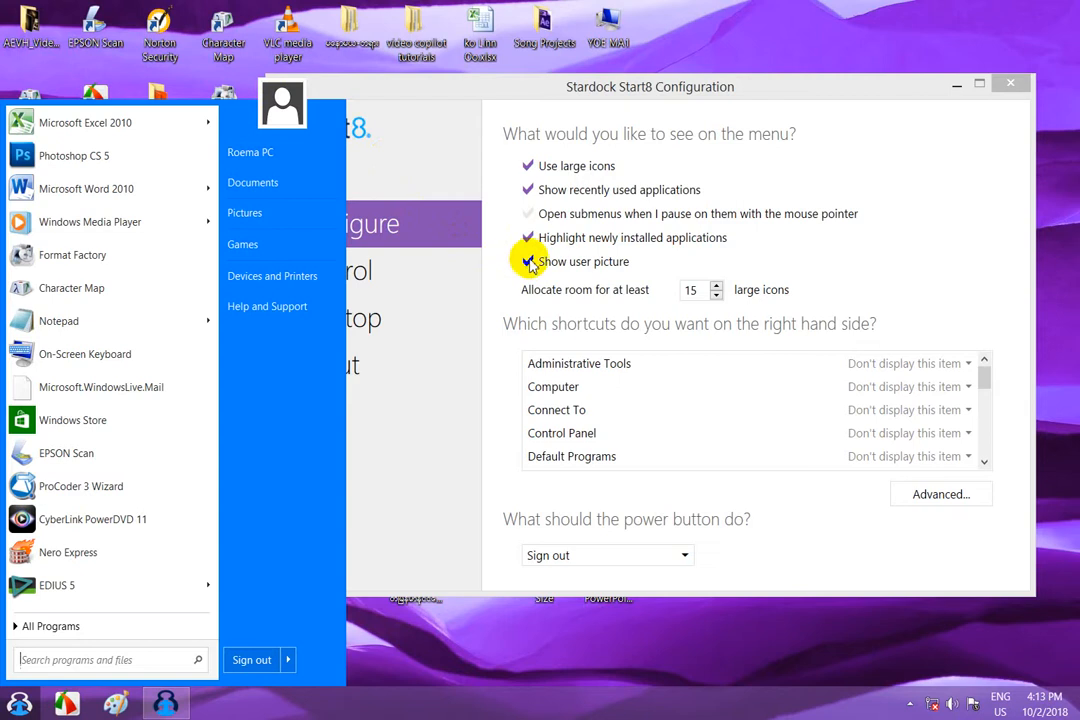
# - Enable opening submenus when pausing on them with the mouse pointer and preview the program submenus in the Start menu
pyautogui.click(530, 216)
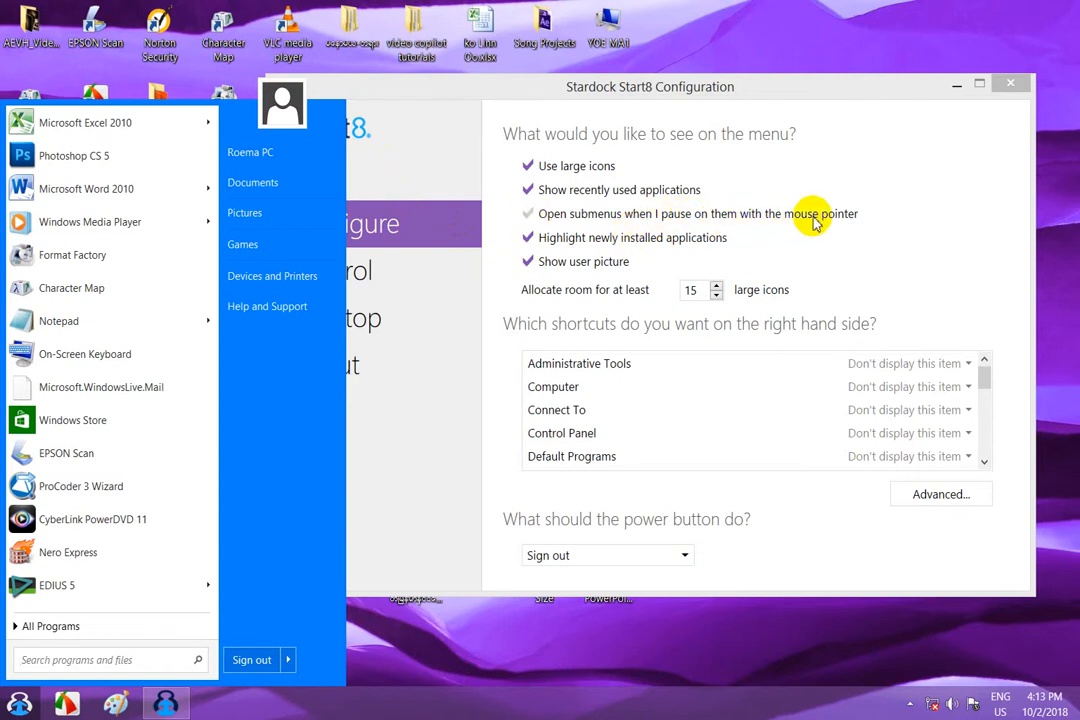
pyautogui.click(527, 218)
pyautogui.click(530, 218)
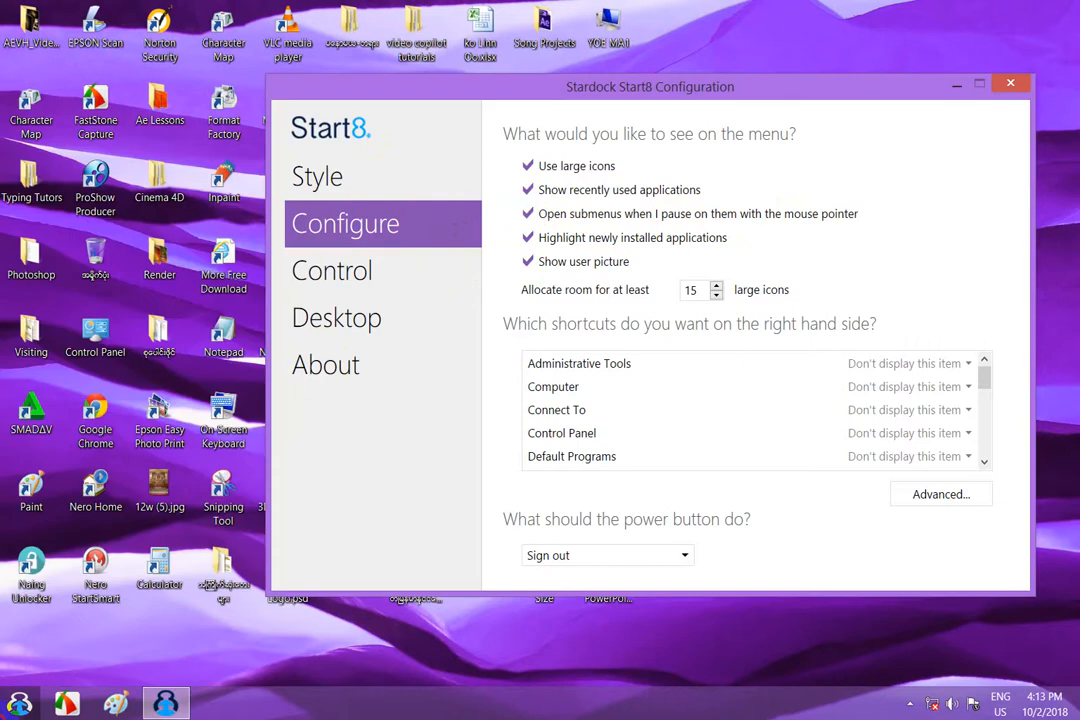
pyautogui.click(19, 704)
pyautogui.moveTo(200, 199)
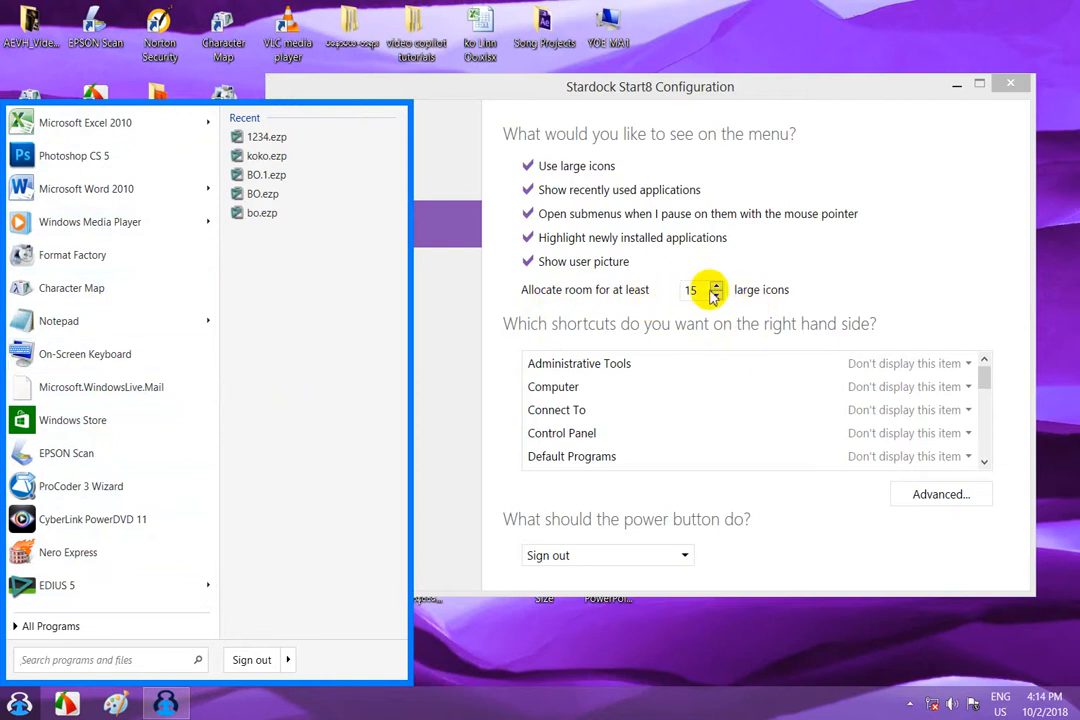
# - Allocate room for at least 10 large icons and preview the Start menu with the configuration window moved slightly aside
pyautogui.click(717, 296)
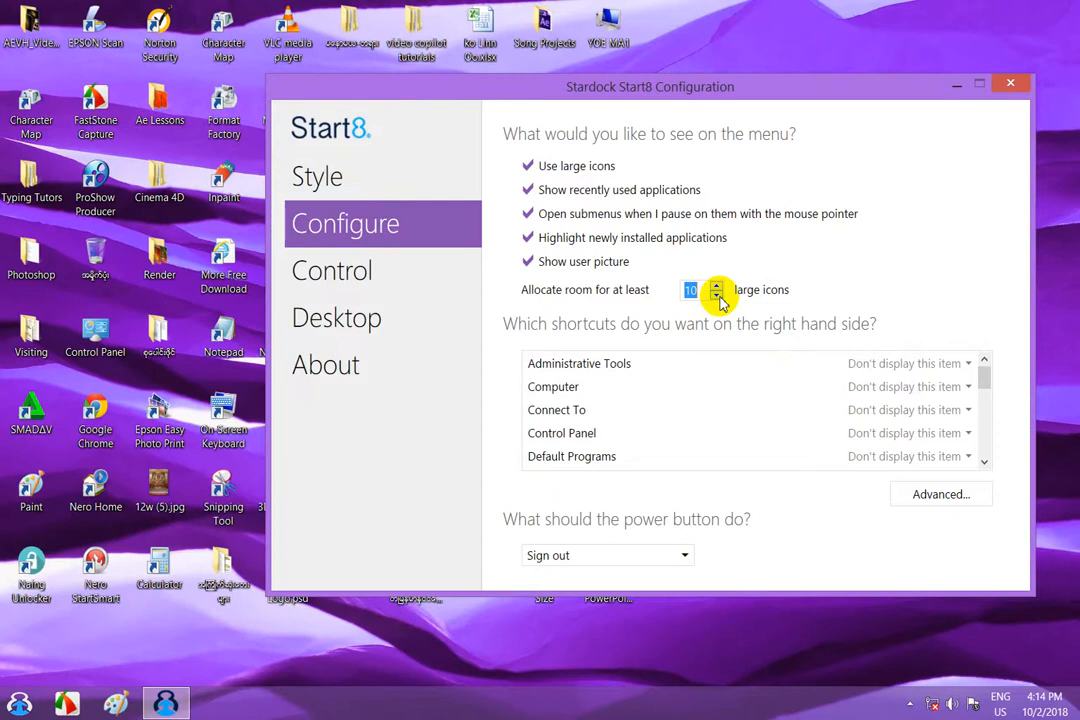
pyautogui.click(20, 704)
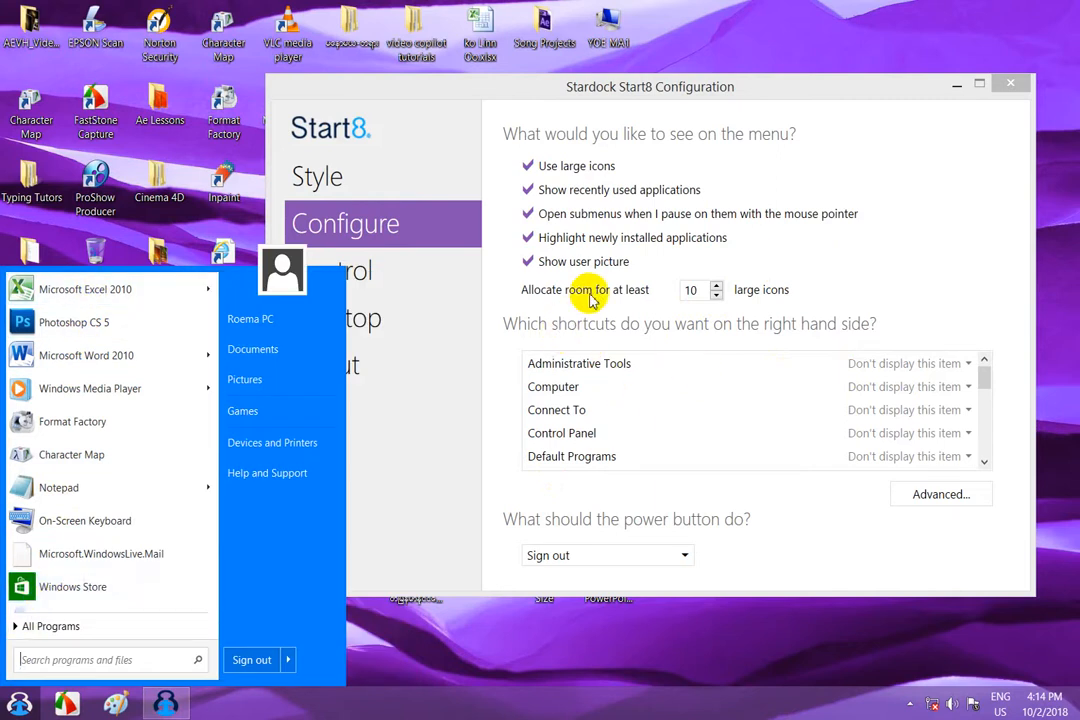
pyautogui.moveTo(747, 89); pyautogui.dragTo(767, 58)
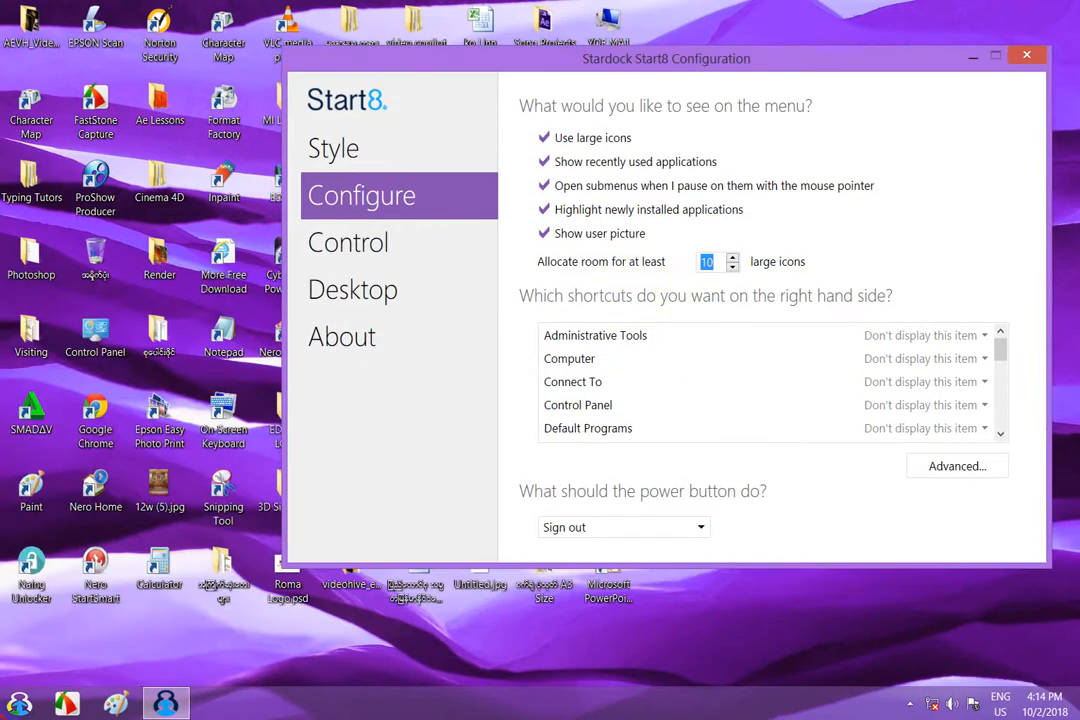
pyautogui.press('super')
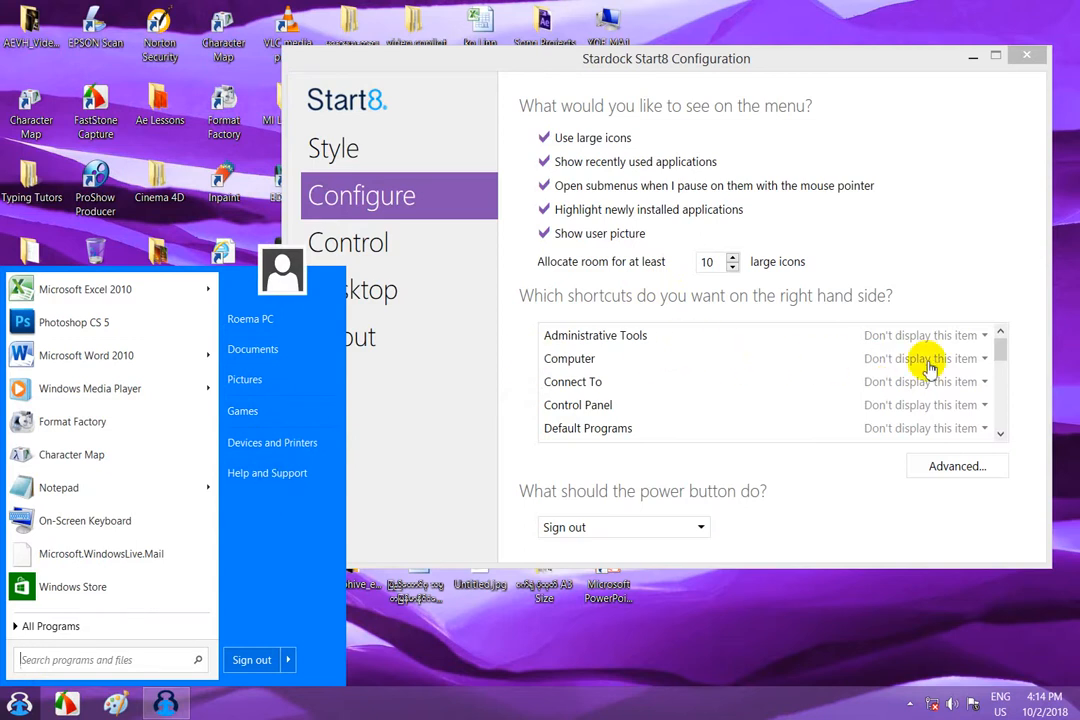
# - Display the Computer shortcut as a link in the Start menu and test it by opening, maximizing and closing the computer window
pyautogui.click(985, 360)
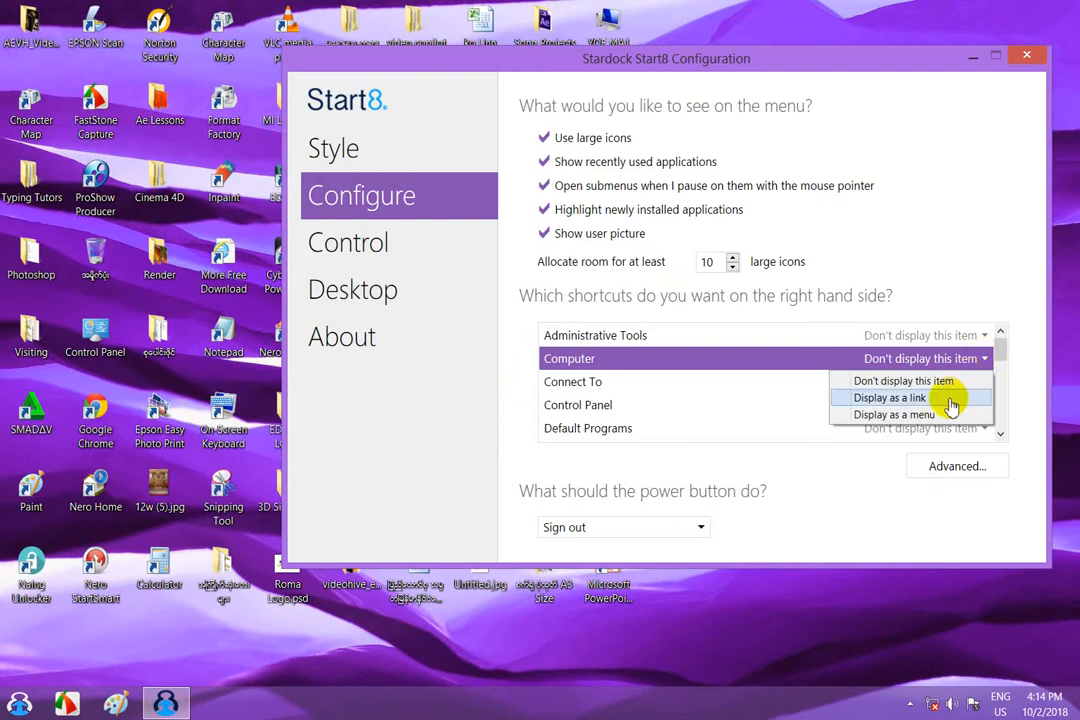
pyautogui.click(928, 400)
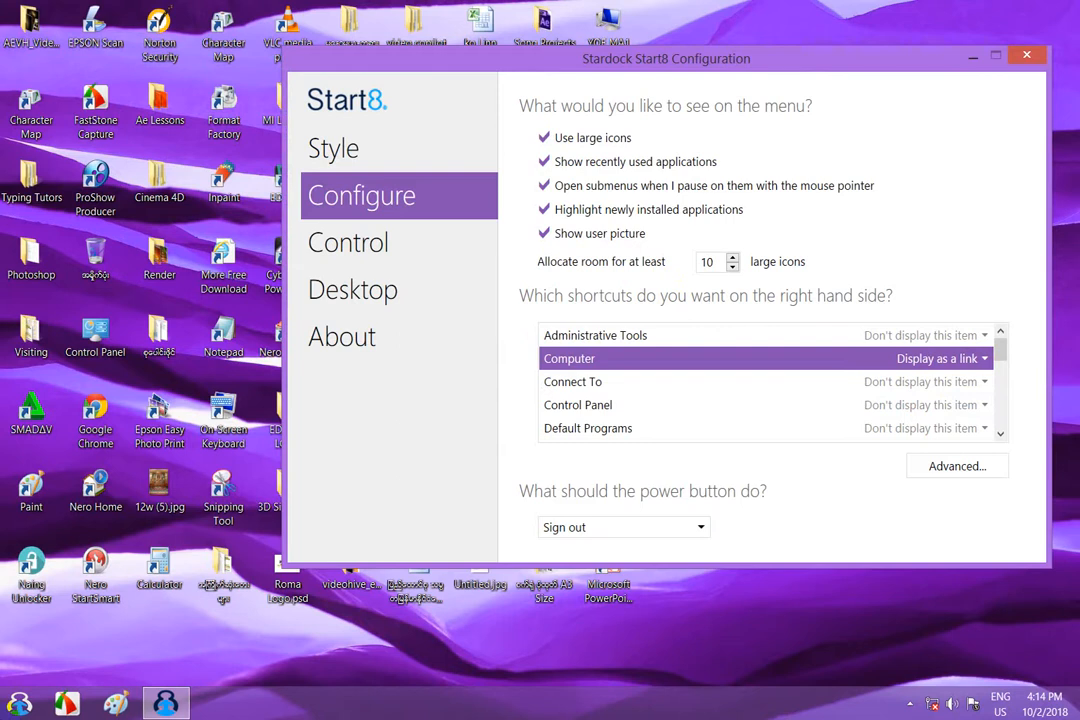
pyautogui.click(19, 703)
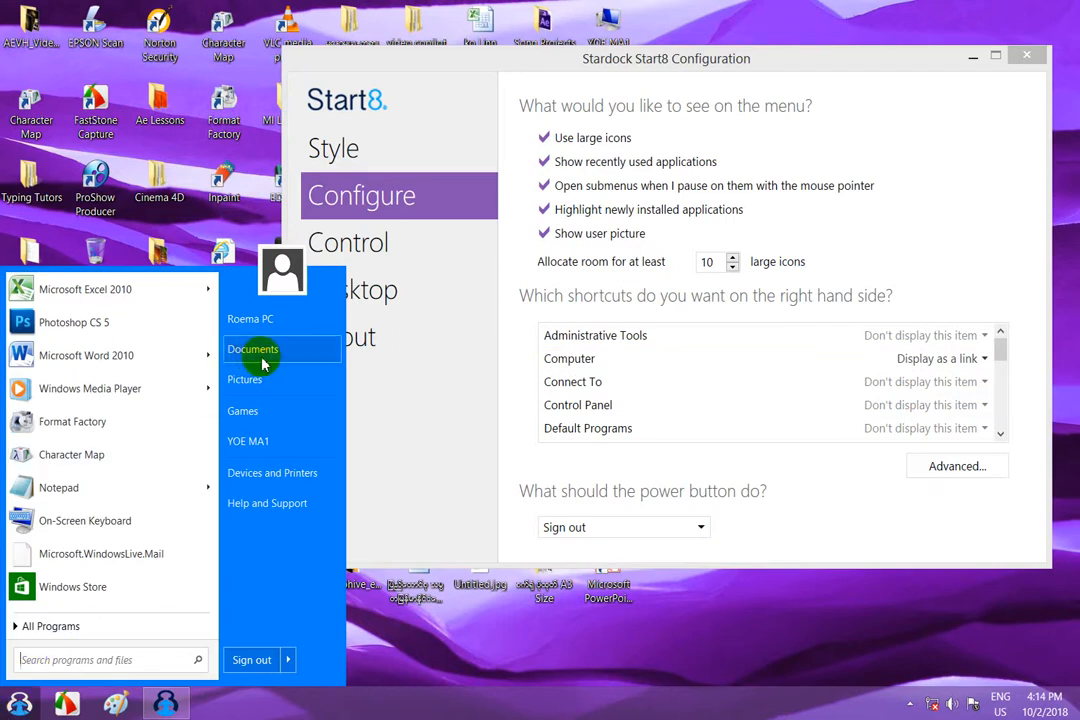
pyautogui.click(258, 443)
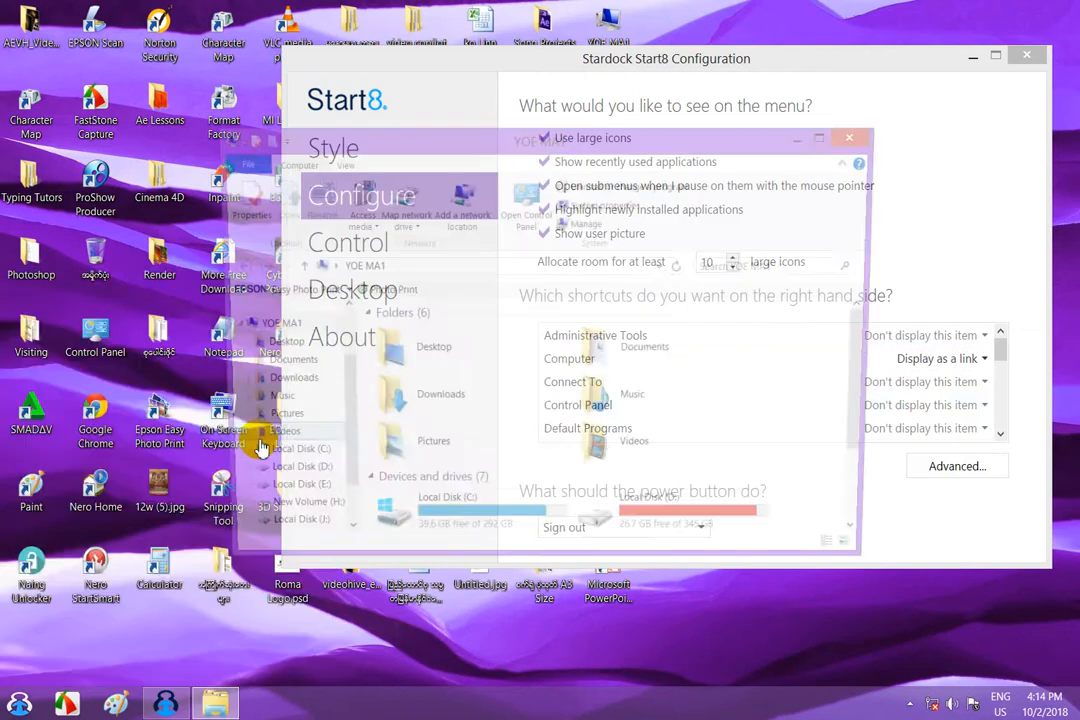
pyautogui.click(827, 141)
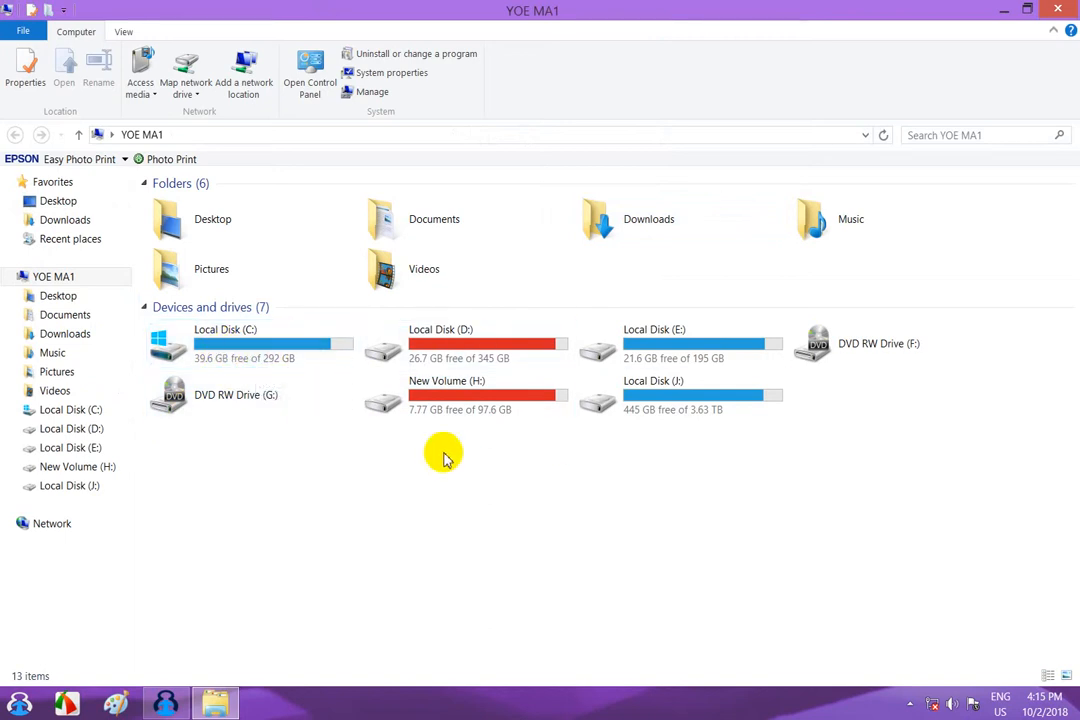
pyautogui.click(1062, 10)
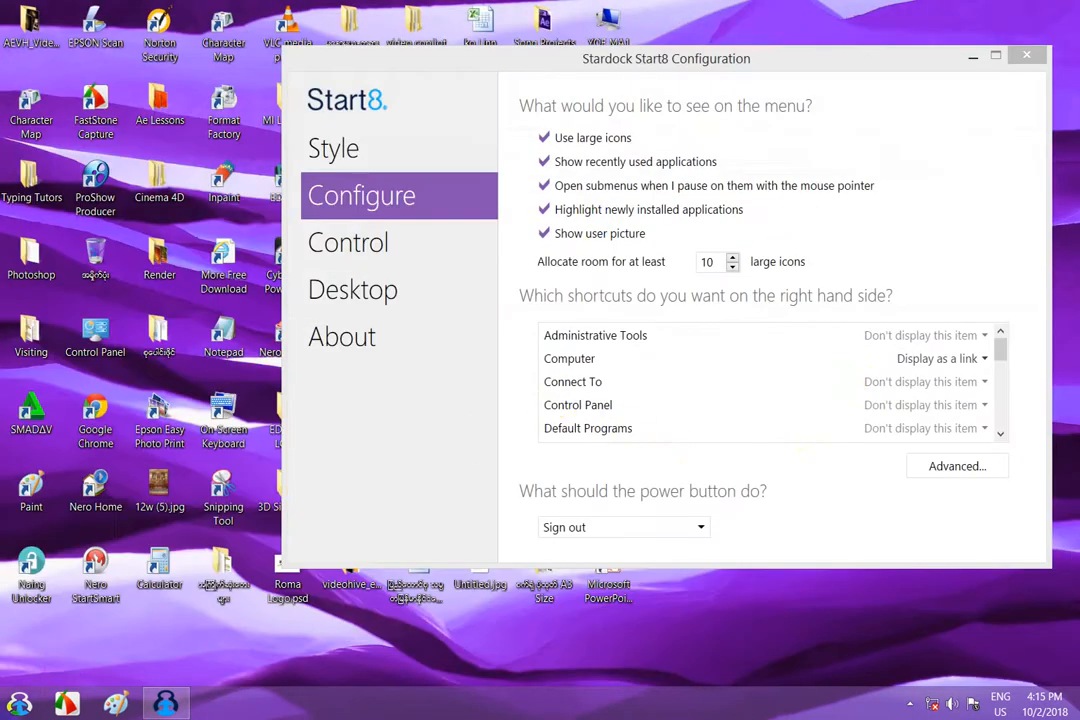
# - Check the current Start menu shortcuts and set Control Panel to display as a link
pyautogui.click(22, 698)
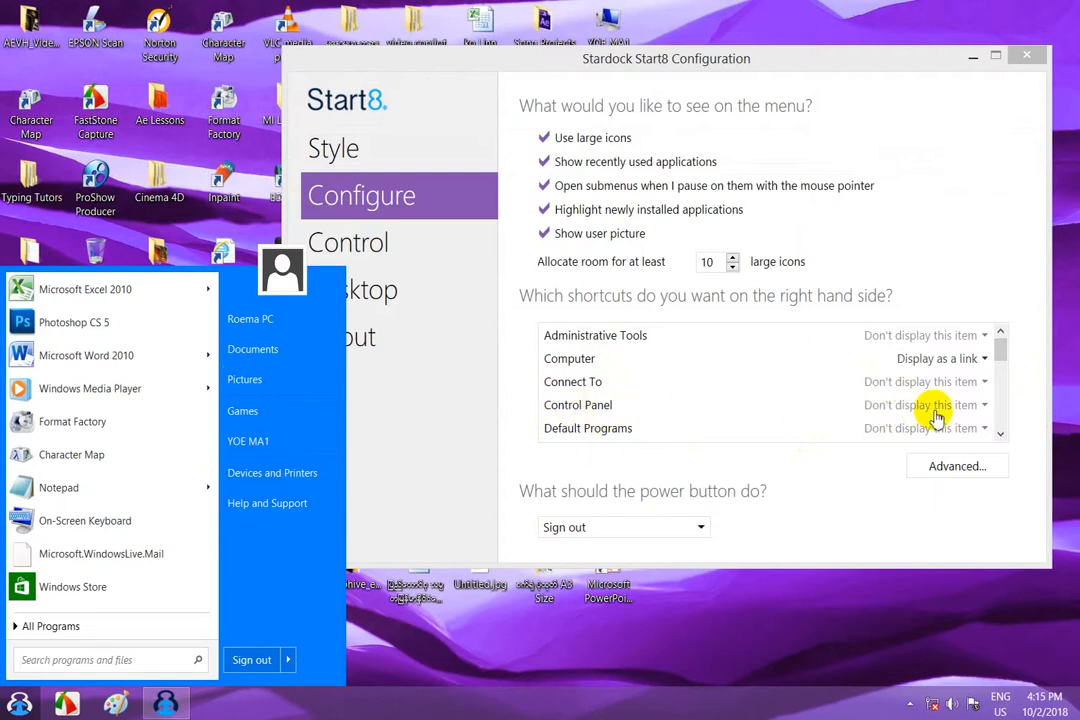
pyautogui.click(985, 410)
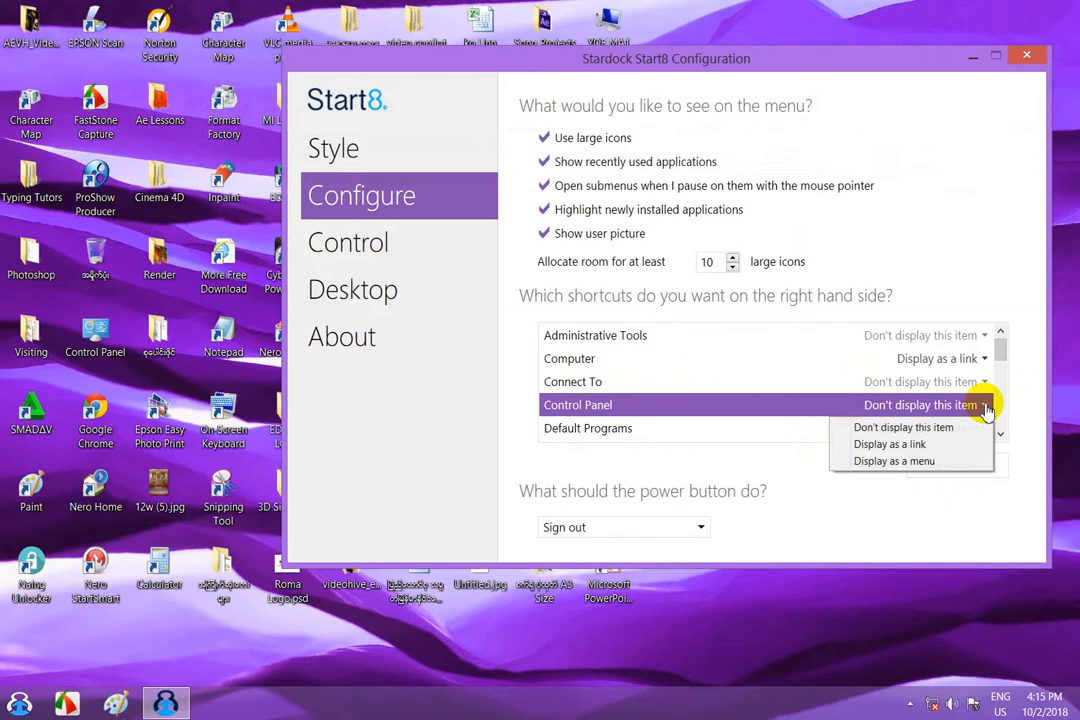
pyautogui.click(913, 447)
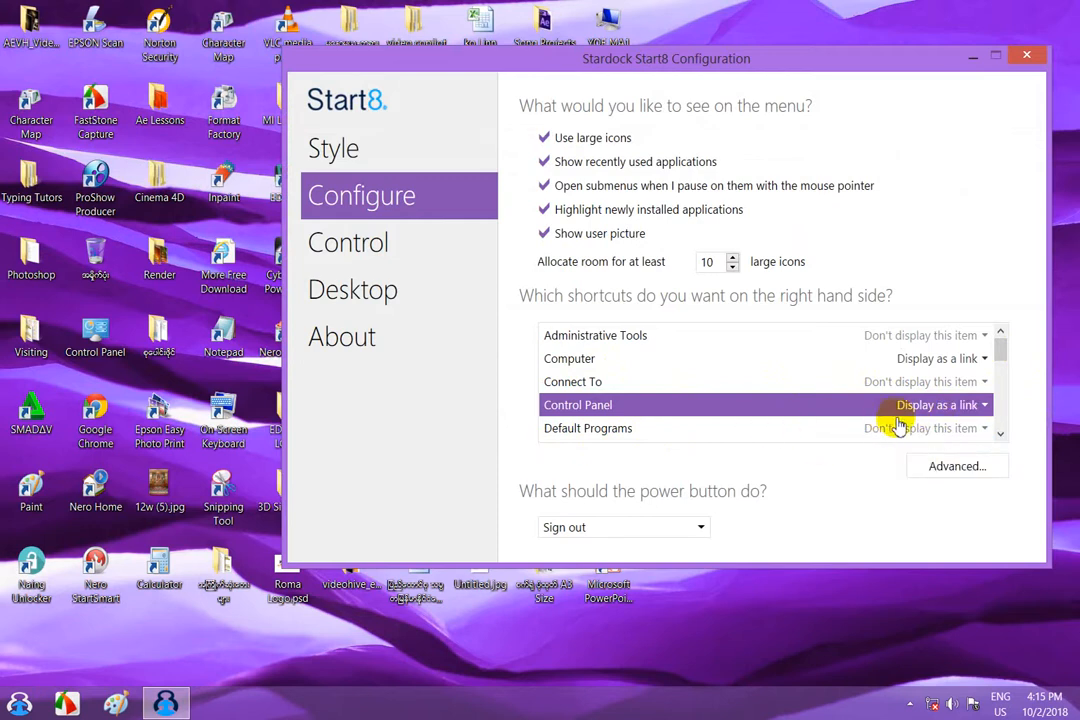
# - Open Control Panel from the Start menu, browse through all its items and close it
pyautogui.click(16, 706)
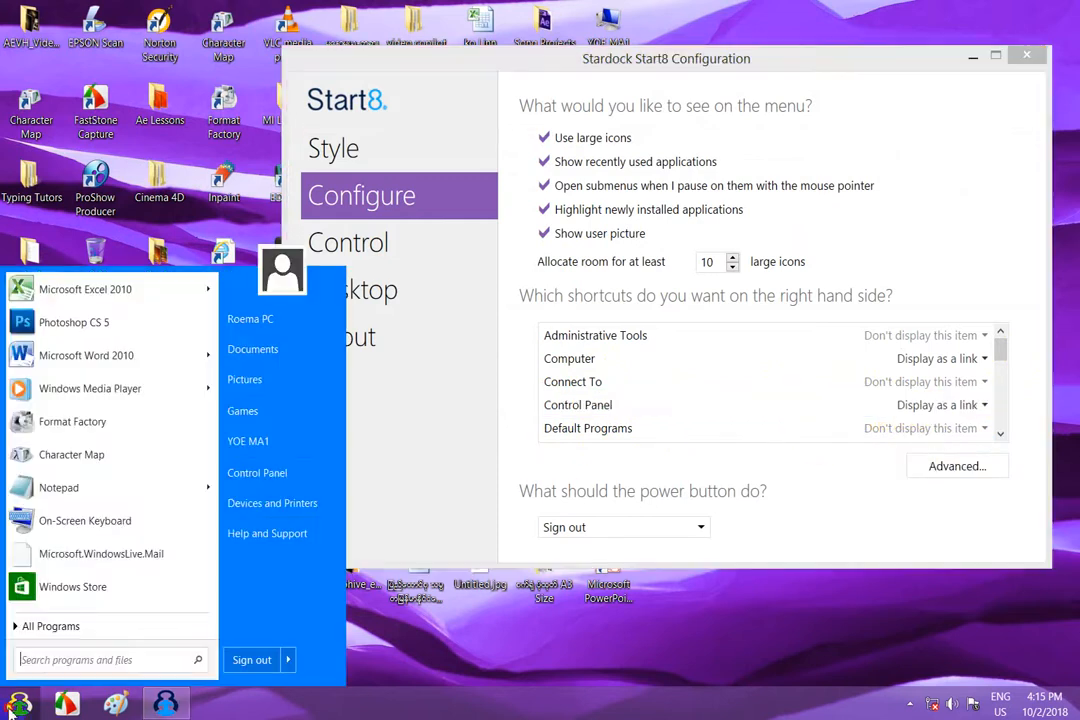
pyautogui.click(284, 475)
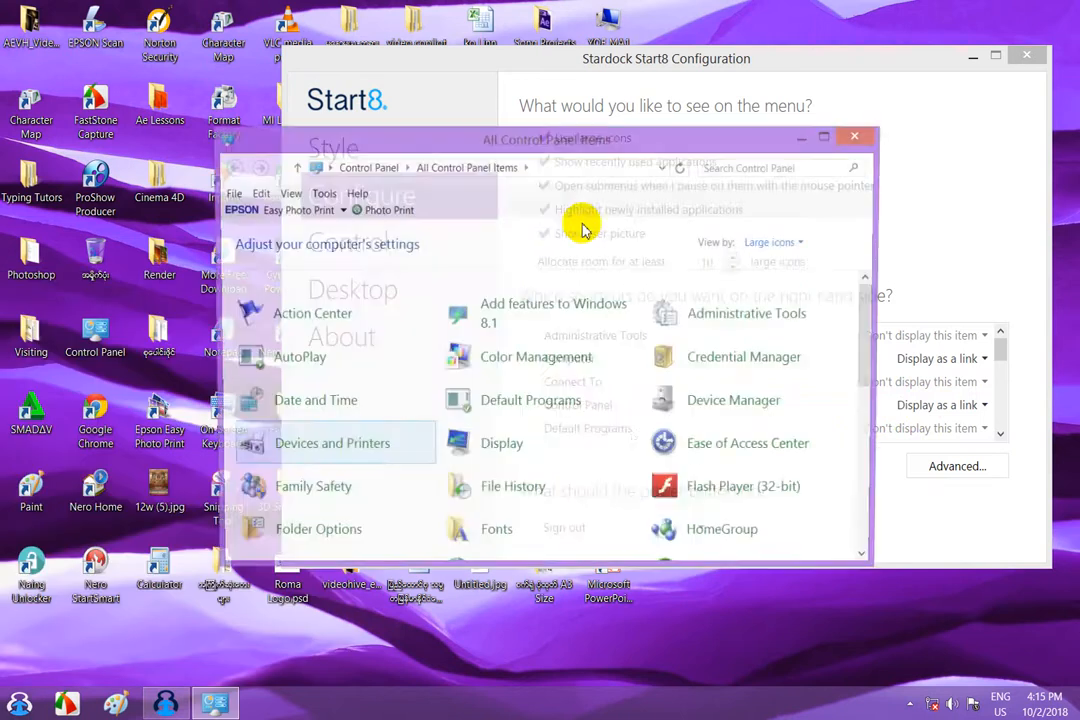
pyautogui.scroll(-6, 550, 350)
pyautogui.scroll(-2, 548, 356)
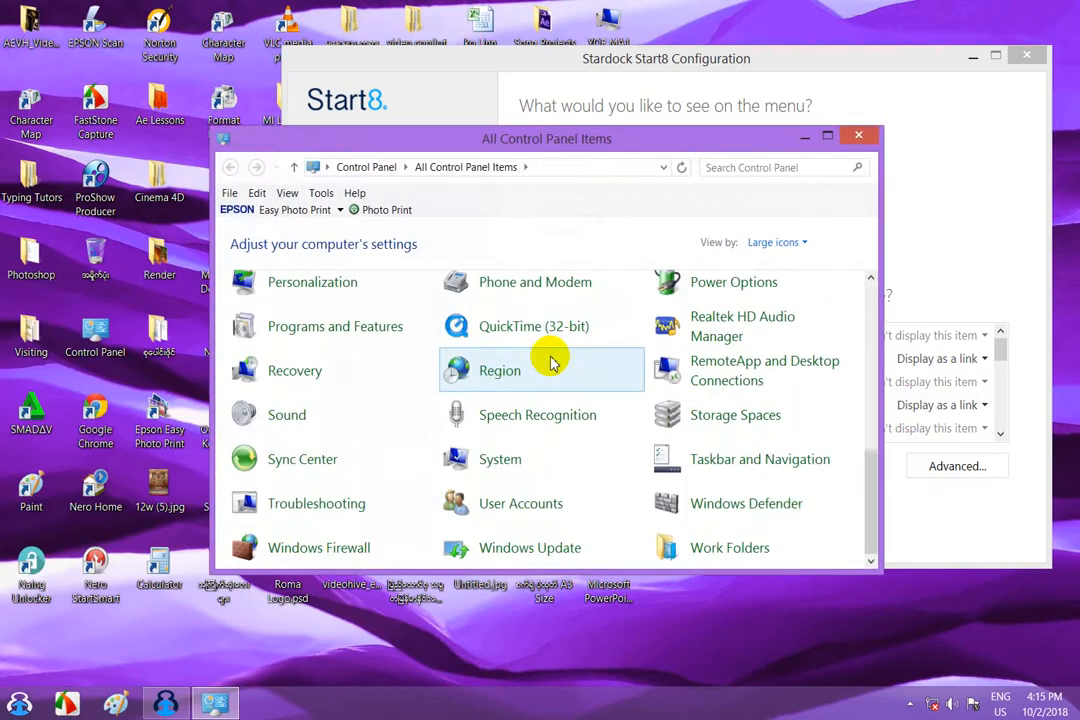
pyautogui.scroll(5, 570, 330)
pyautogui.click(859, 138)
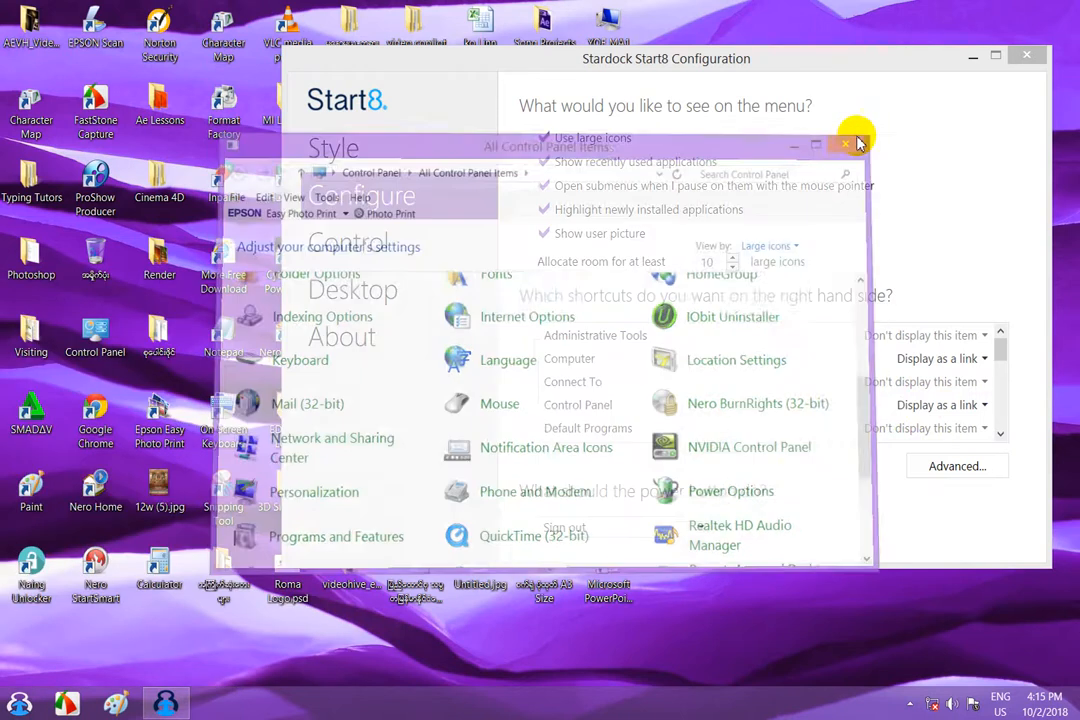
# - Set the Default Programs shortcut to display as a link in the Start menu
pyautogui.click(1005, 355)
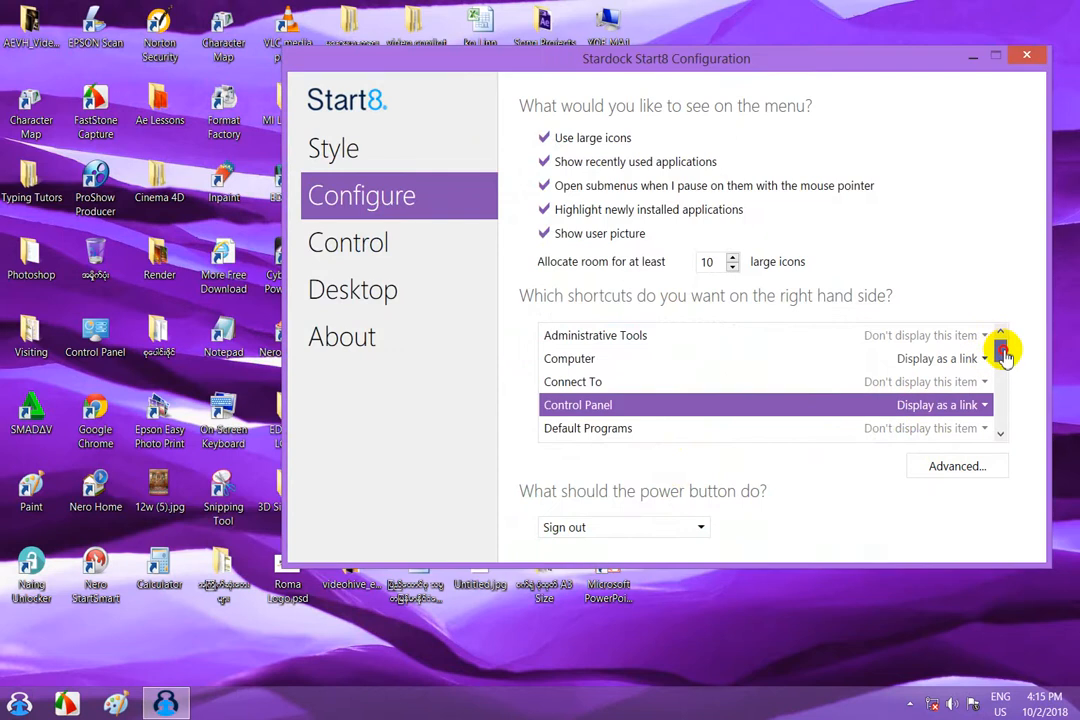
pyautogui.click(986, 431)
pyautogui.click(19, 704)
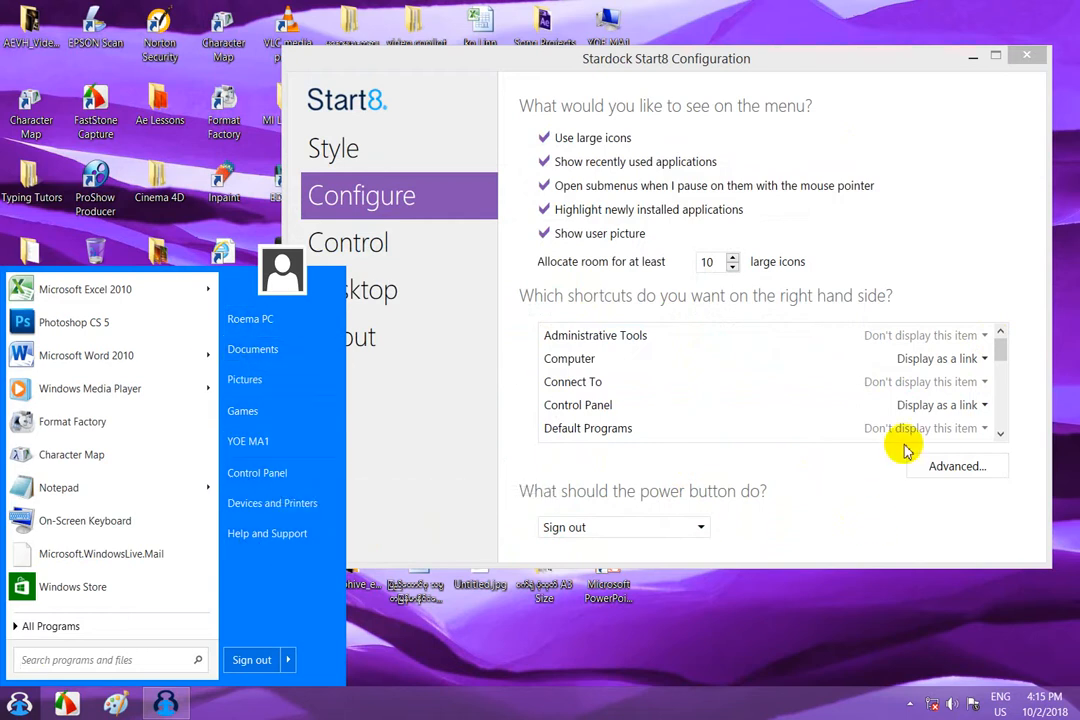
pyautogui.click(984, 428)
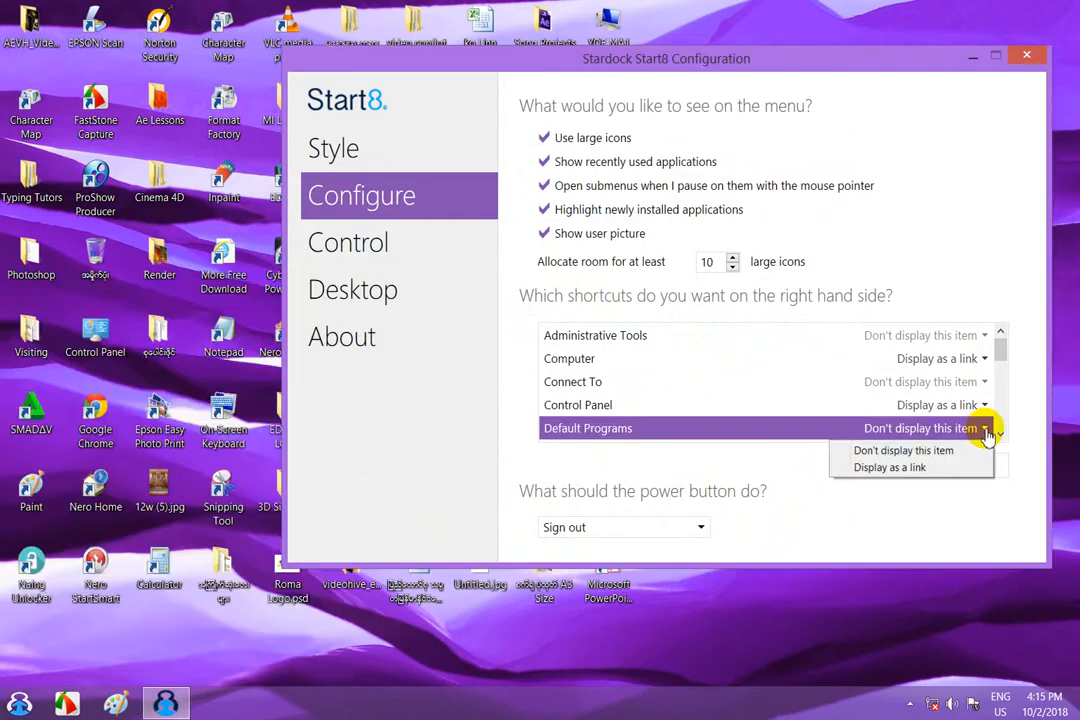
pyautogui.click(895, 468)
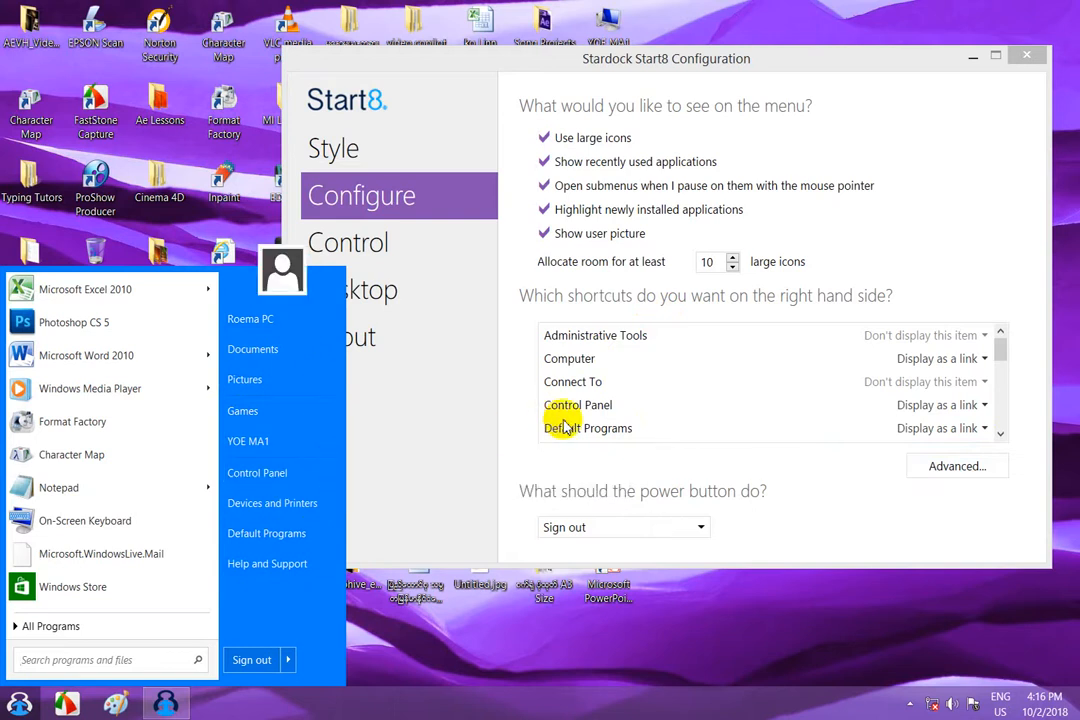
# - Review the display options for Devices and Printers, then open its window from the Start menu and close it
pyautogui.moveTo(996, 352); pyautogui.dragTo(1000, 365)
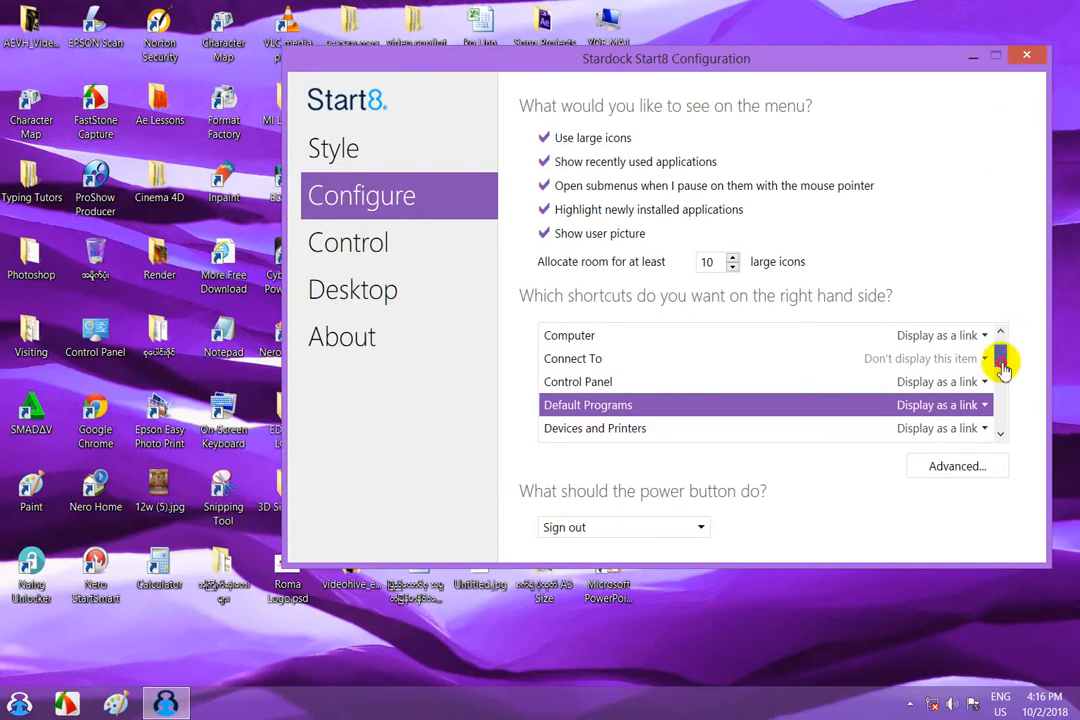
pyautogui.moveTo(1001, 360); pyautogui.dragTo(1000, 367)
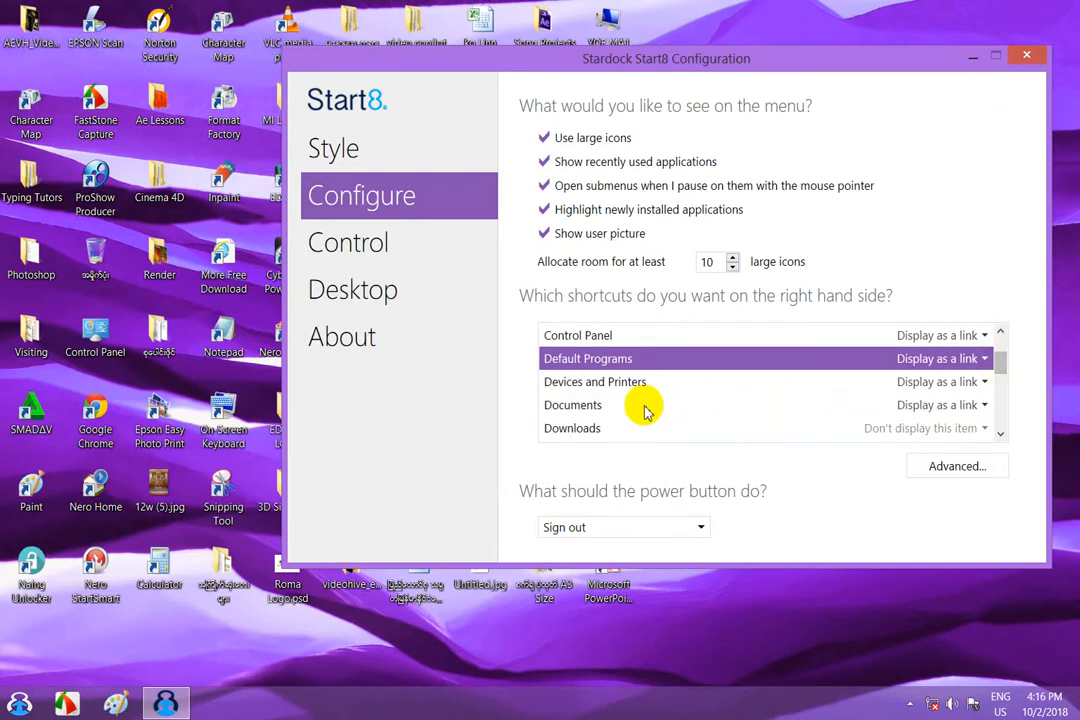
pyautogui.click(983, 381)
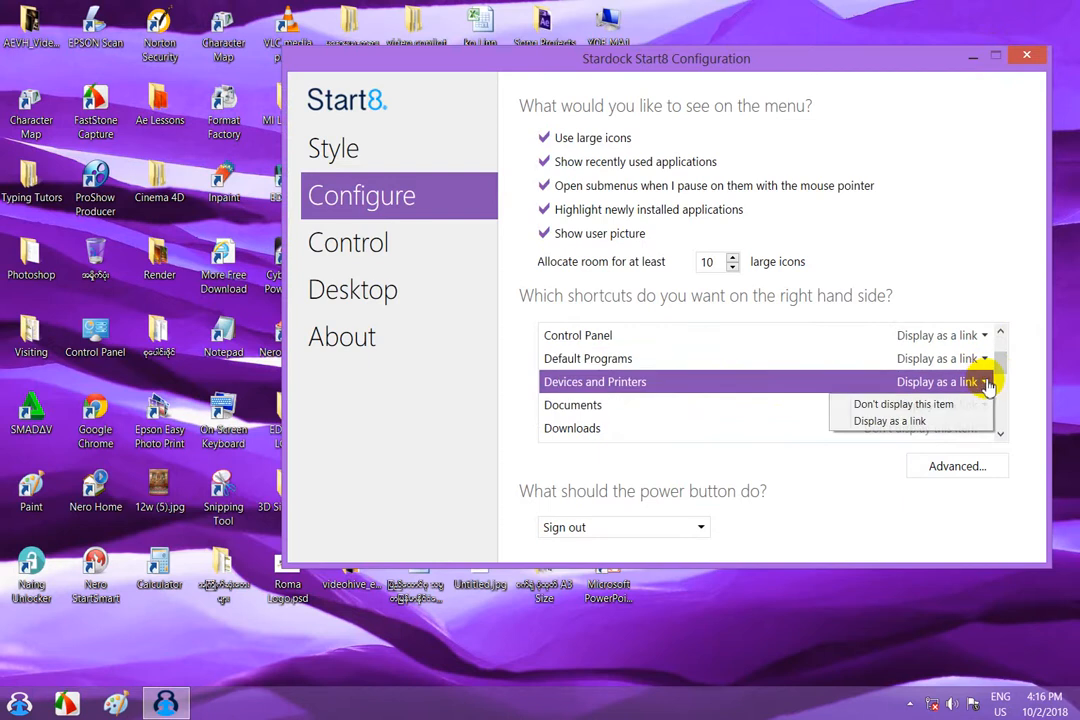
pyautogui.click(19, 704)
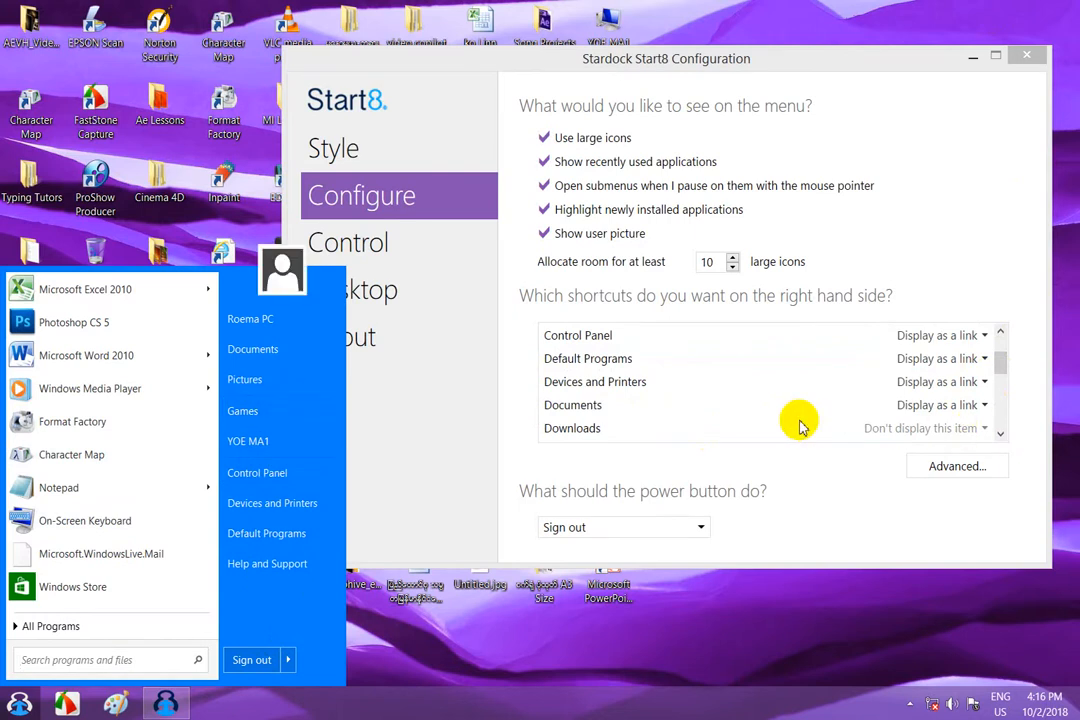
pyautogui.click(277, 503)
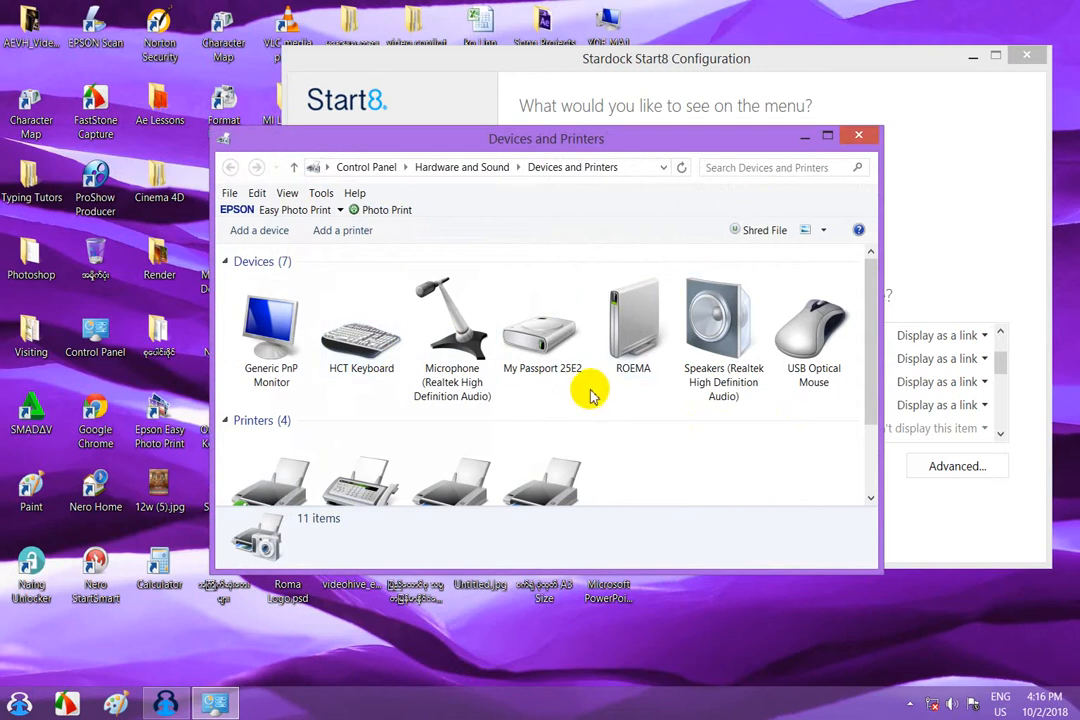
pyautogui.click(857, 136)
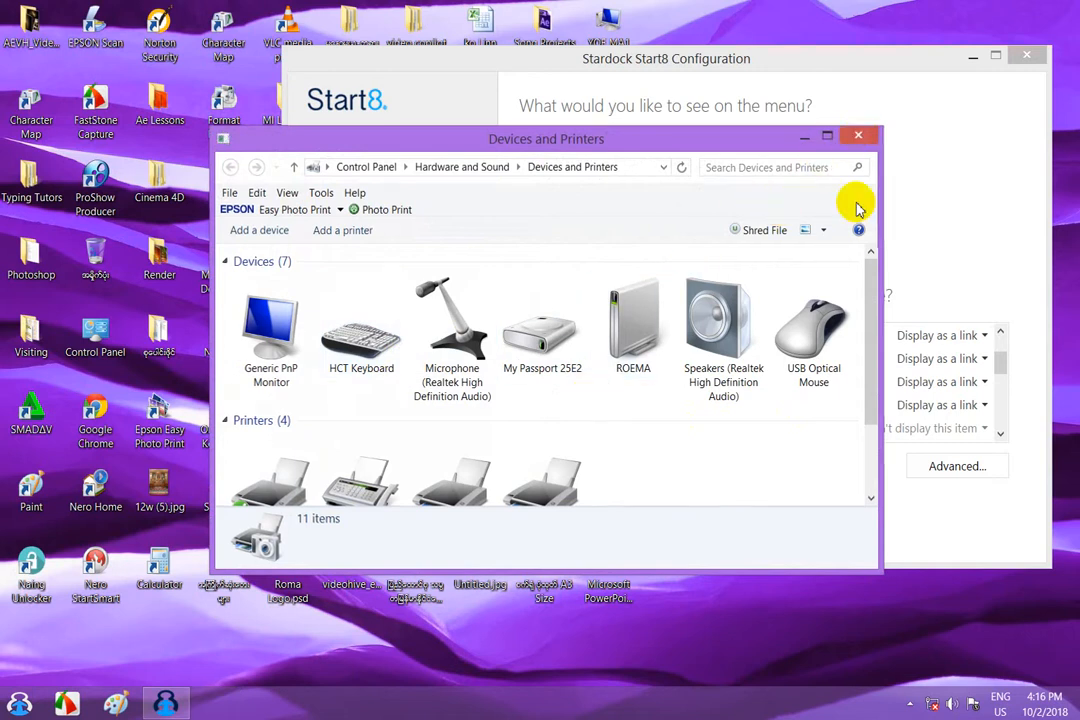
# - Set the Music shortcut to display as a link and preview it in the Start menu
pyautogui.moveTo(998, 366); pyautogui.dragTo(1000, 393)
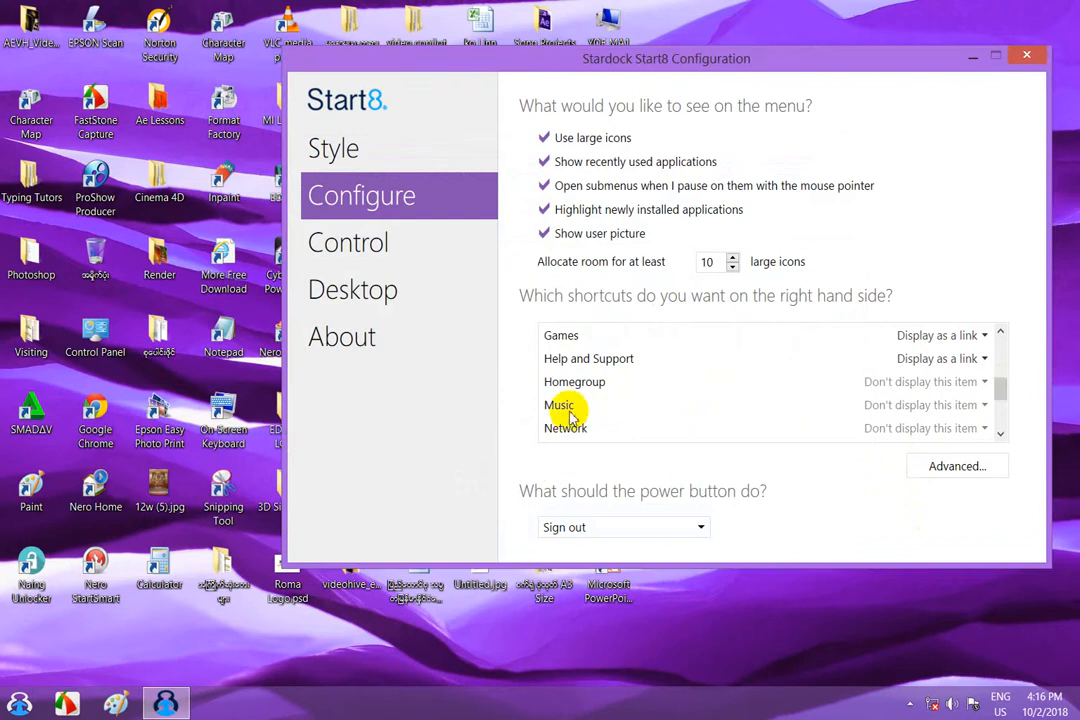
pyautogui.click(985, 406)
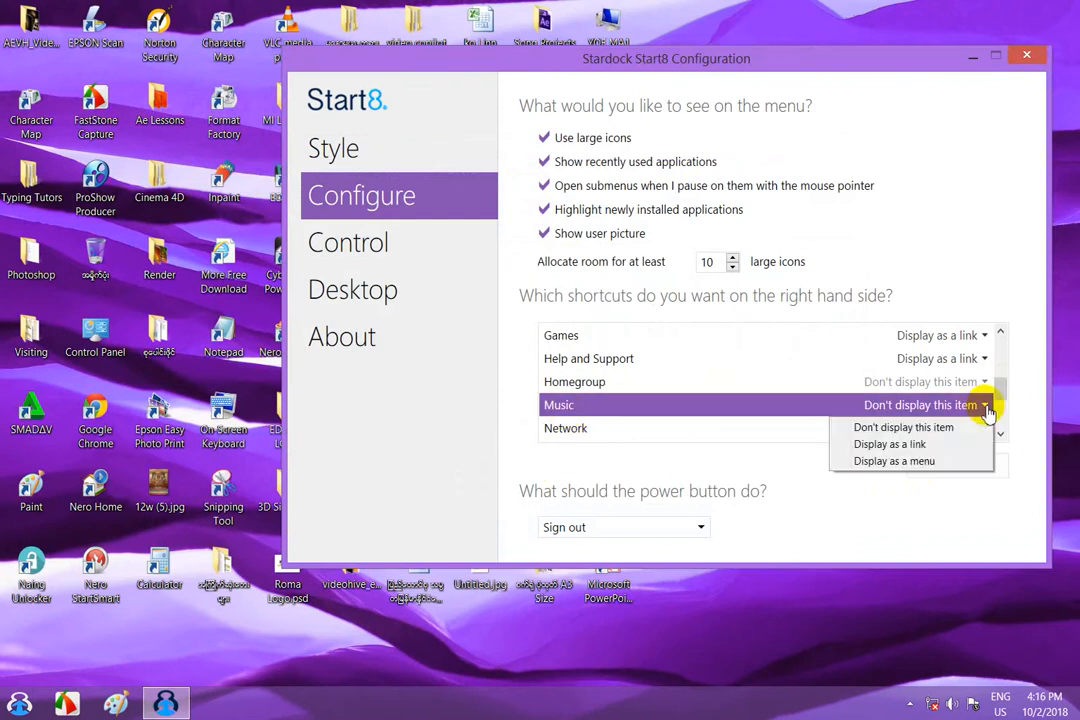
pyautogui.click(922, 446)
pyautogui.press('super')
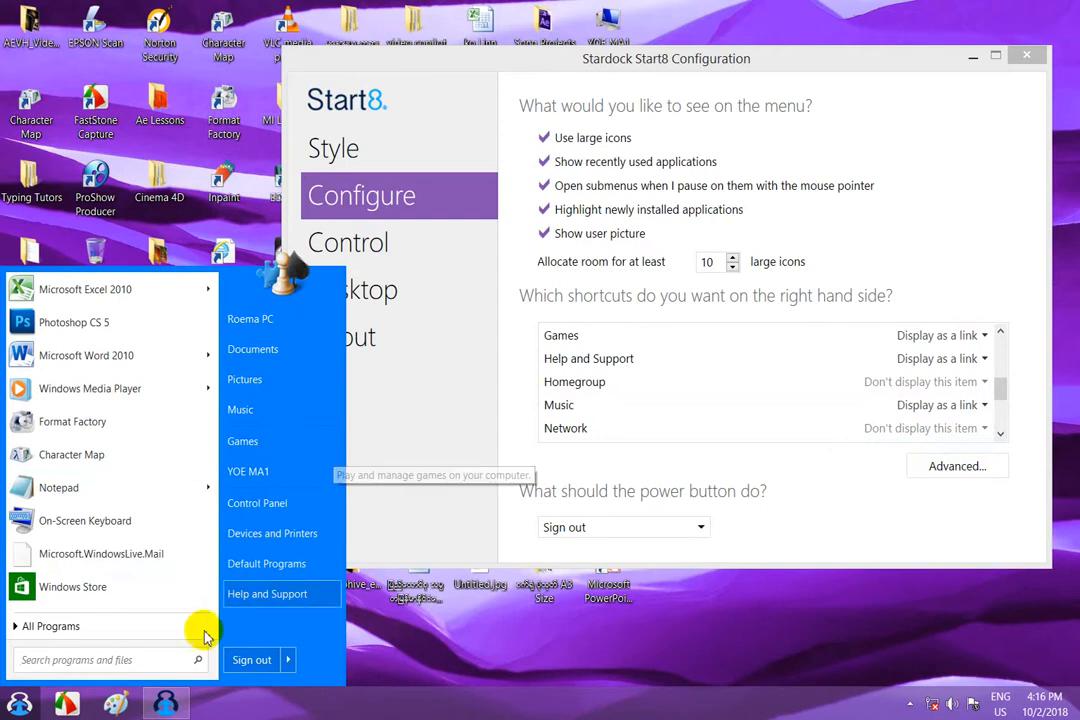
# - Set the Start menu's power button to Shut down and check it in the Start menu
pyautogui.click(5, 703)
pyautogui.click(5, 704)
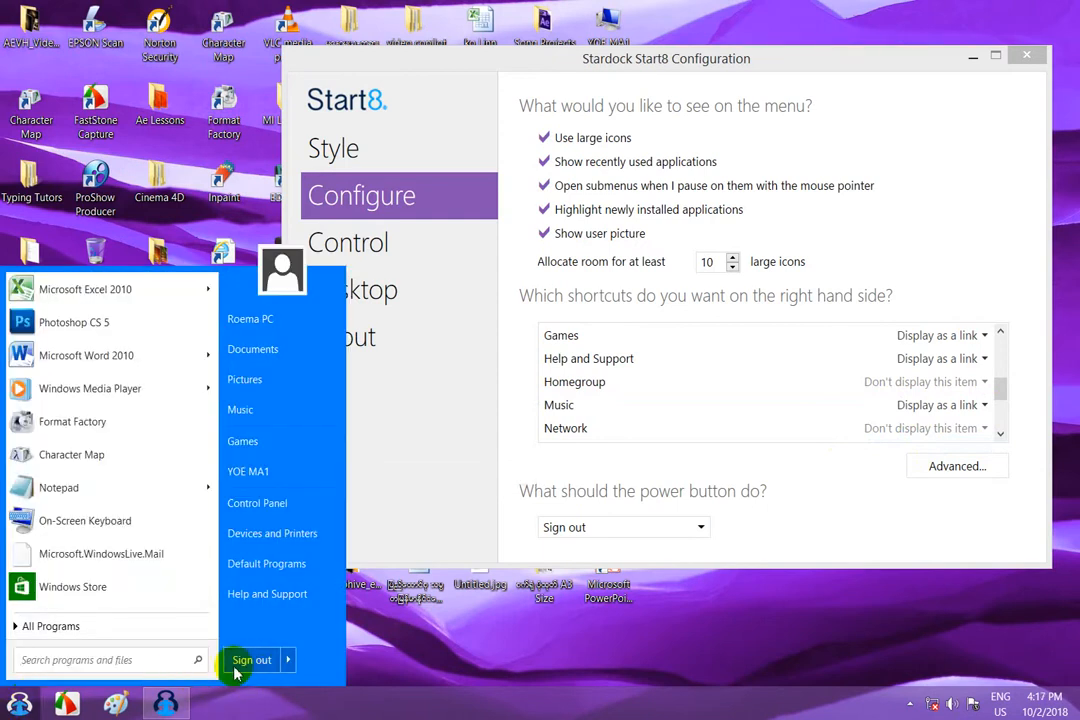
pyautogui.click(700, 527)
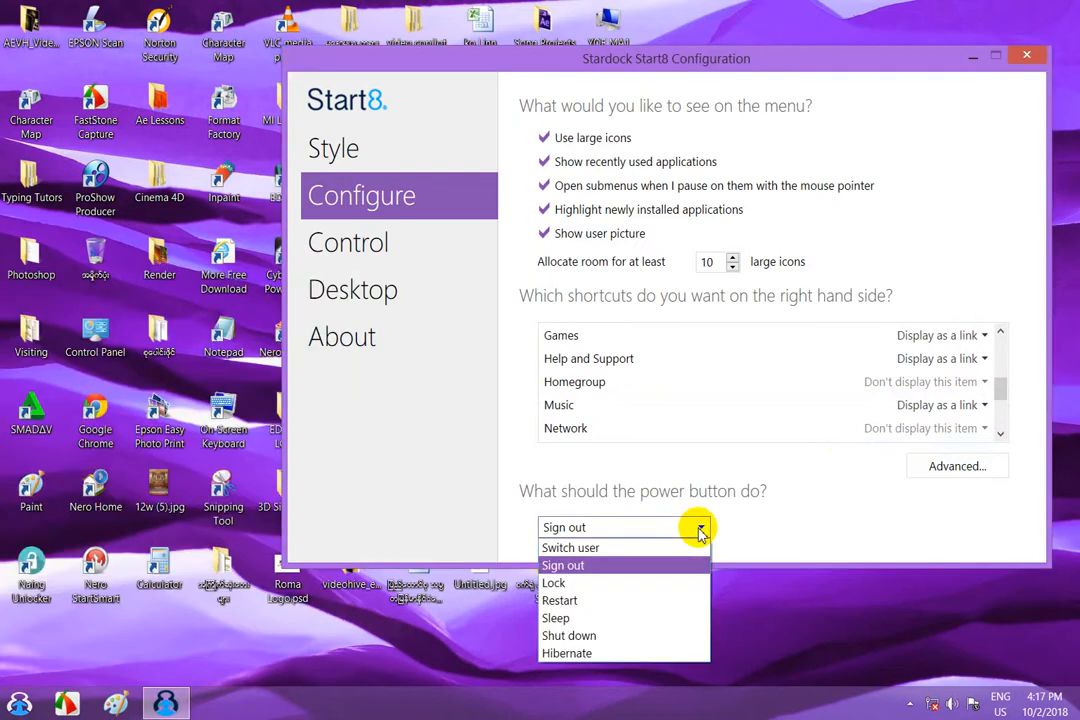
pyautogui.click(590, 636)
pyautogui.click(18, 706)
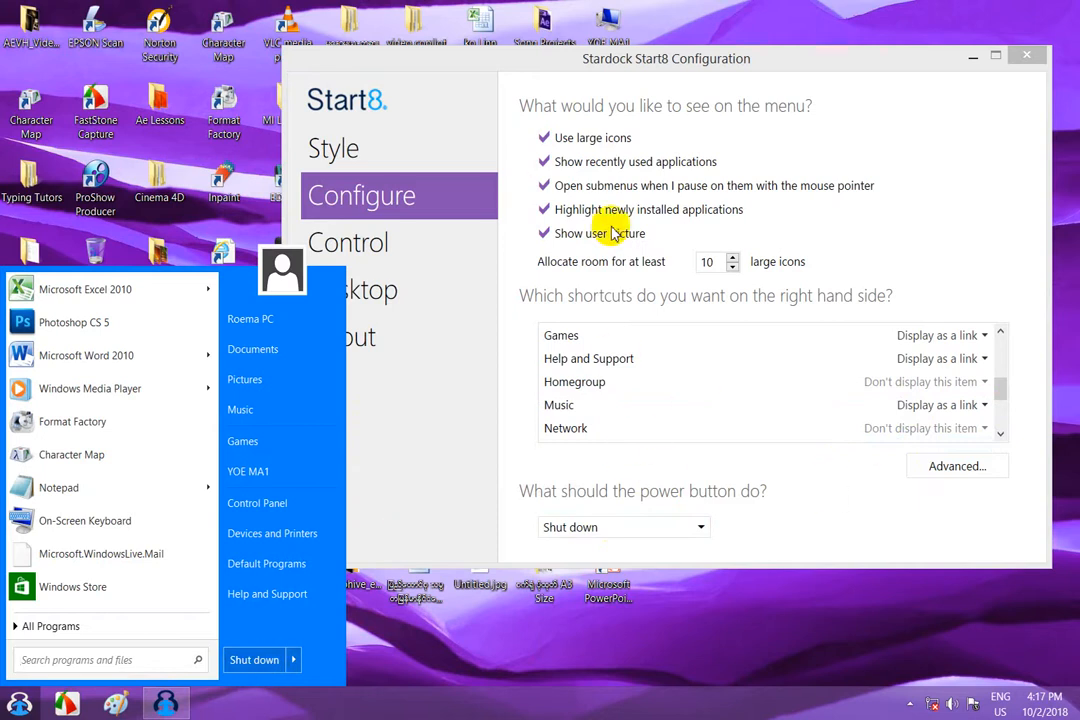
# - Try the Windows 8 style for the Start menu, preview it, and switch back to the Windows 7 style
pyautogui.moveTo(652, 62); pyautogui.dragTo(743, 56)
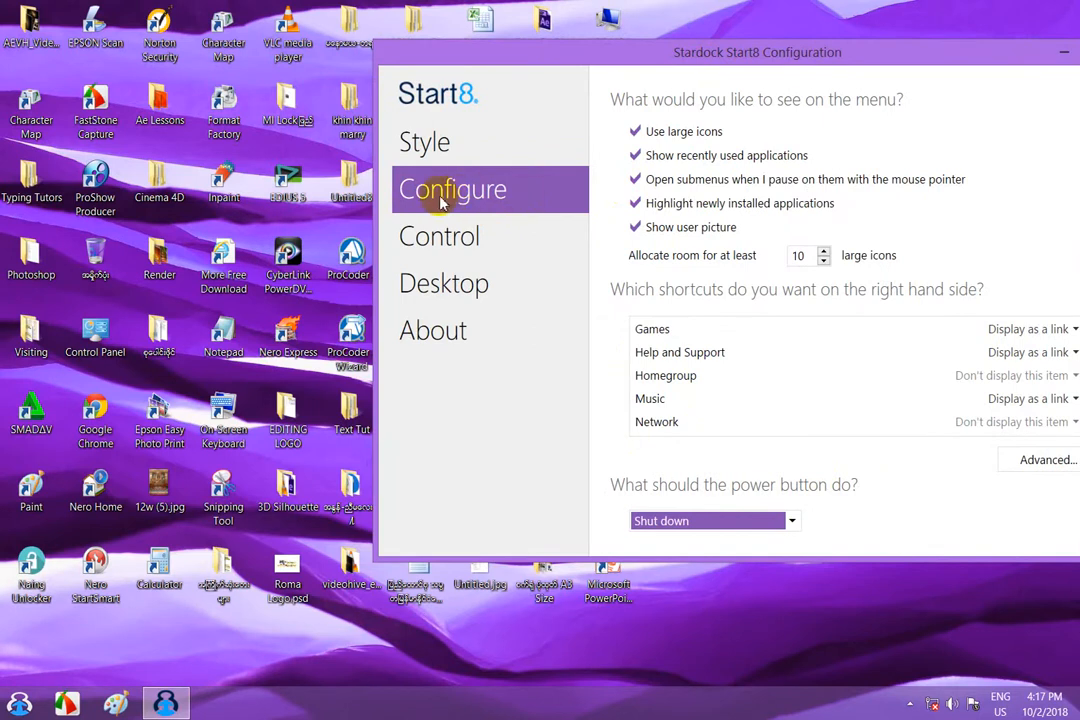
pyautogui.click(425, 145)
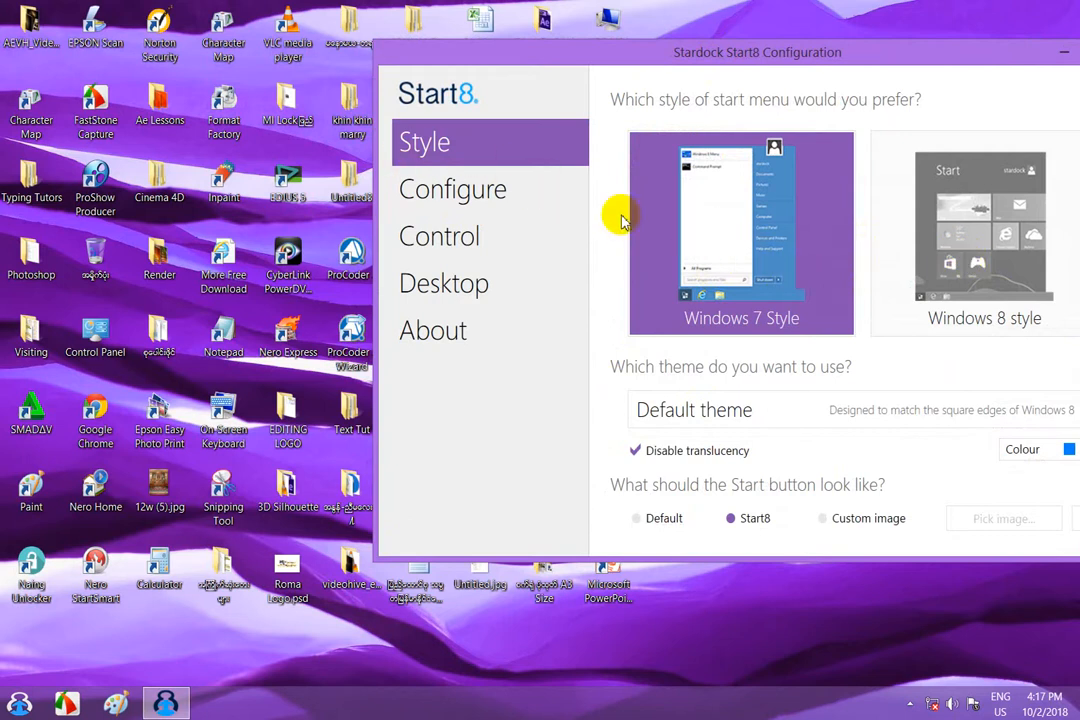
pyautogui.click(19, 704)
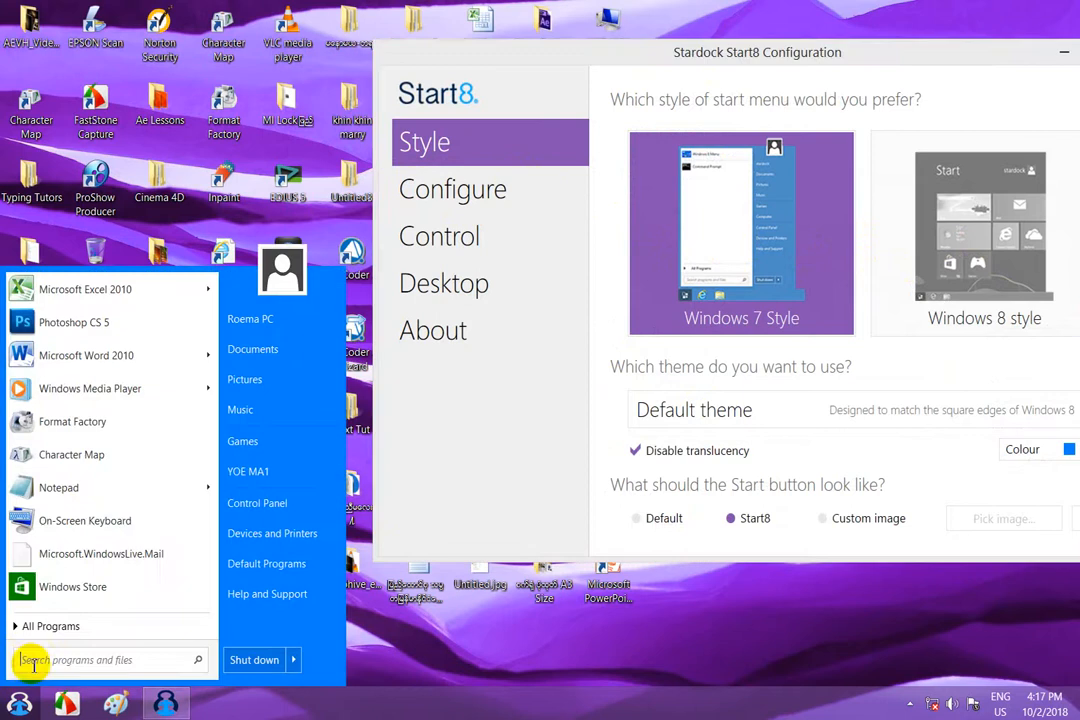
pyautogui.click(930, 245)
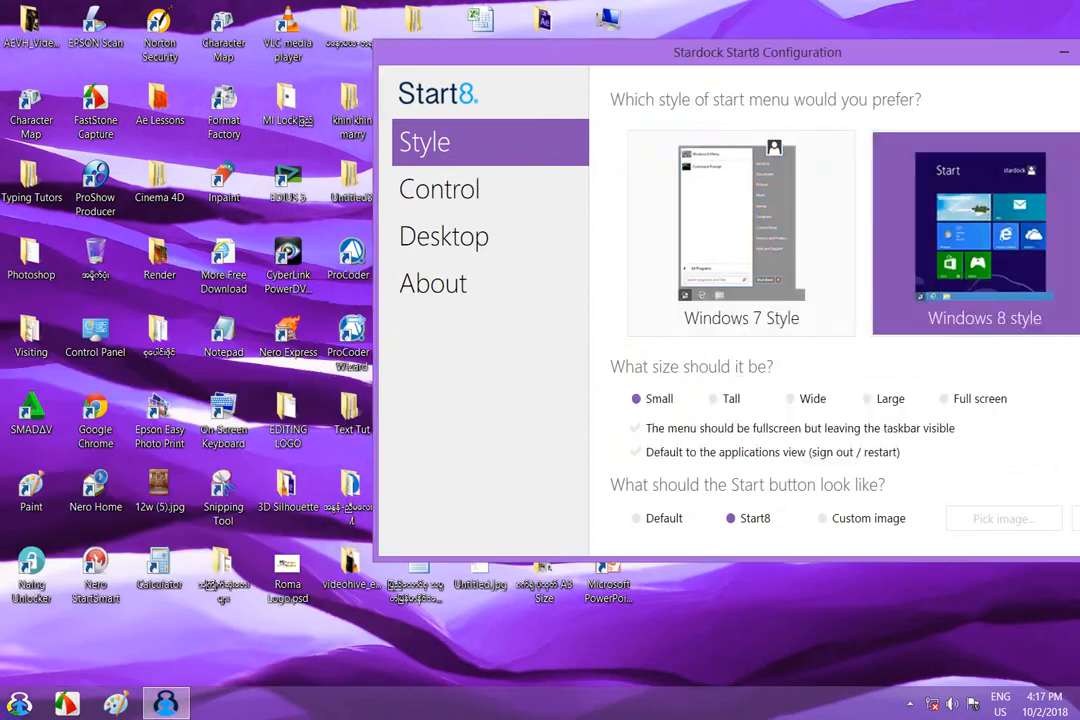
pyautogui.click(19, 704)
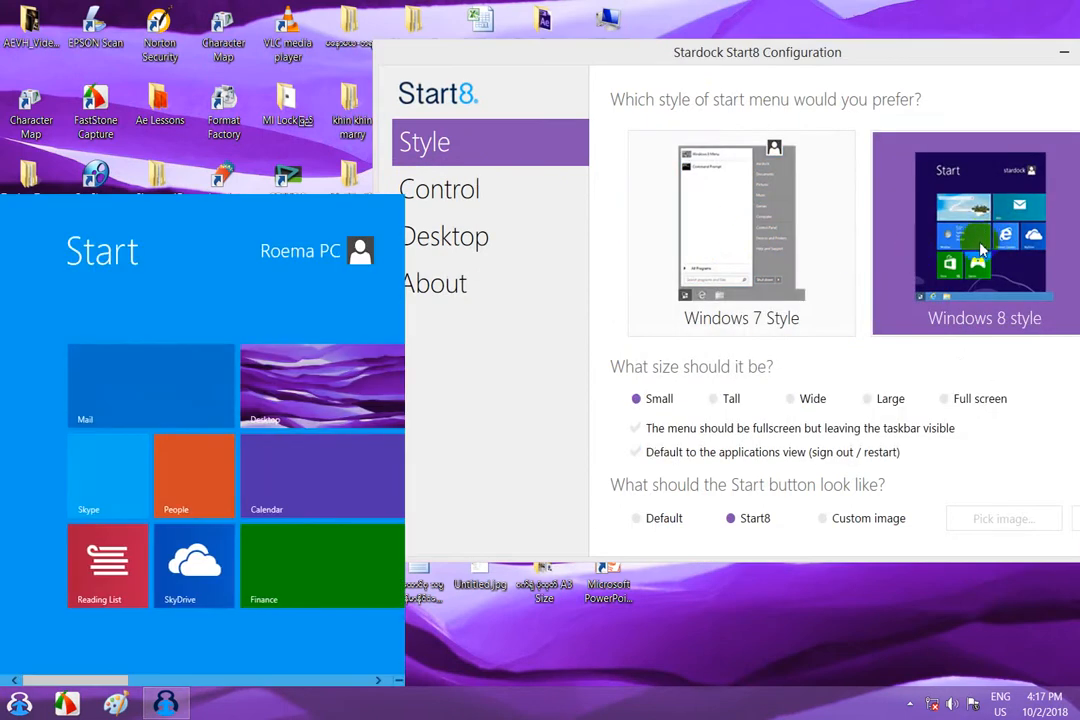
pyautogui.click(740, 212)
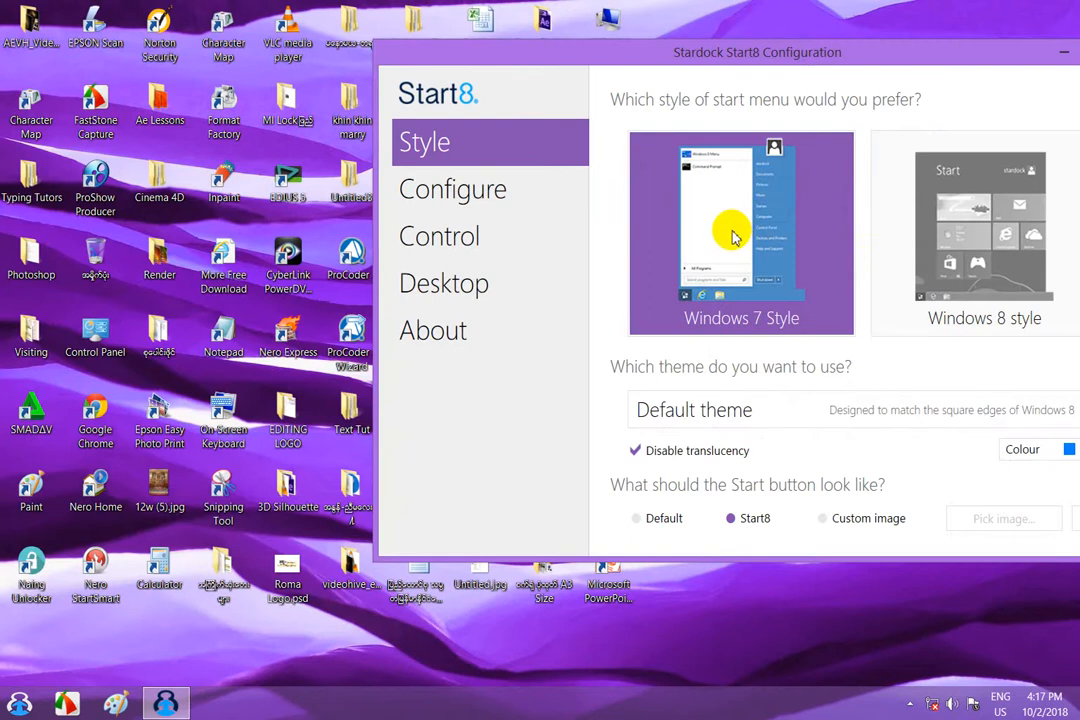
# - Enable the advanced option to make places list items smaller and check the result in the Start menu
pyautogui.click(485, 196)
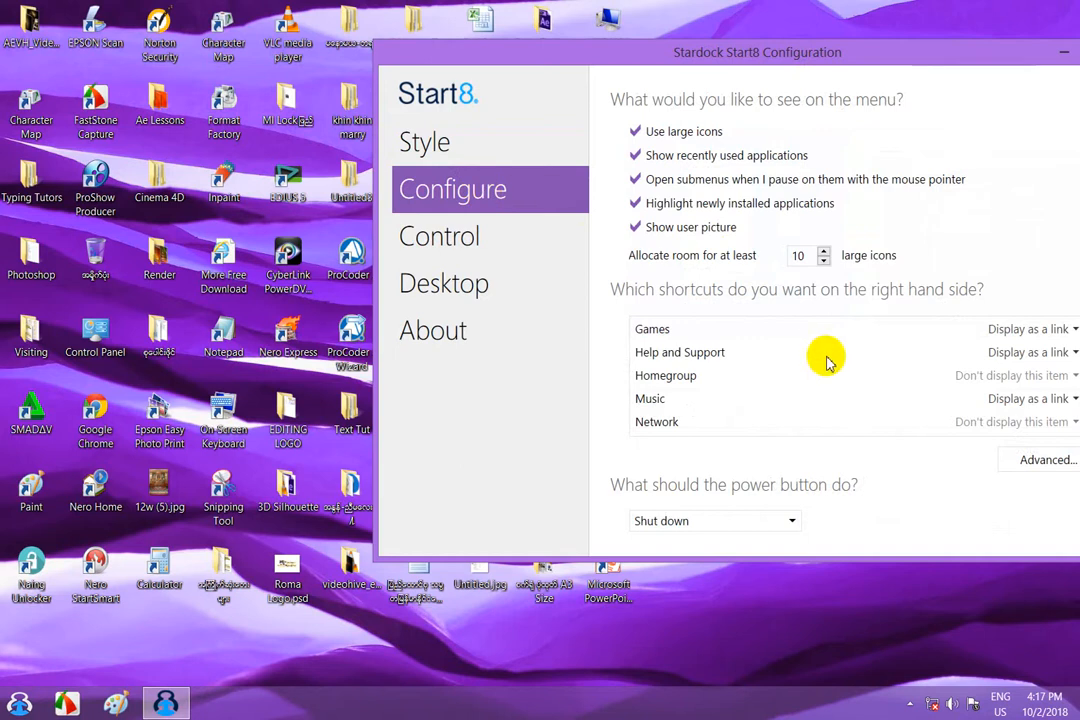
pyautogui.moveTo(887, 48); pyautogui.dragTo(788, 46)
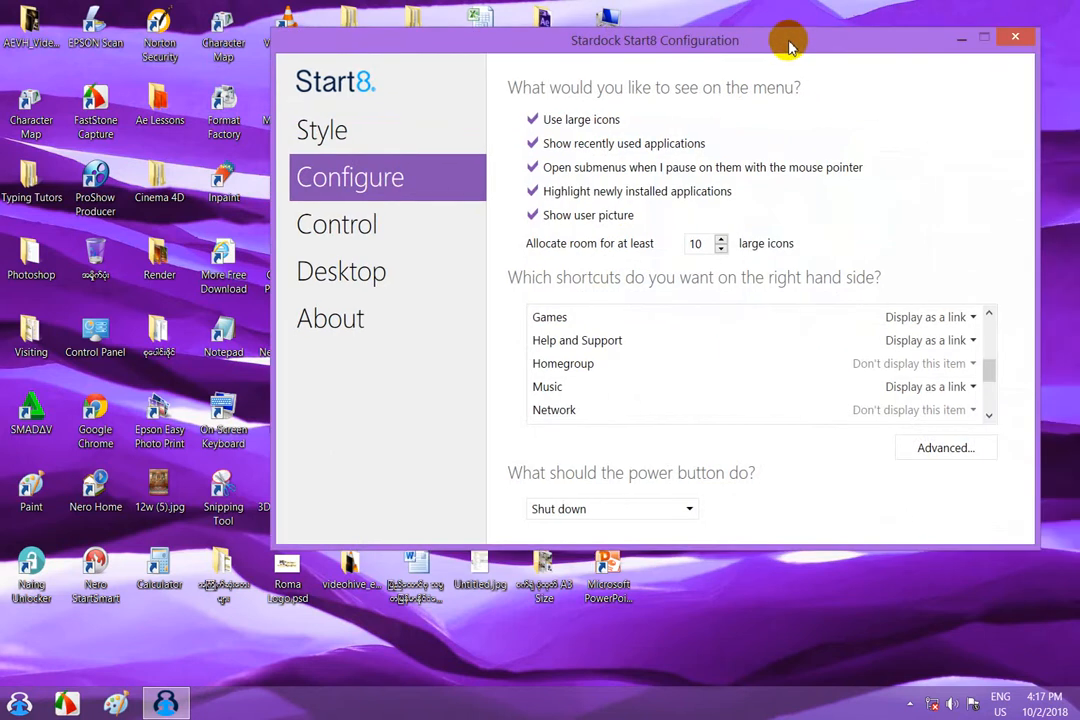
pyautogui.click(930, 452)
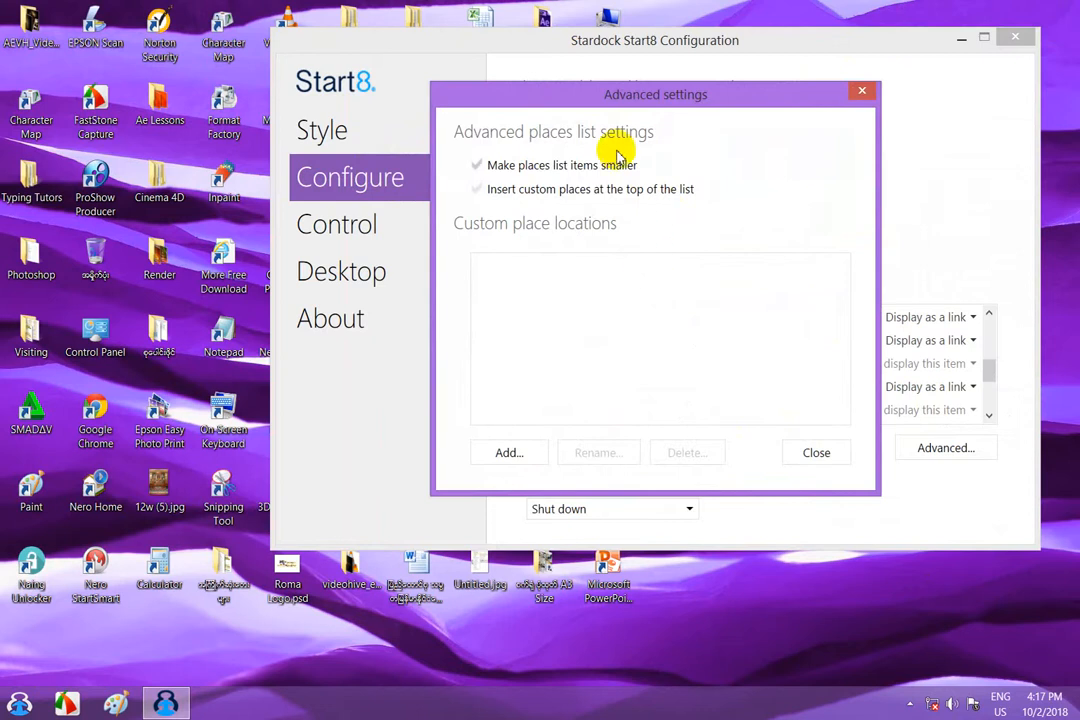
pyautogui.moveTo(632, 96); pyautogui.dragTo(632, 116)
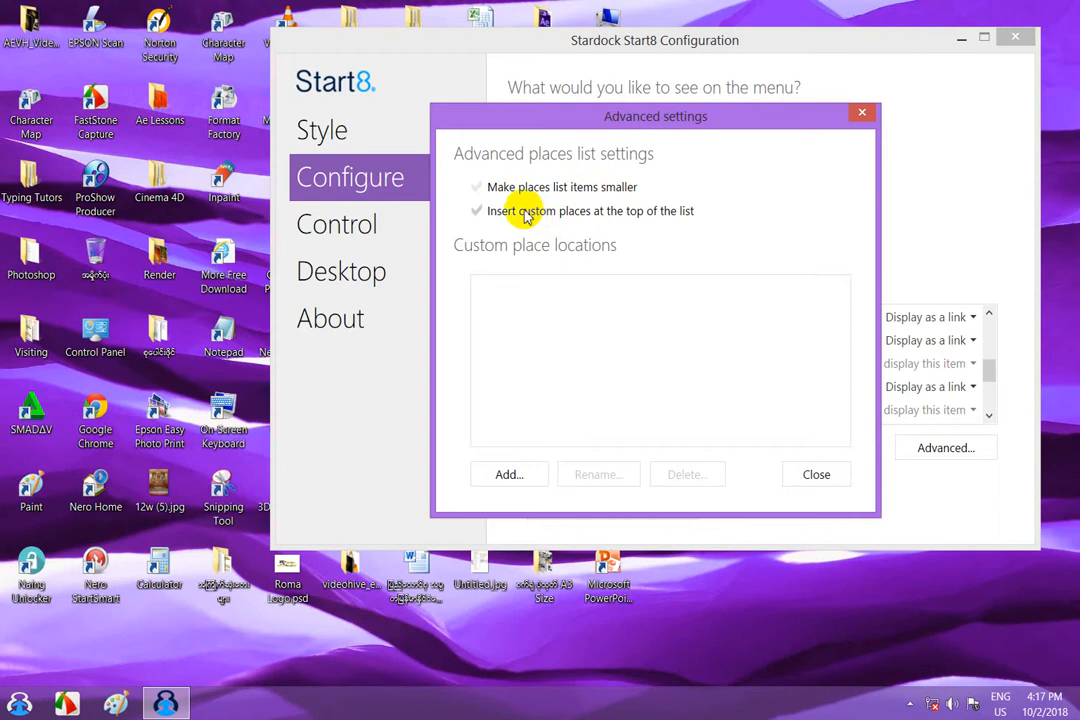
pyautogui.click(477, 187)
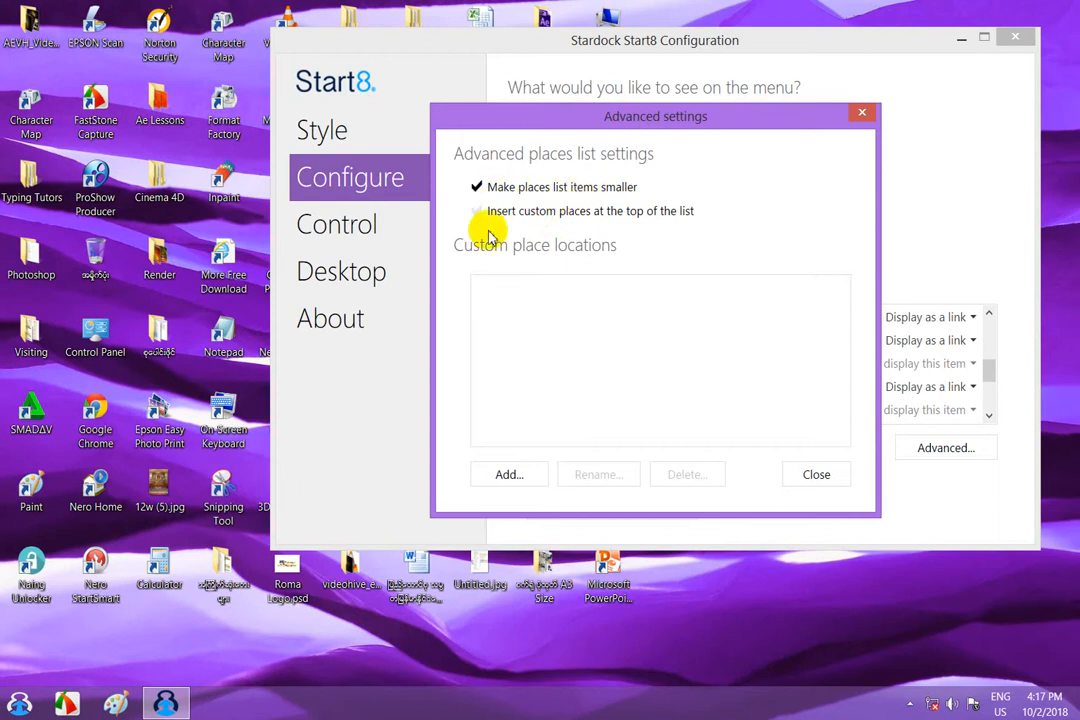
pyautogui.click(816, 474)
pyautogui.click(19, 703)
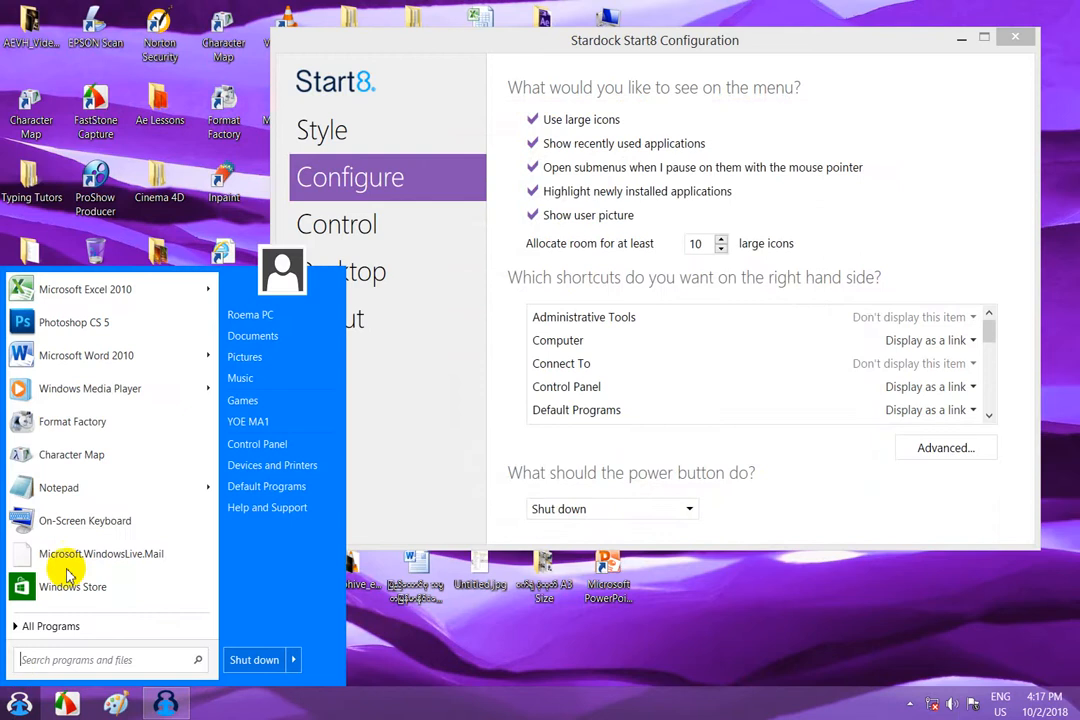
pyautogui.moveTo(206, 358)
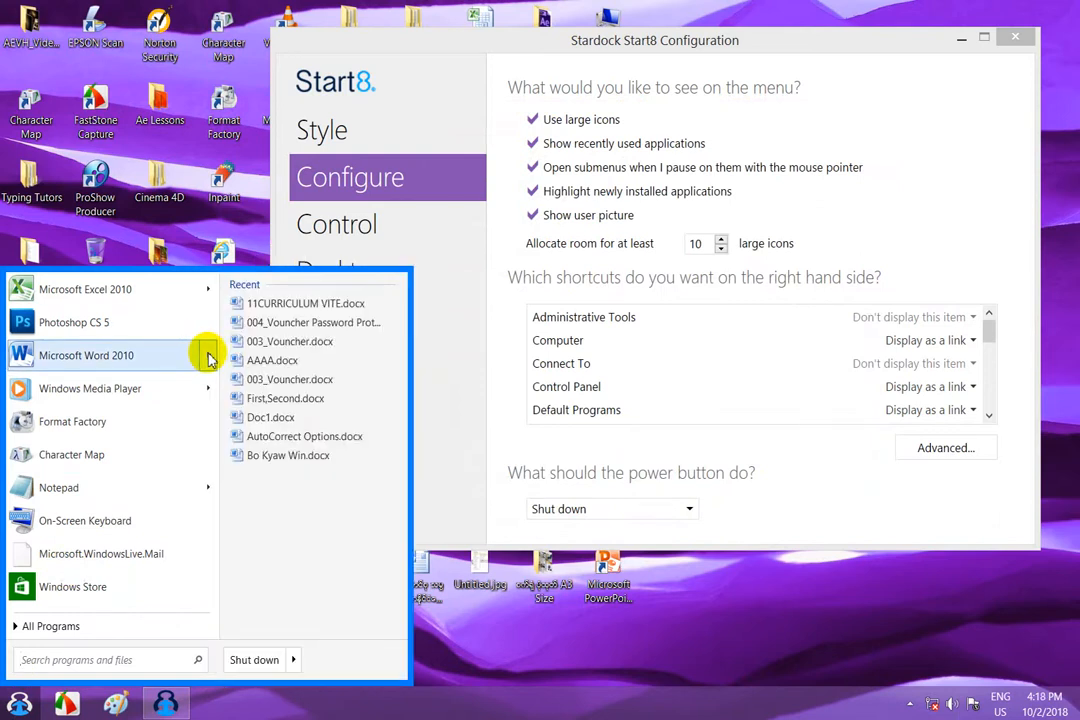
pyautogui.click(940, 448)
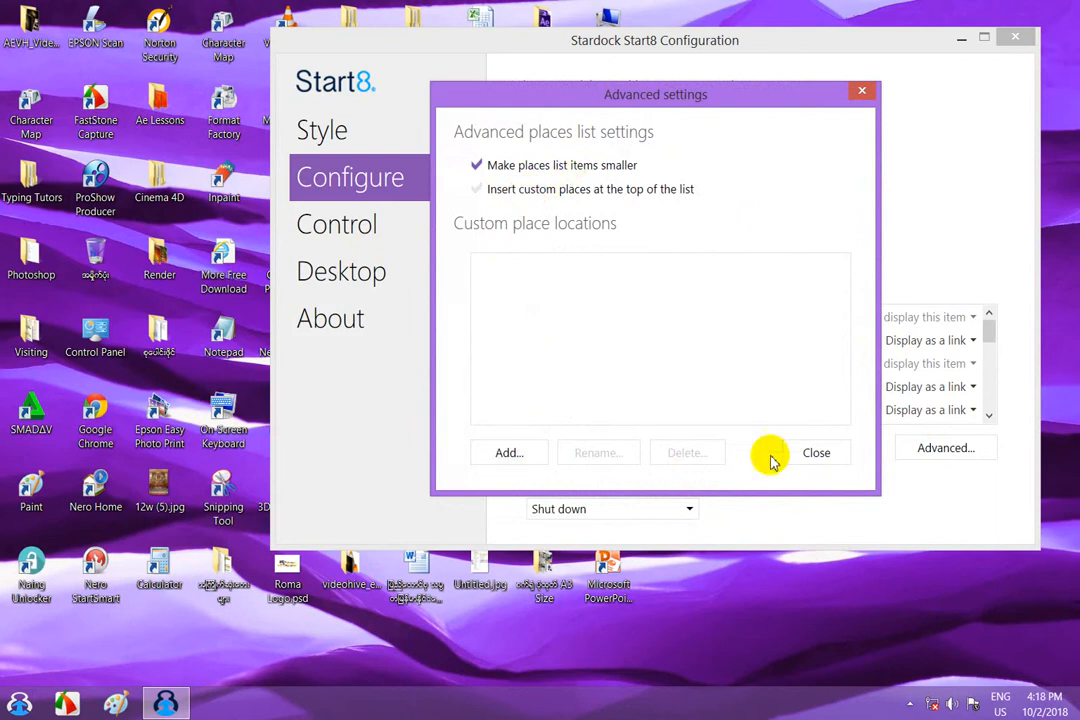
pyautogui.click(805, 453)
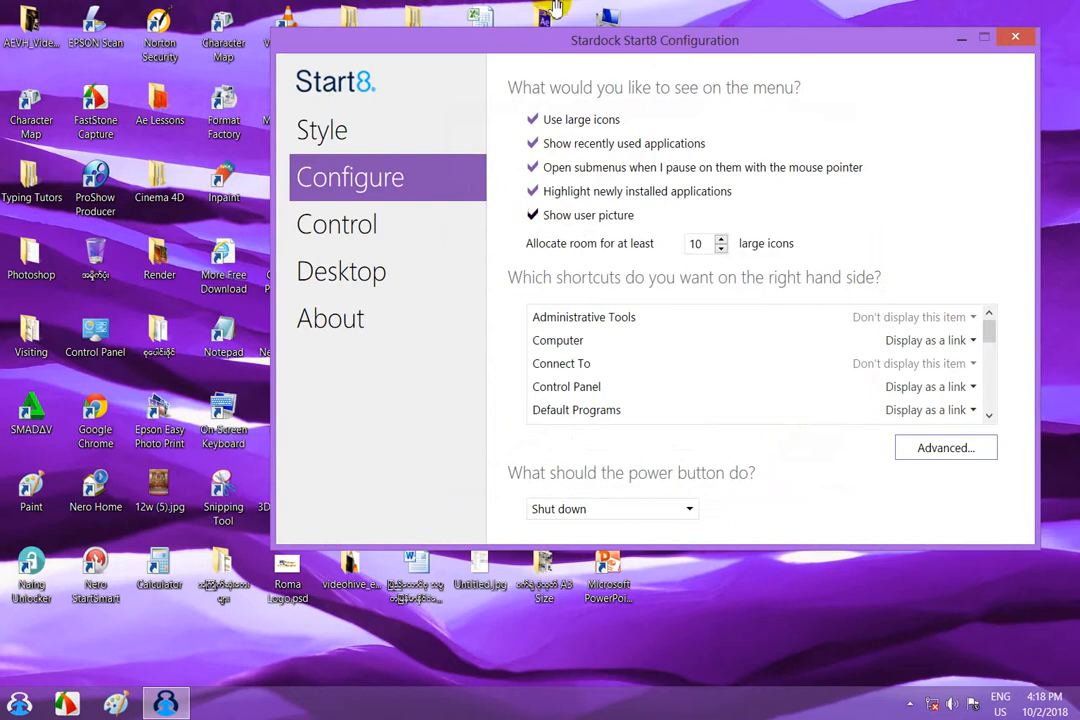
# - Try letting the Start button show the Windows 8 menu on the desktop, and restore the option that shows the Start8 menu
pyautogui.click(393, 227)
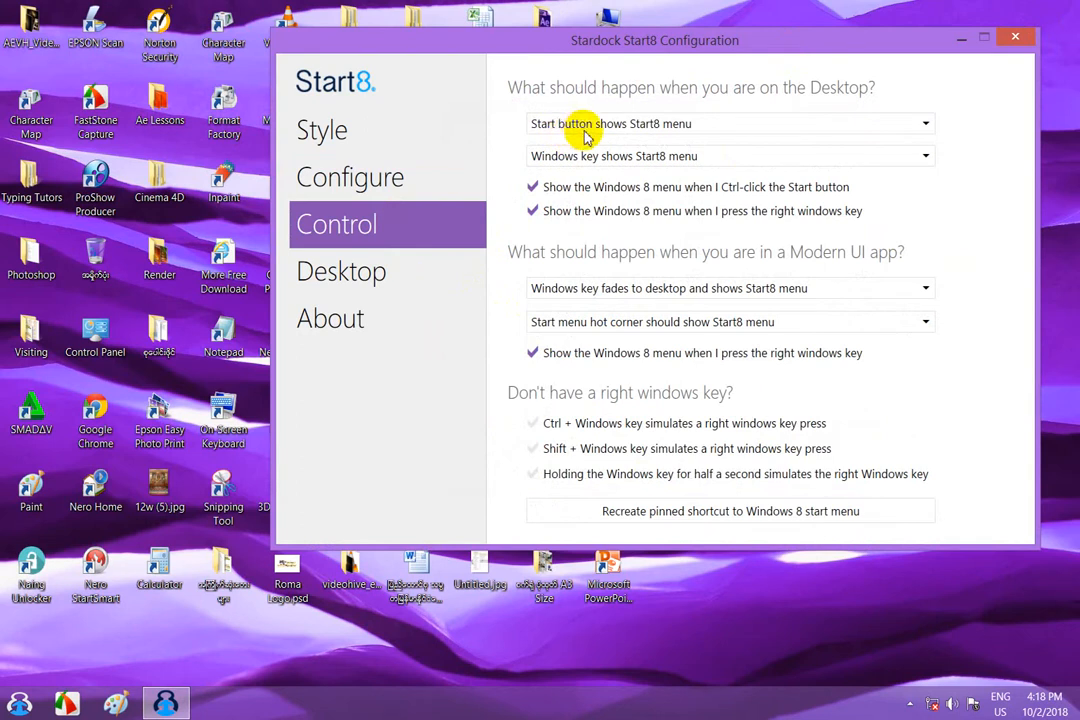
pyautogui.click(19, 704)
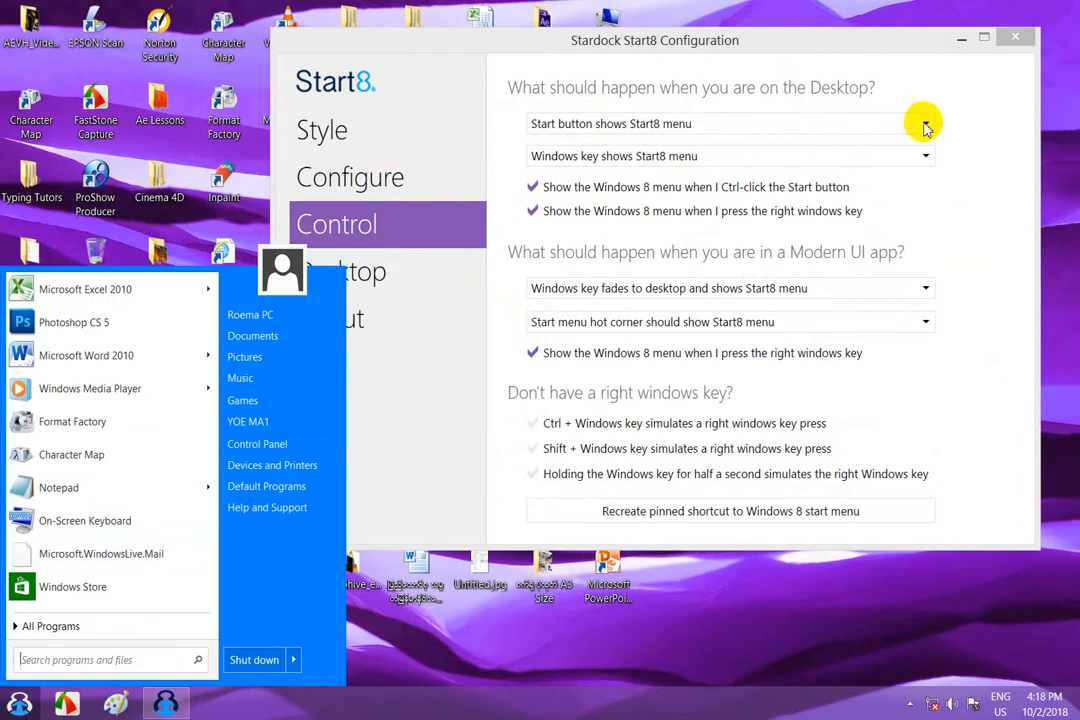
pyautogui.click(925, 125)
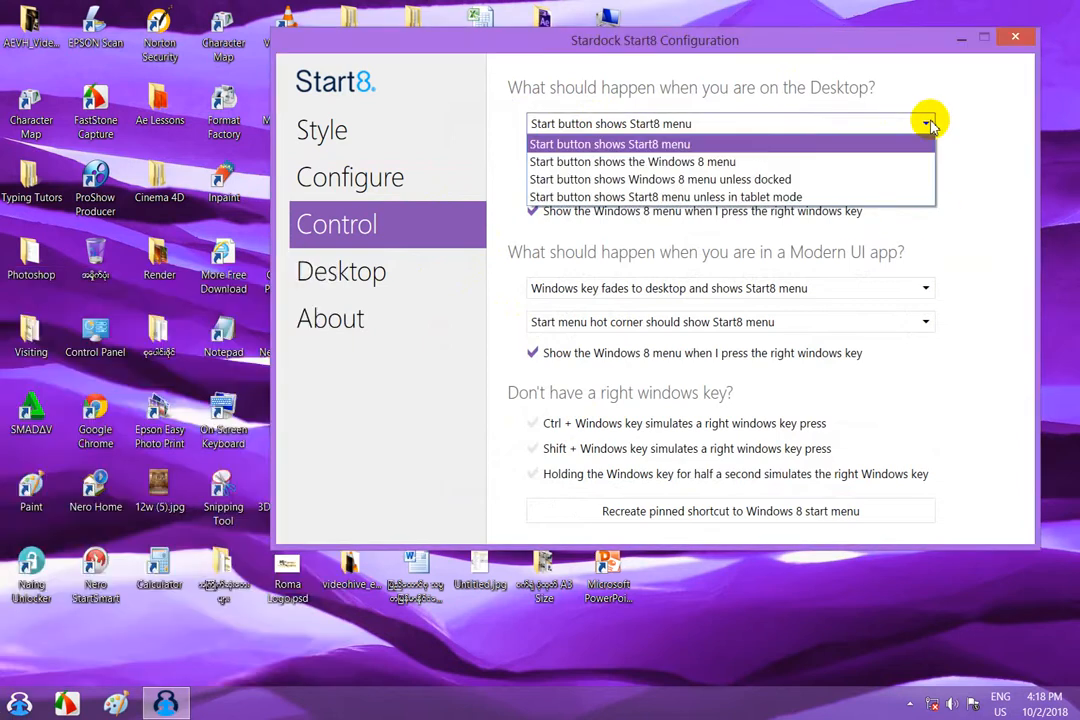
pyautogui.click(560, 163)
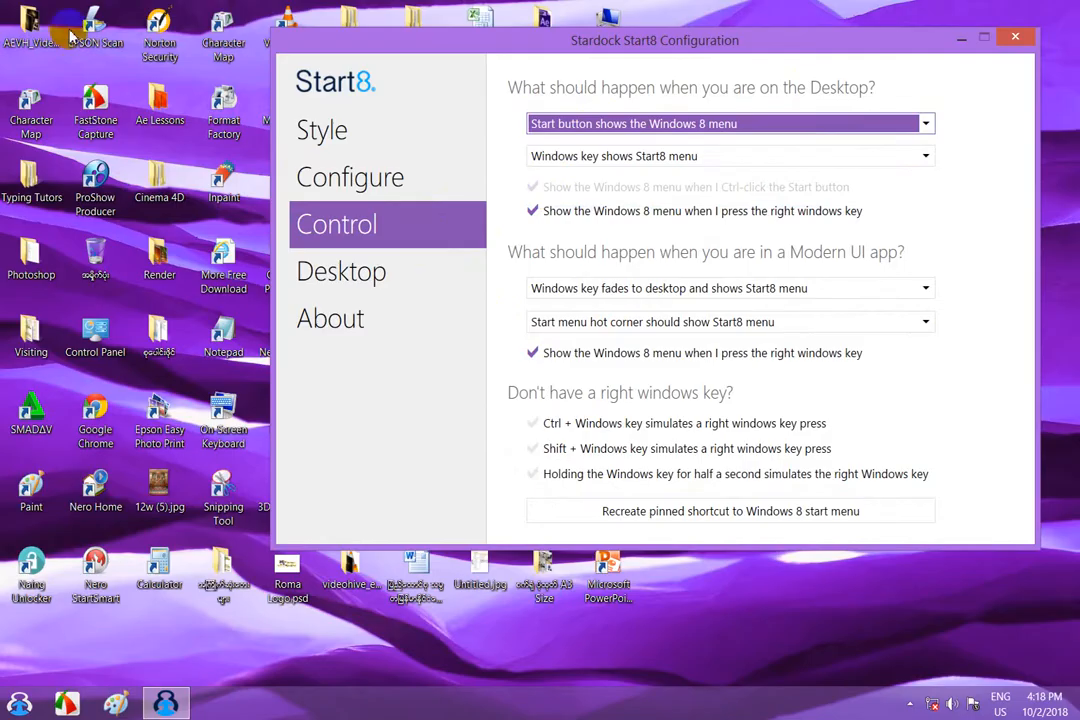
pyautogui.click(19, 703)
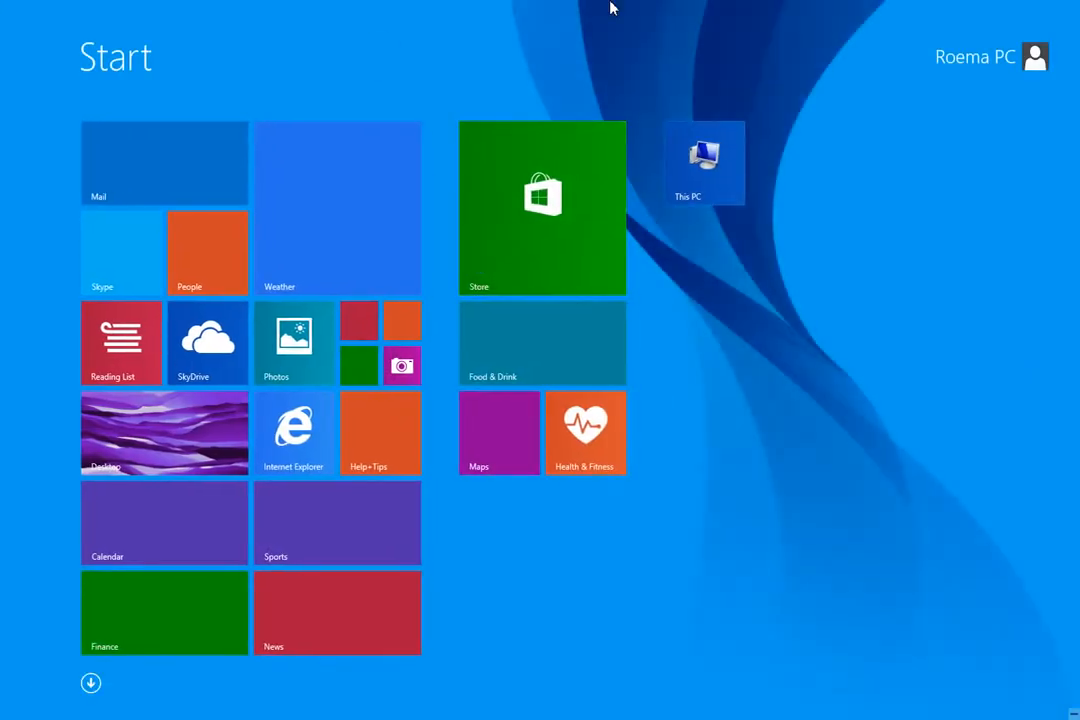
pyautogui.click(15, 703)
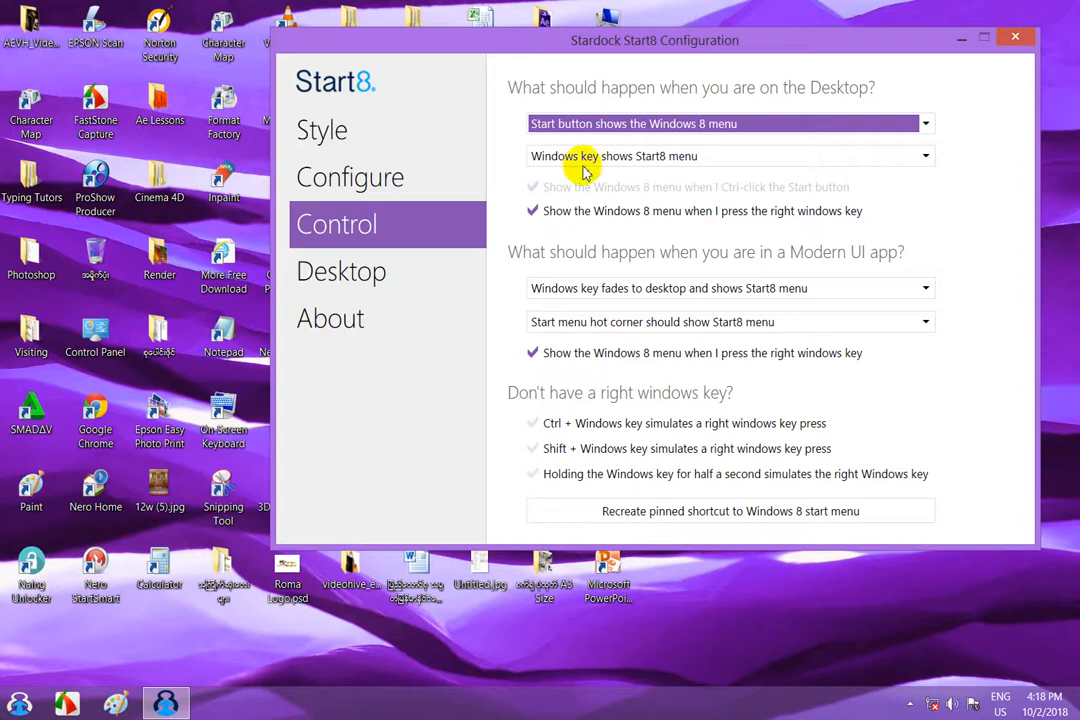
pyautogui.click(745, 123)
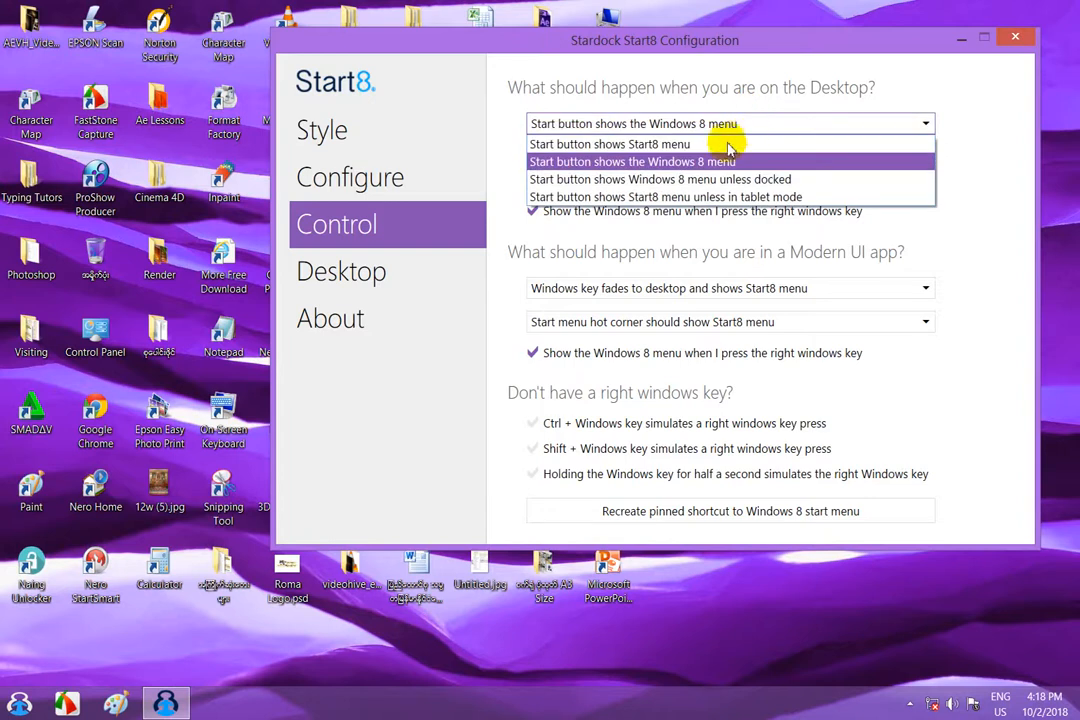
pyautogui.click(716, 144)
pyautogui.press('super')
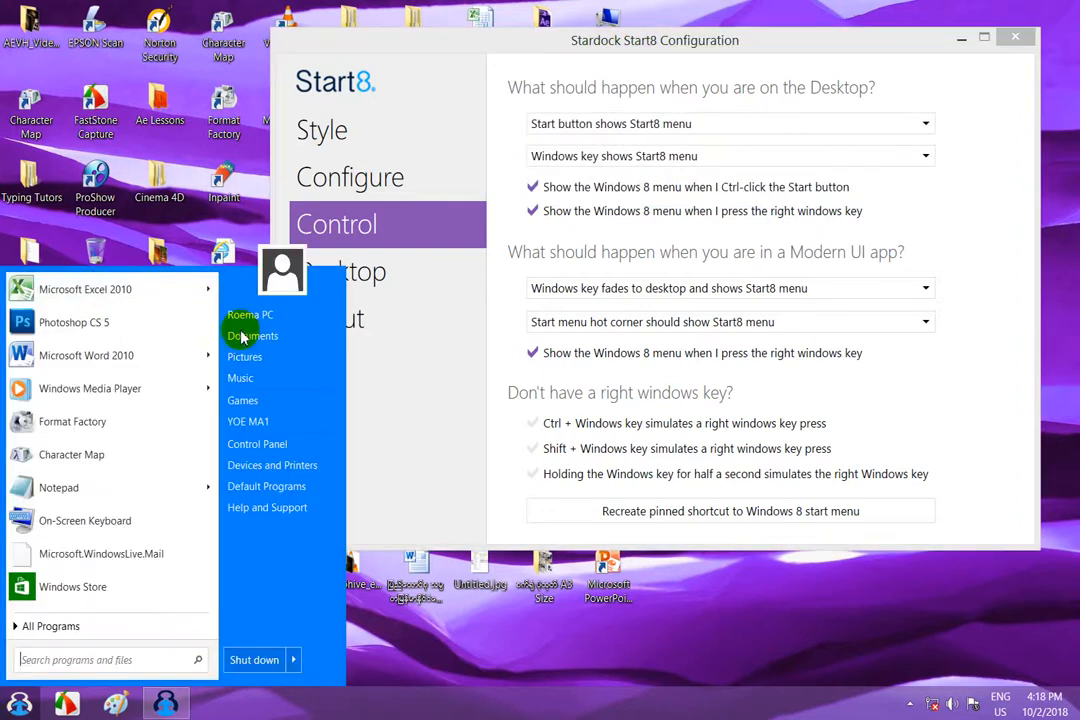
# - Test the Start button option that shows the Windows 8 menu unless docked, and return it to showing the Start8 menu
pyautogui.click(588, 124)
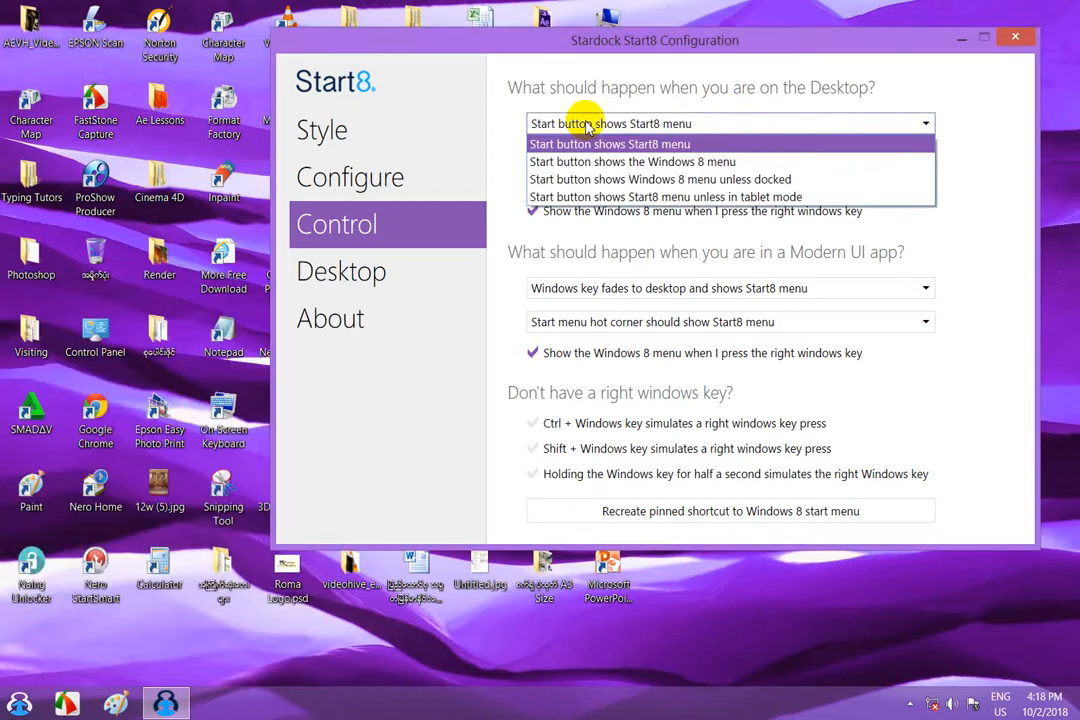
pyautogui.click(620, 182)
pyautogui.click(19, 703)
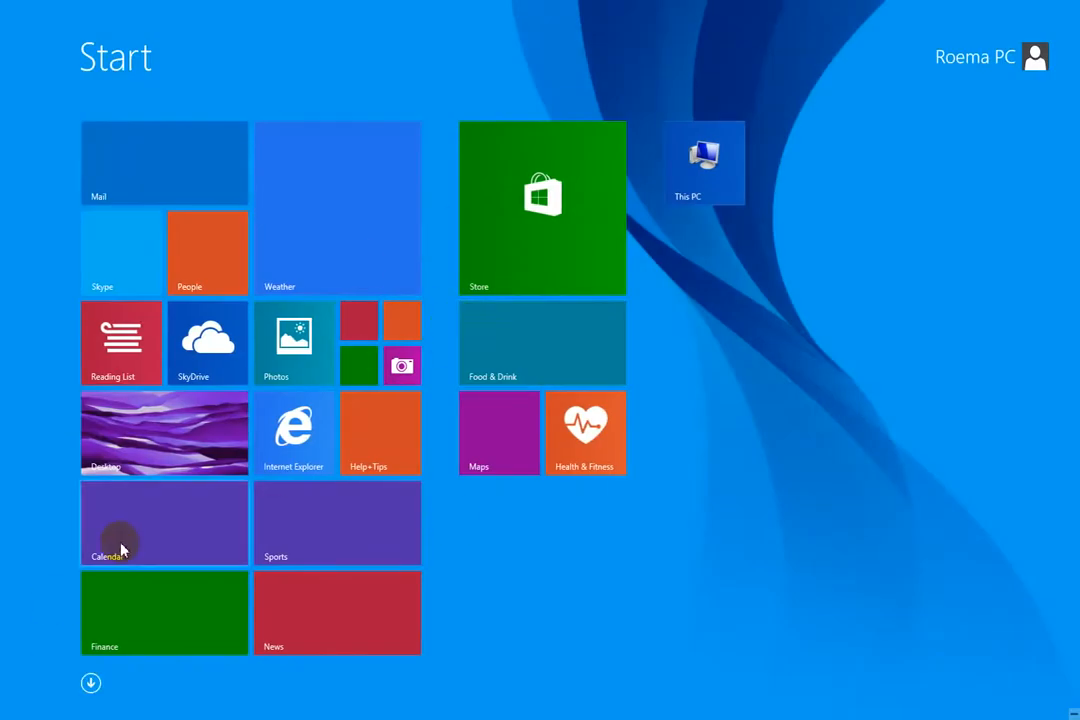
pyautogui.click(12, 704)
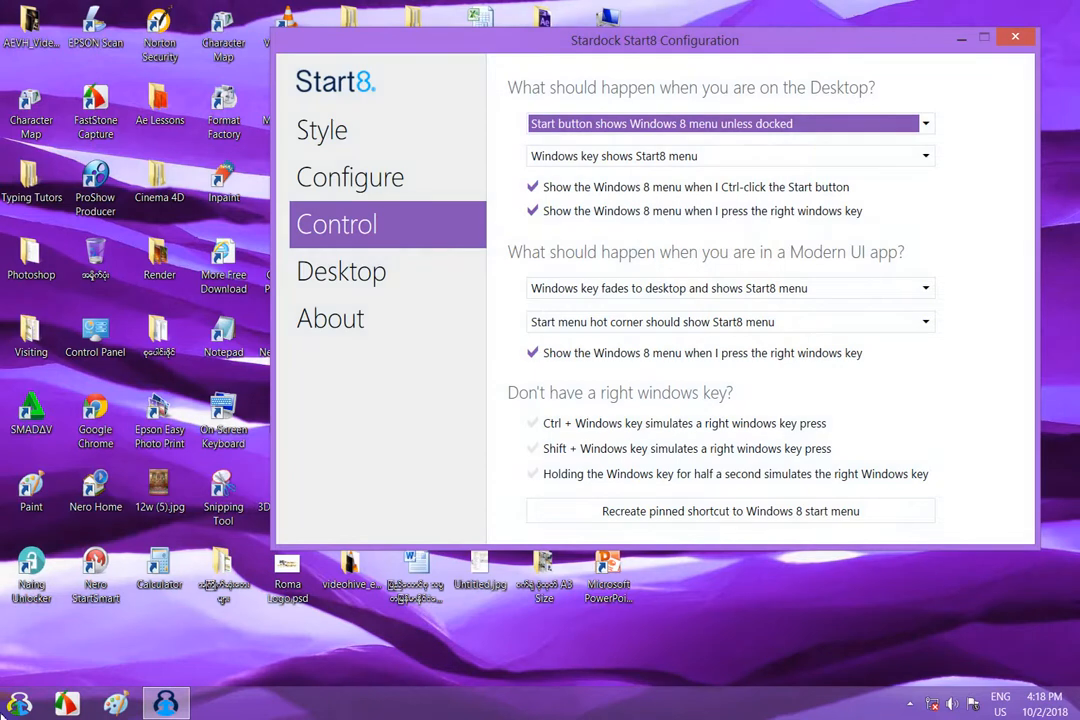
pyautogui.click(757, 126)
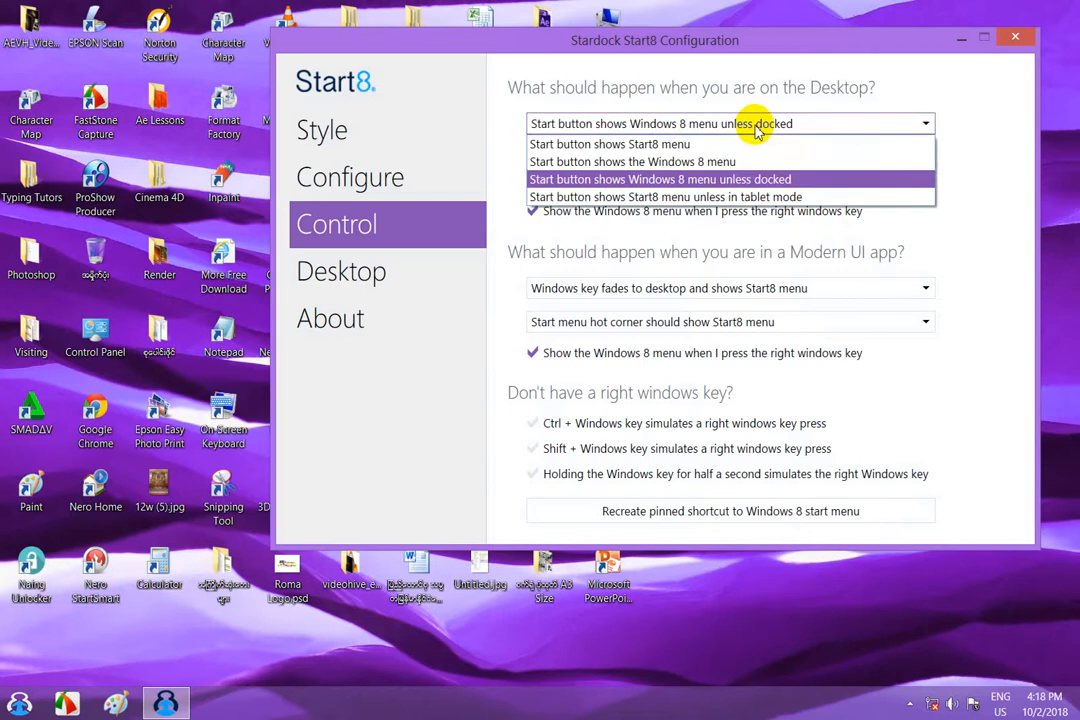
pyautogui.click(655, 147)
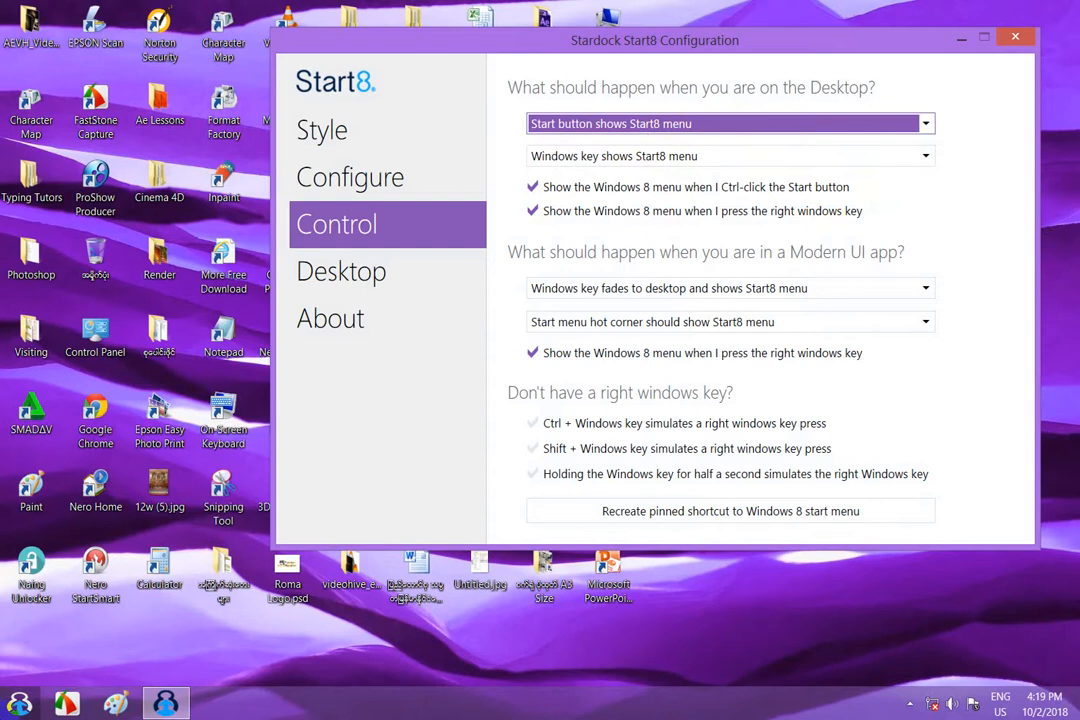
# - View Windows Media Player's frequent items in the Start menu and browse the list of all programs
pyautogui.click(19, 704)
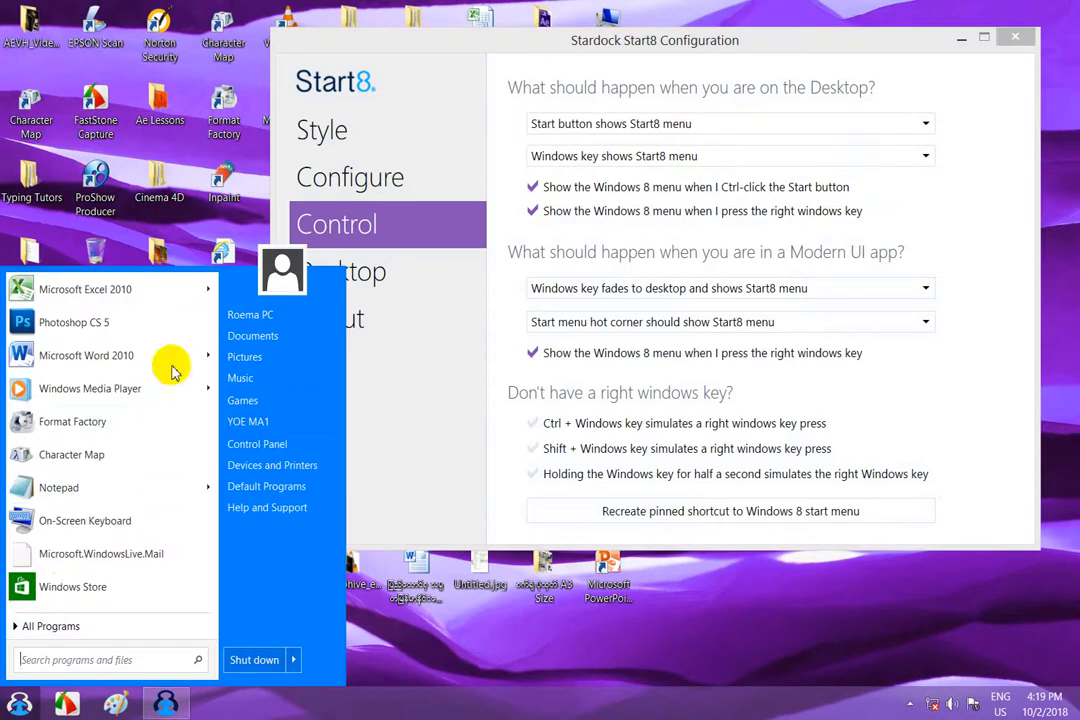
pyautogui.moveTo(199, 391)
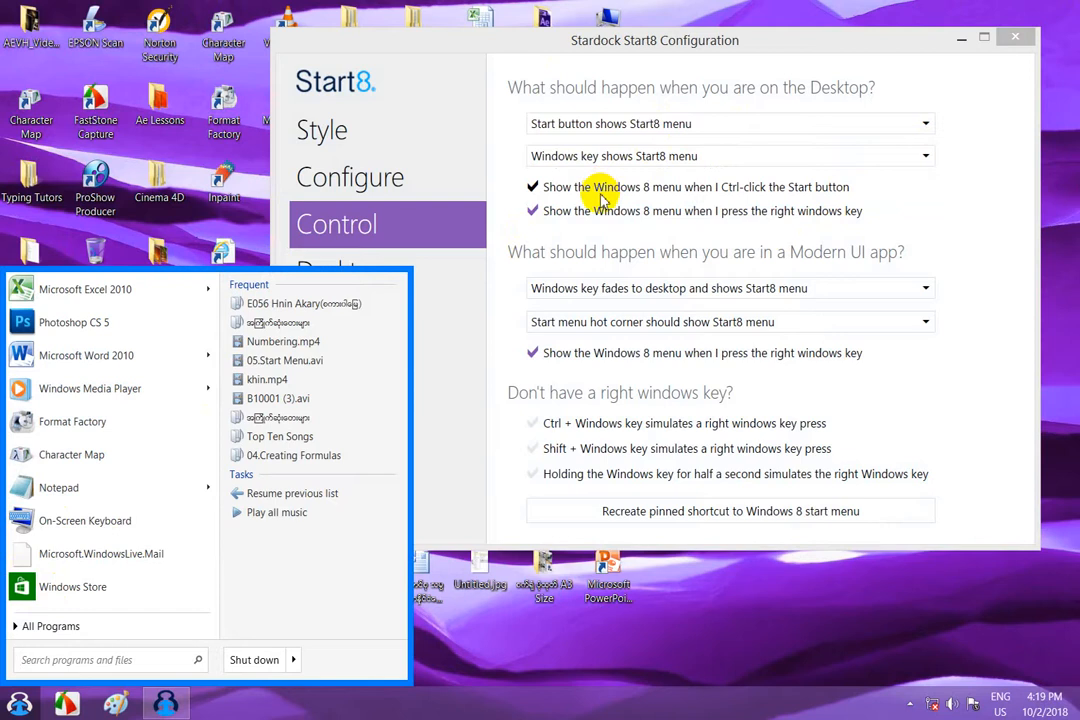
pyautogui.click(155, 628)
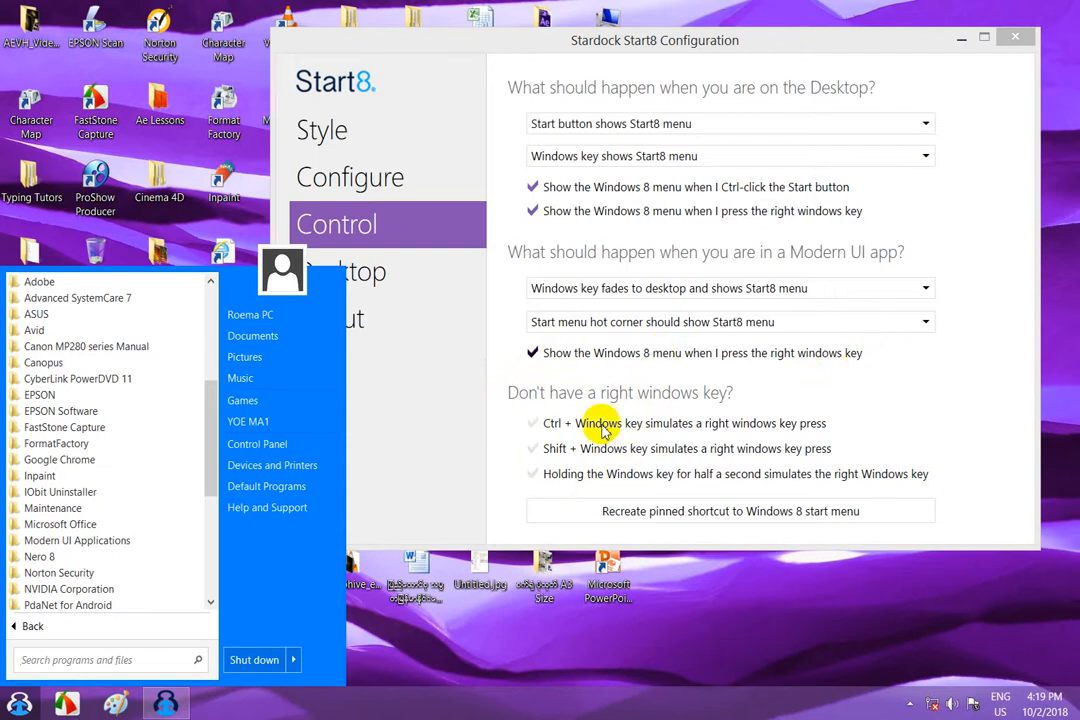
pyautogui.scroll(-6, 630, 430)
pyautogui.scroll(4, 660, 440)
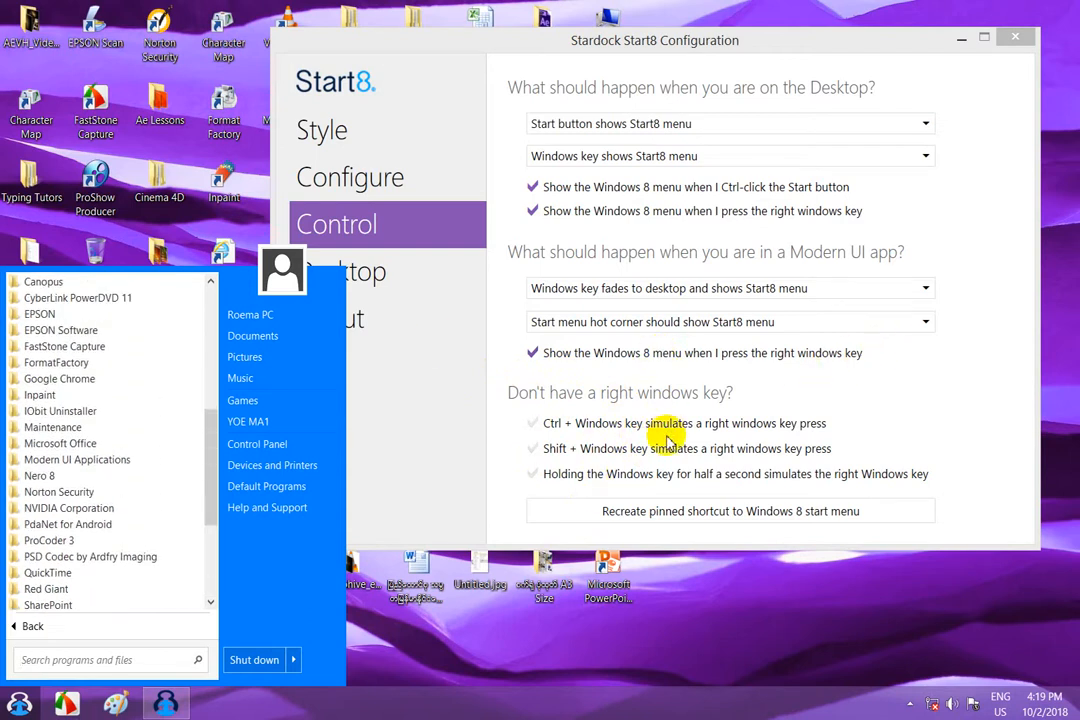
# - Open the Desktop settings, turn off the start button on the main taskbar, and test what the empty taskbar corner opens
pyautogui.moveTo(405, 50); pyautogui.dragTo(531, 60)
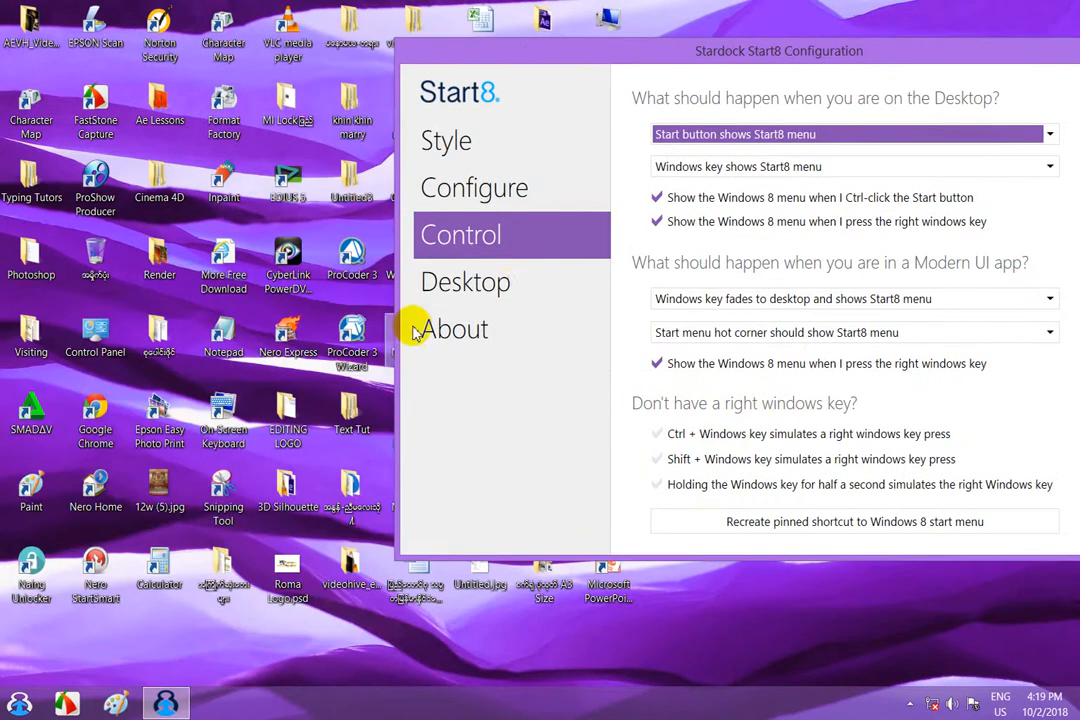
pyautogui.click(505, 287)
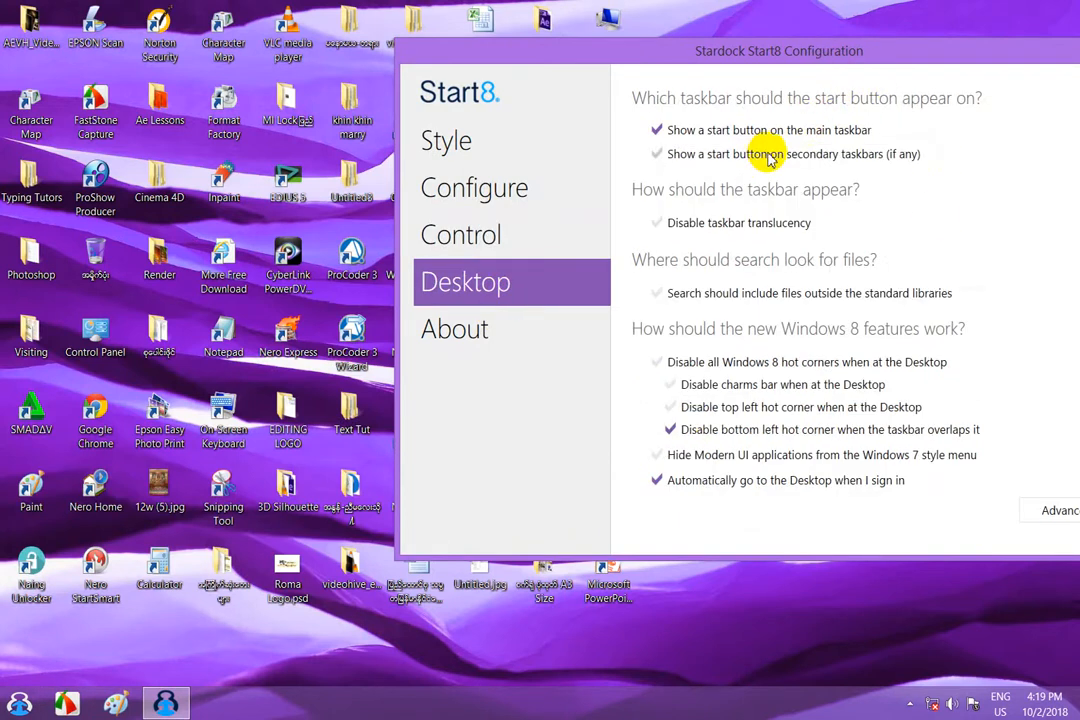
pyautogui.click(655, 131)
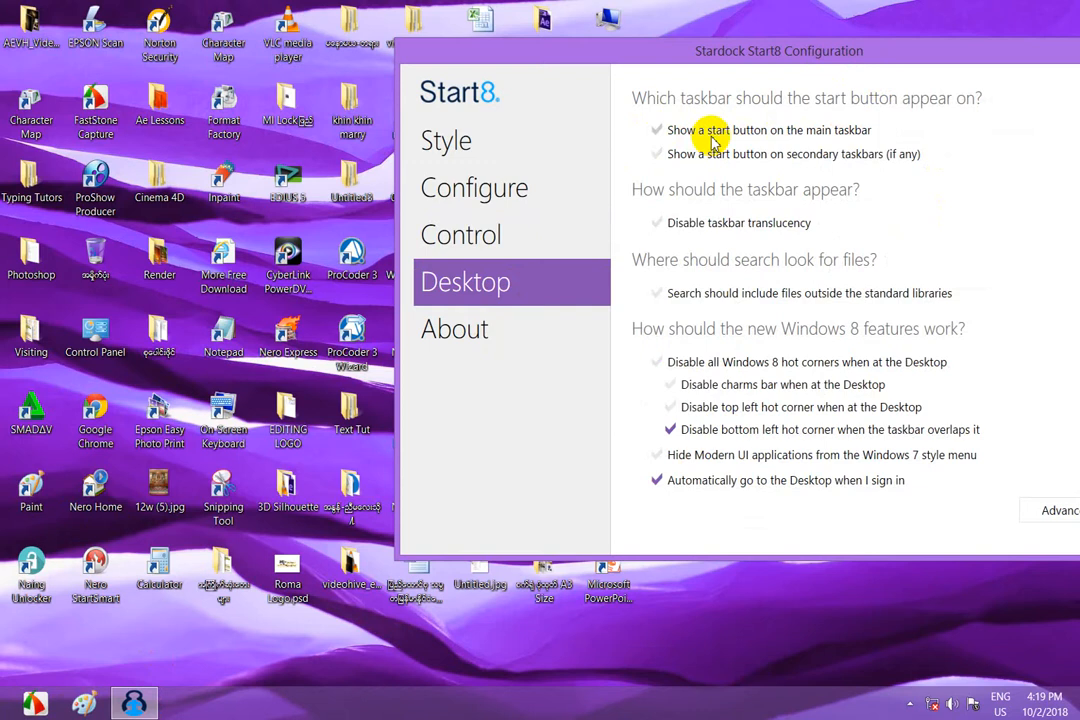
pyautogui.click(12, 705)
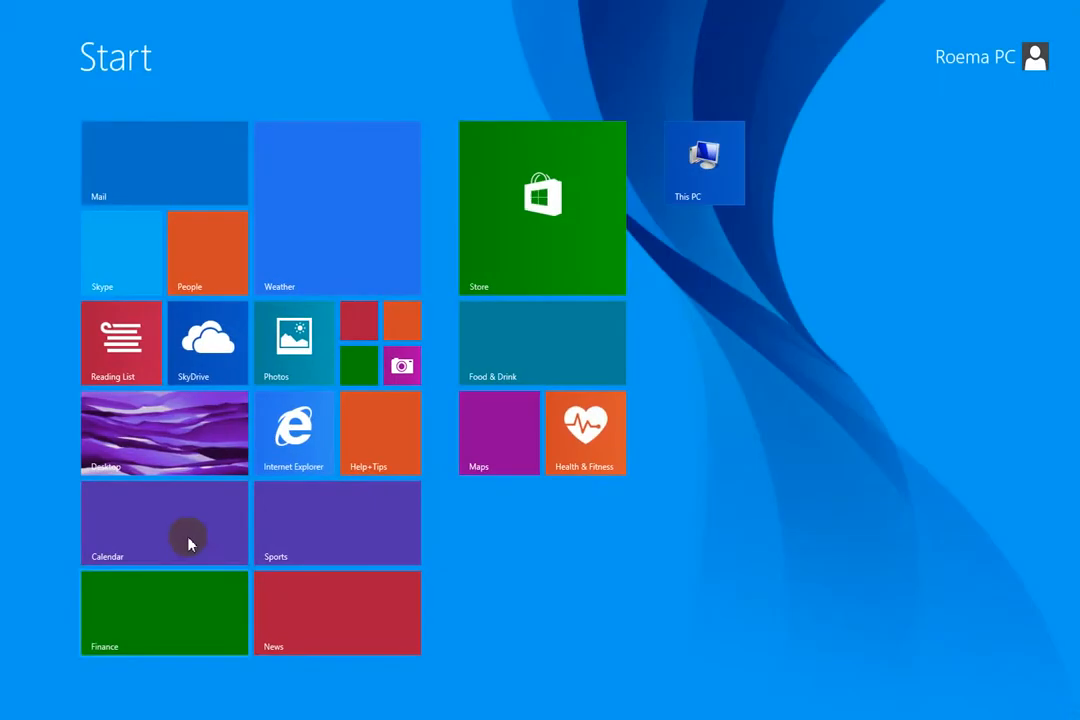
pyautogui.click(17, 700)
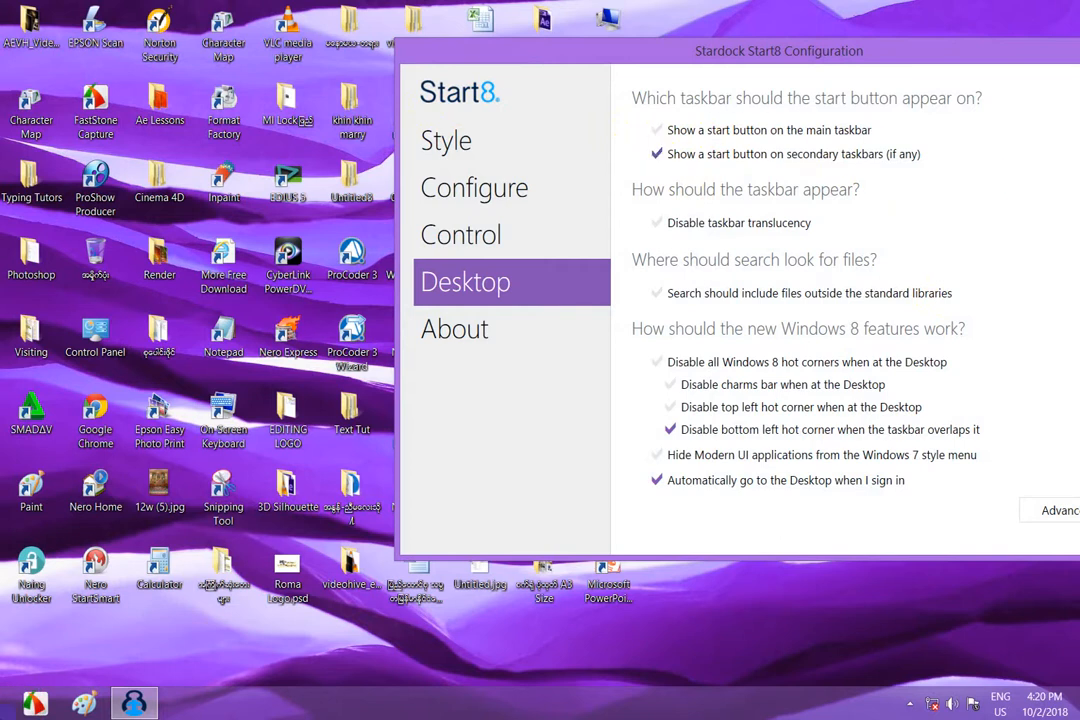
# - Switch repeatedly between the desktop and the Windows 8 Start screen with only the secondary taskbars' start button option enabled
pyautogui.click(20, 705)
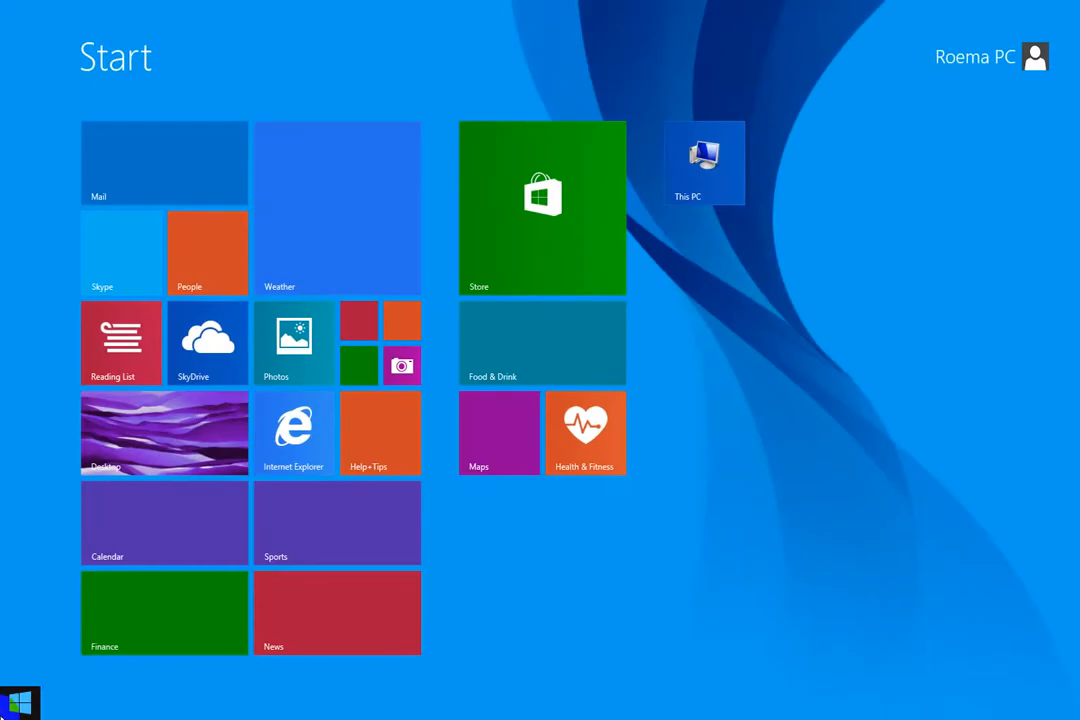
pyautogui.click(12, 708)
pyautogui.click(14, 710)
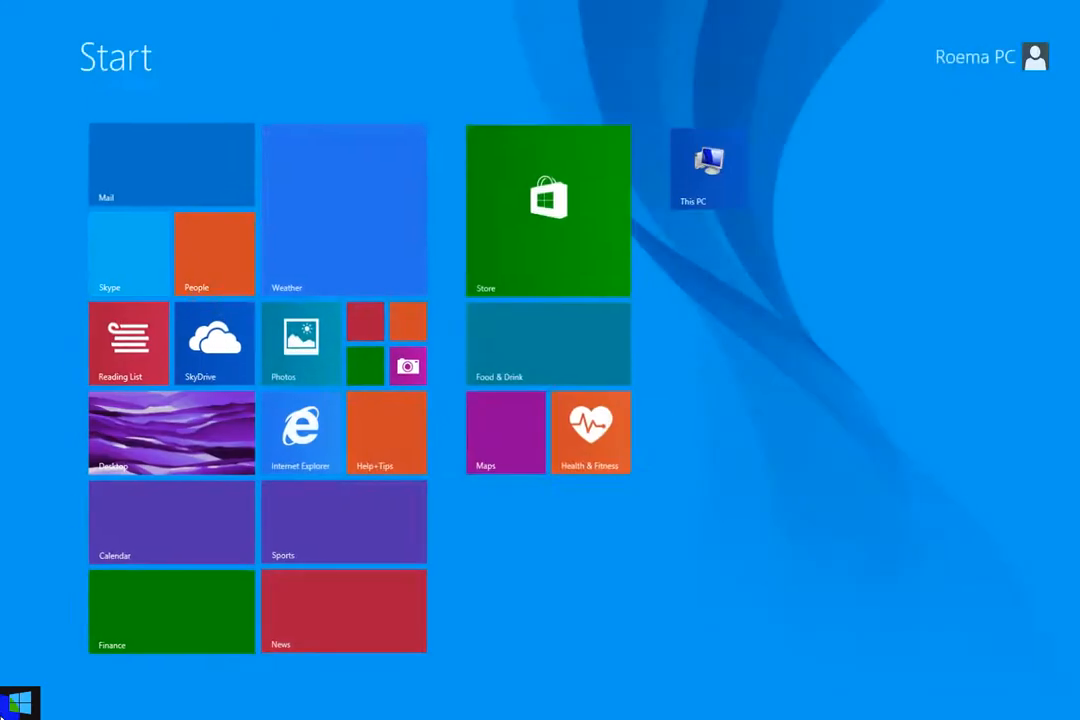
pyautogui.click(17, 712)
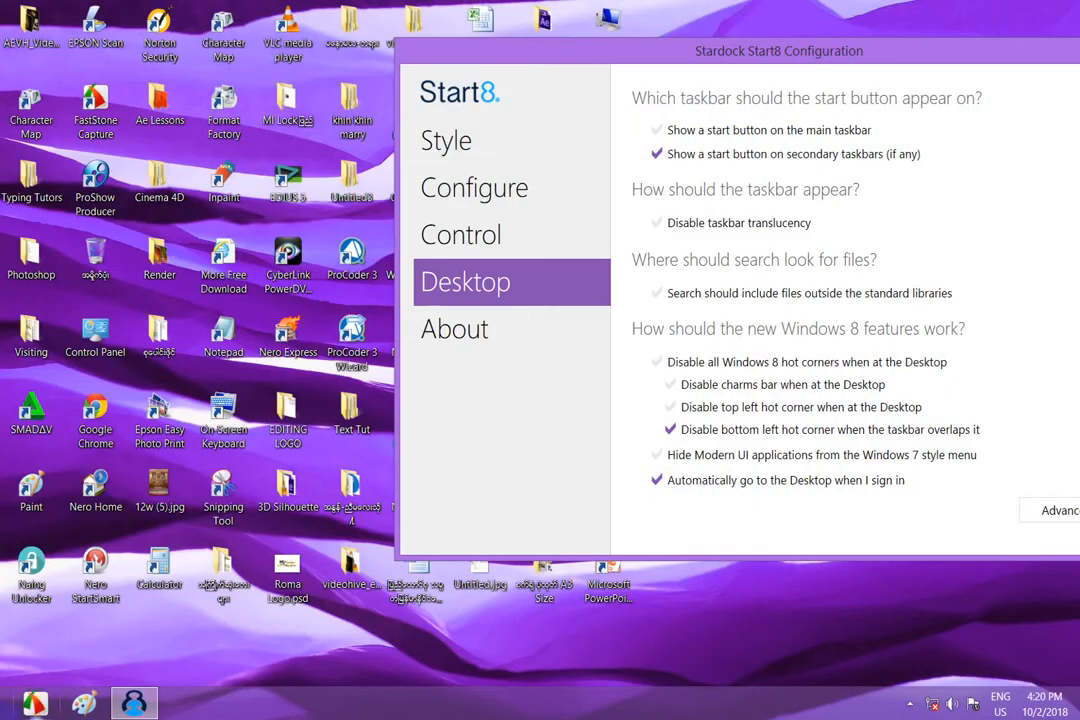
pyautogui.click(8, 708)
pyautogui.click(5, 710)
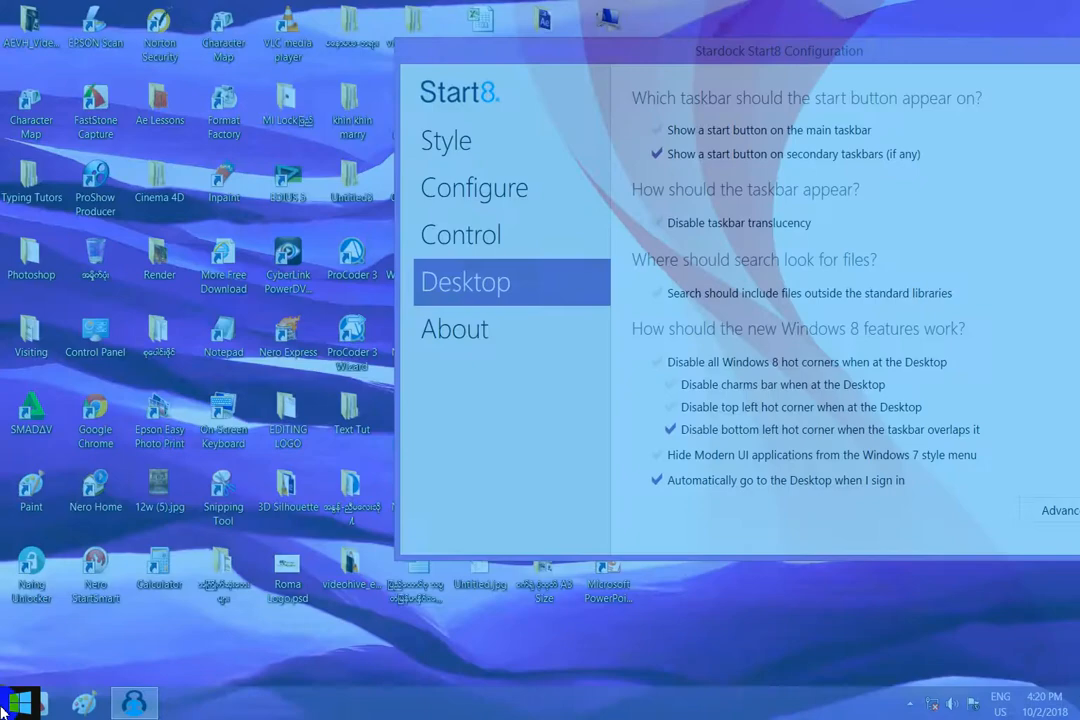
# - Show the start button on the main taskbar instead of on secondary taskbars, and check it on the desktop
pyautogui.click(656, 131)
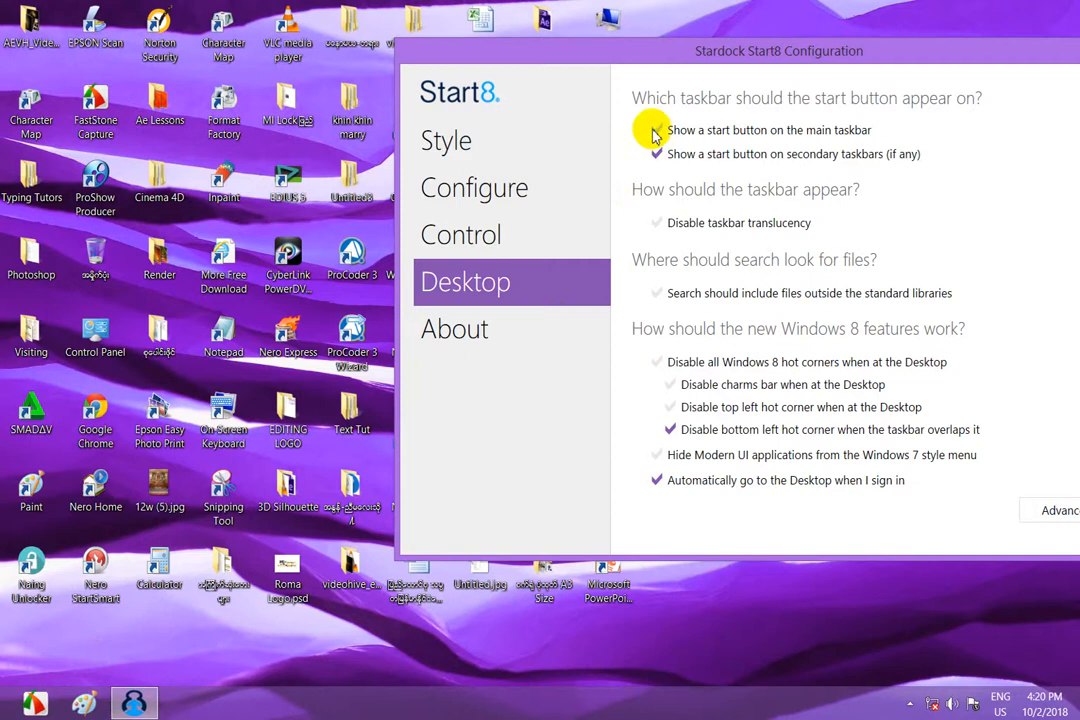
pyautogui.click(656, 131)
pyautogui.click(652, 132)
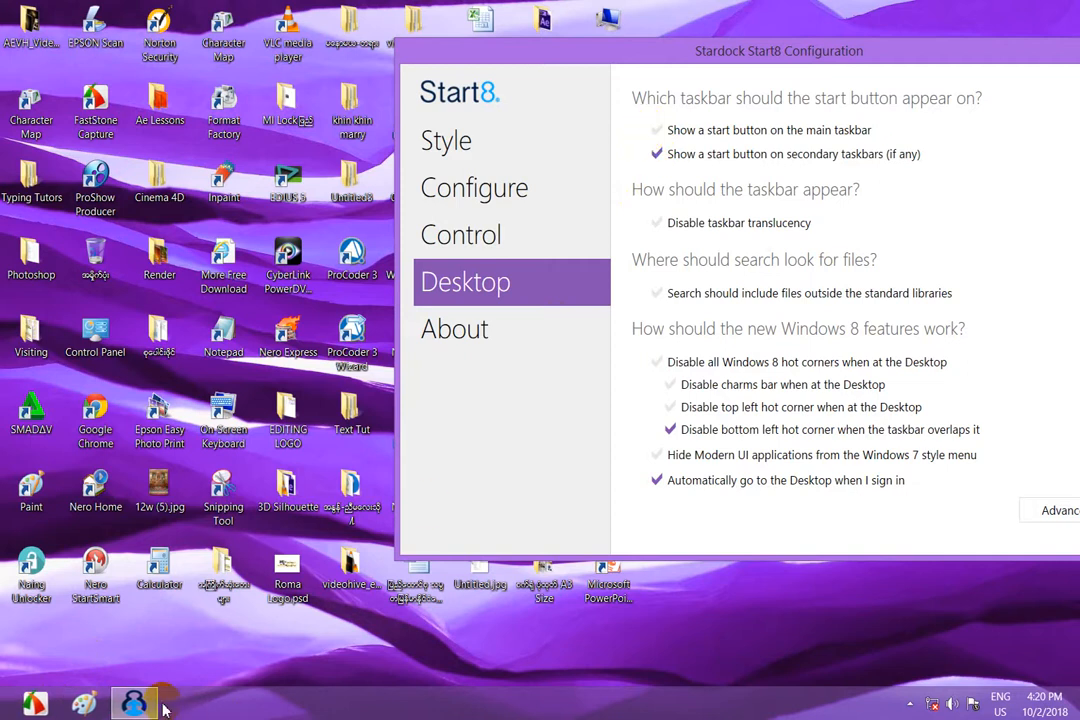
pyautogui.click(140, 704)
pyautogui.click(140, 704)
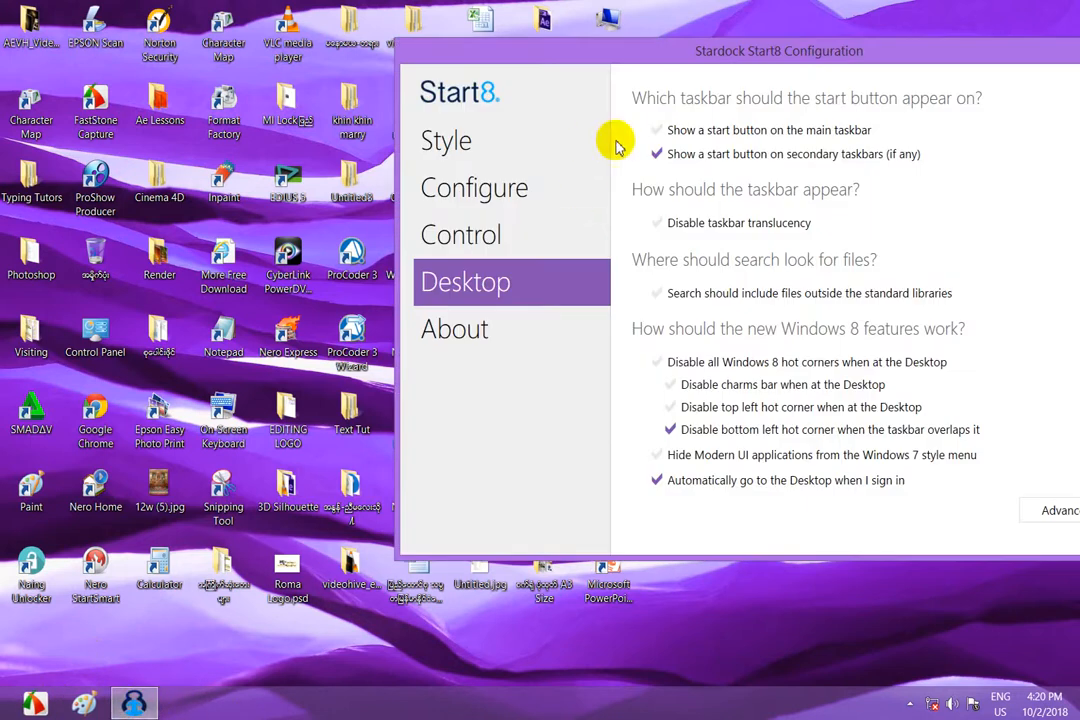
pyautogui.click(654, 131)
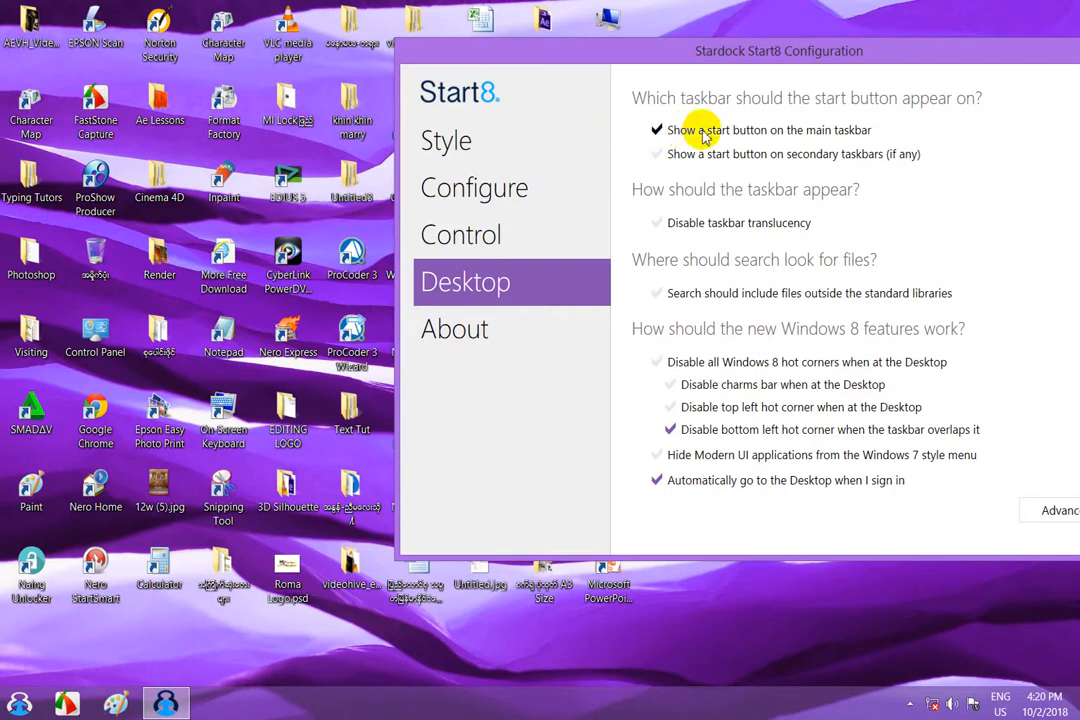
pyautogui.click(10, 704)
pyautogui.click(5, 710)
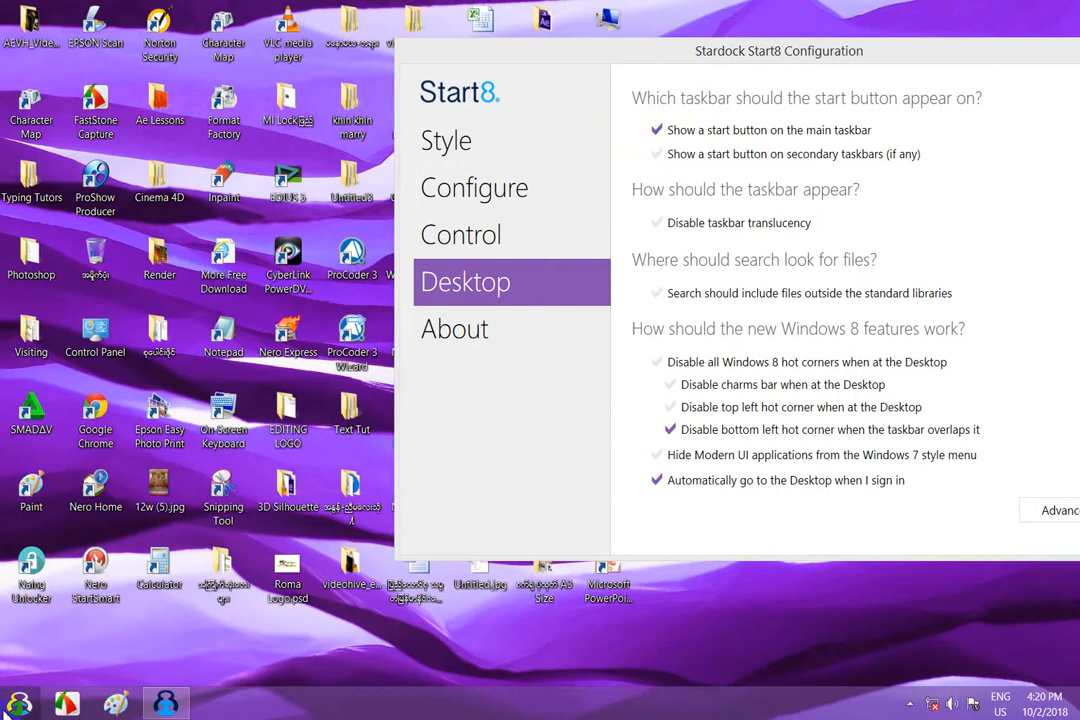
# - Try disabling taskbar translucency a few times to compare the look, and leave the option turned off
pyautogui.click(655, 223)
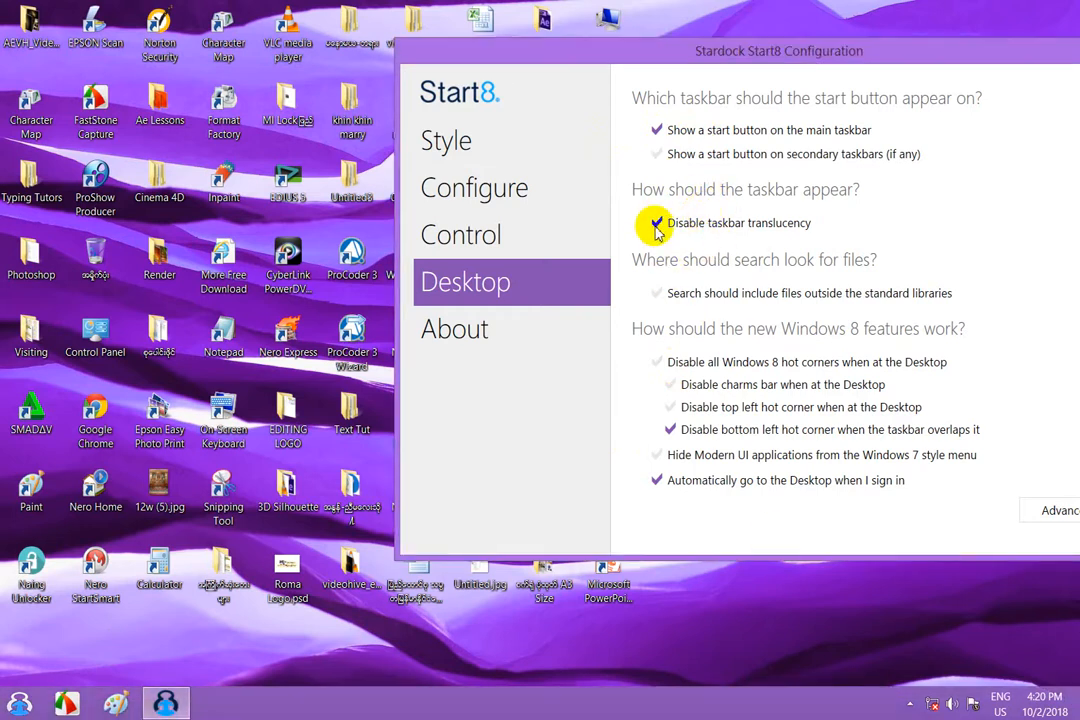
pyautogui.click(656, 226)
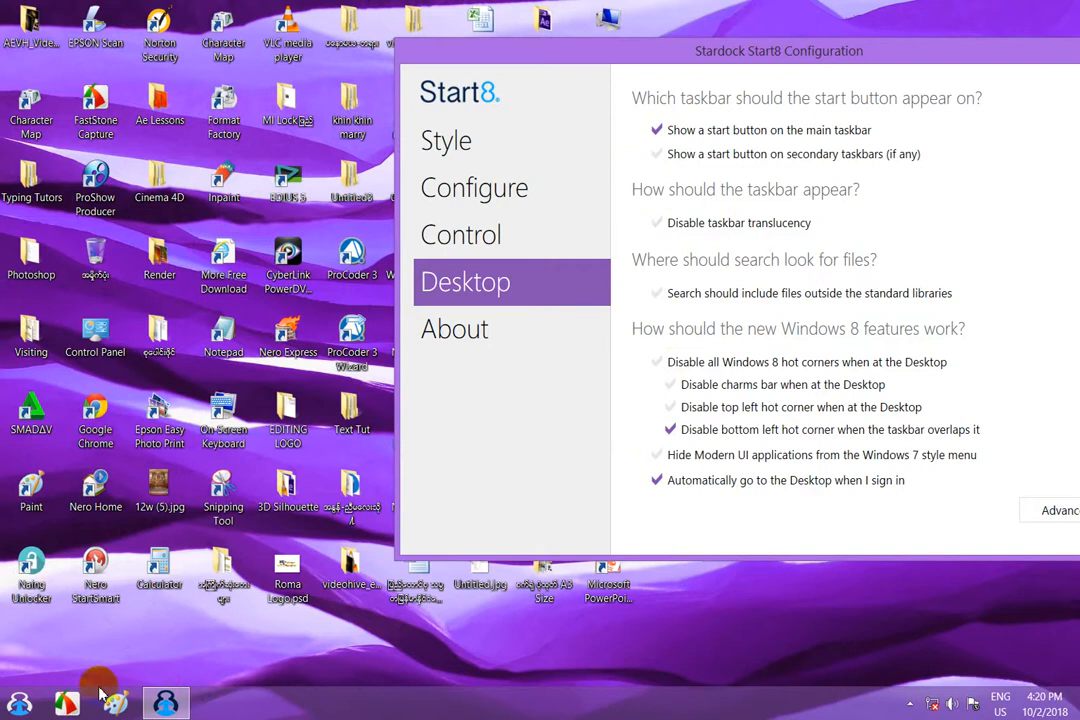
pyautogui.click(657, 224)
pyautogui.click(657, 225)
pyautogui.click(657, 225)
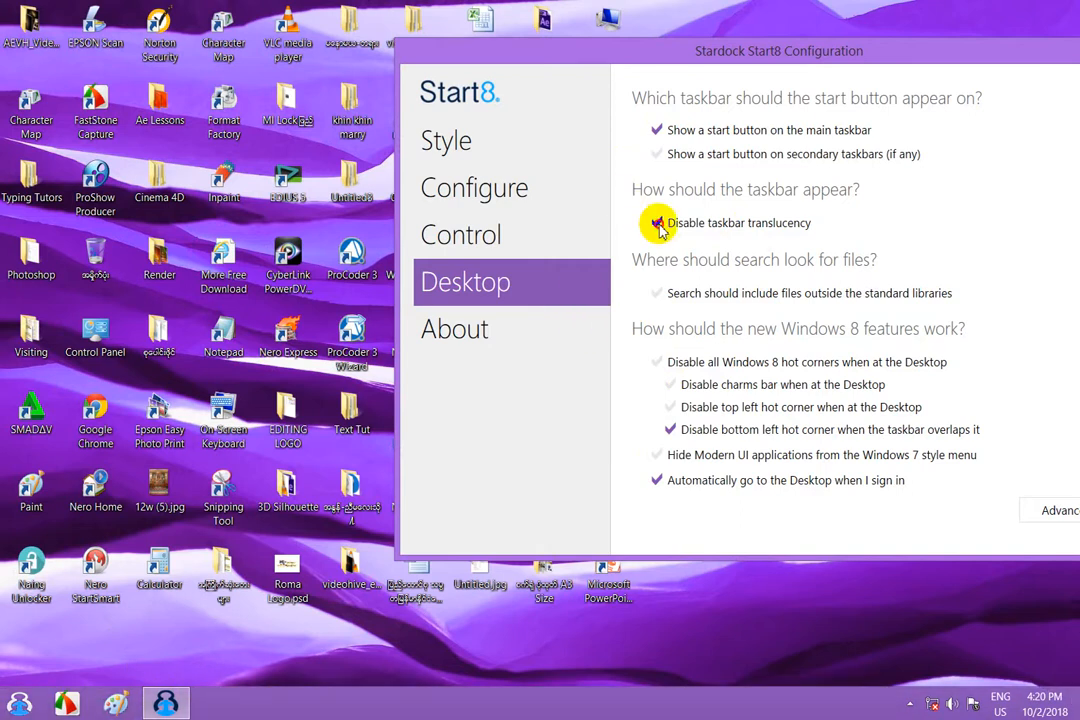
pyautogui.click(657, 225)
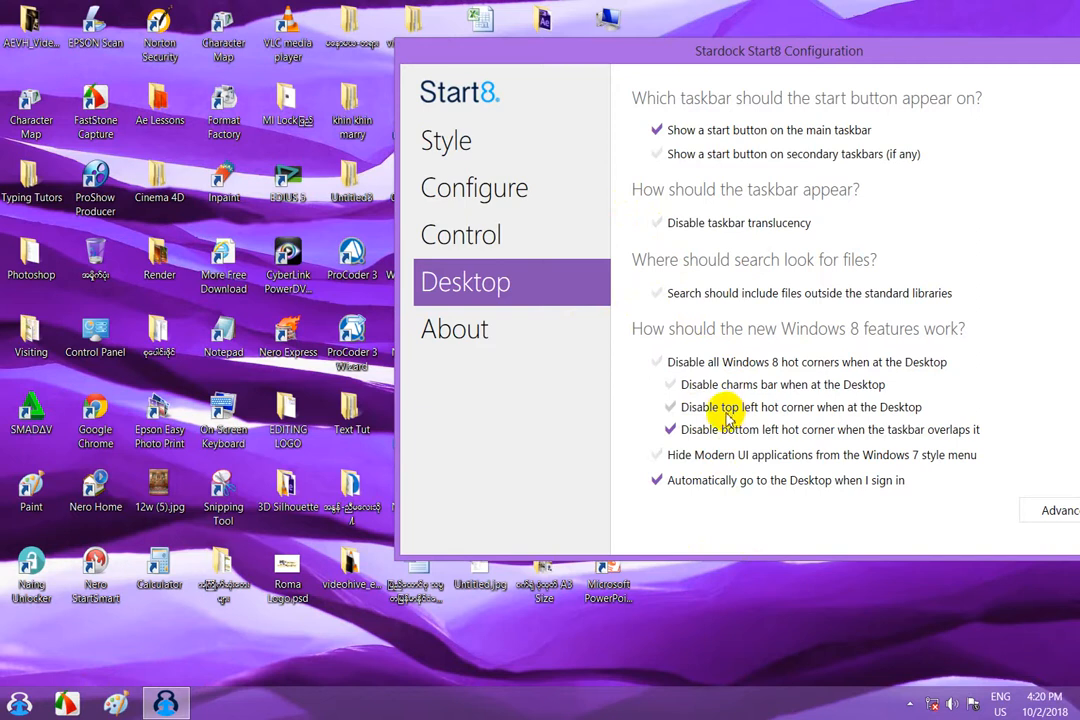
# - Test disabling all Windows 8 hot corners at the Desktop with the Start menu, and turn the option off again
pyautogui.click(657, 364)
pyautogui.click(657, 364)
pyautogui.click(657, 364)
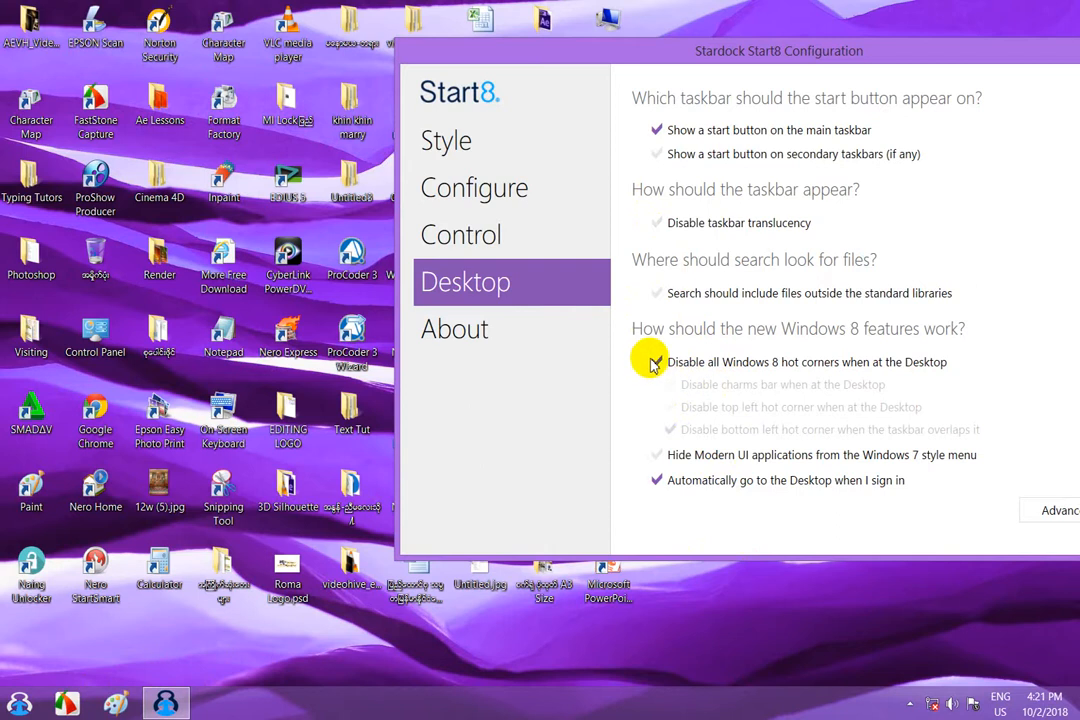
pyautogui.click(2, 717)
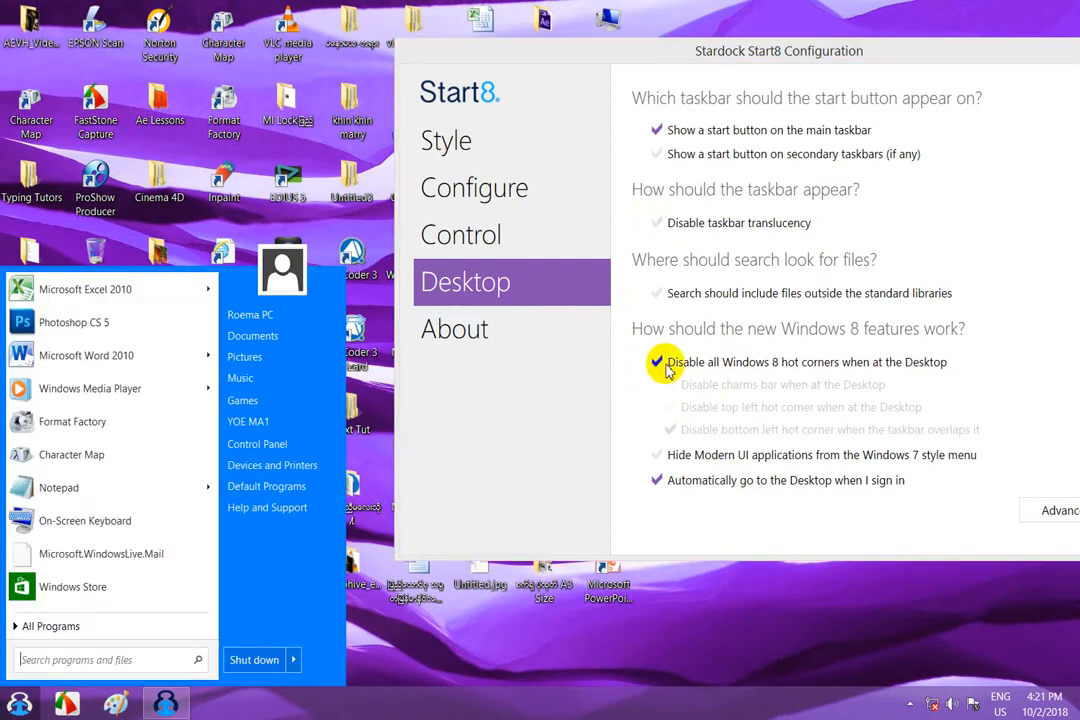
pyautogui.click(660, 365)
pyautogui.click(658, 364)
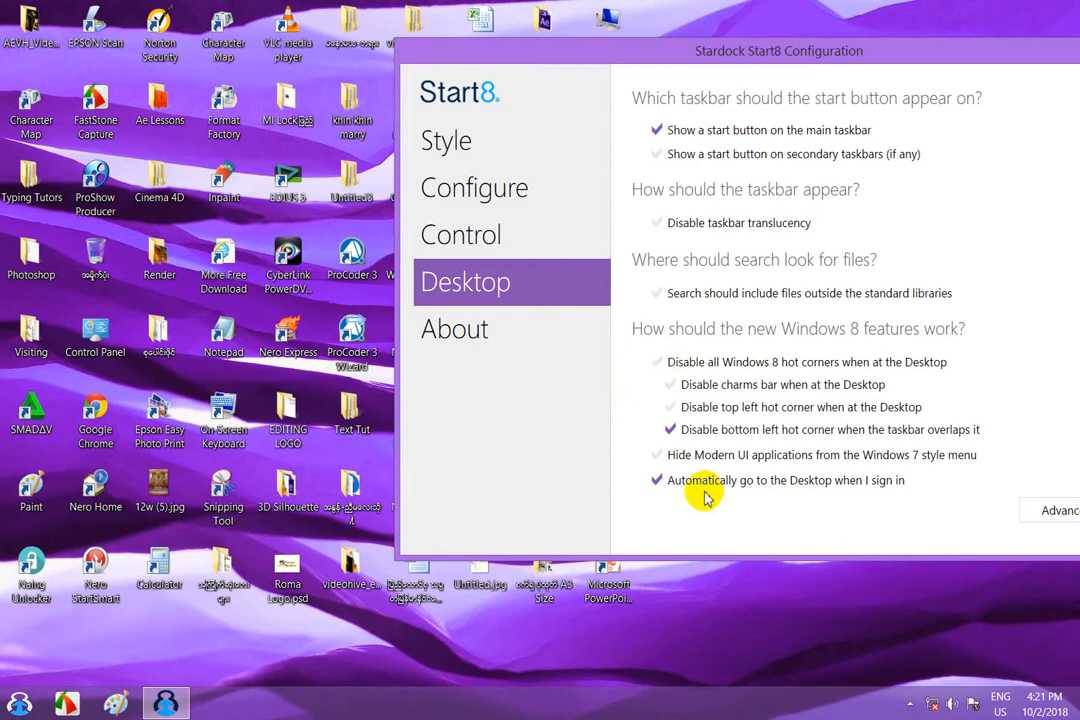
# - Hide Modern UI applications from the Windows 7 style menu and view the program's About page
pyautogui.click(655, 456)
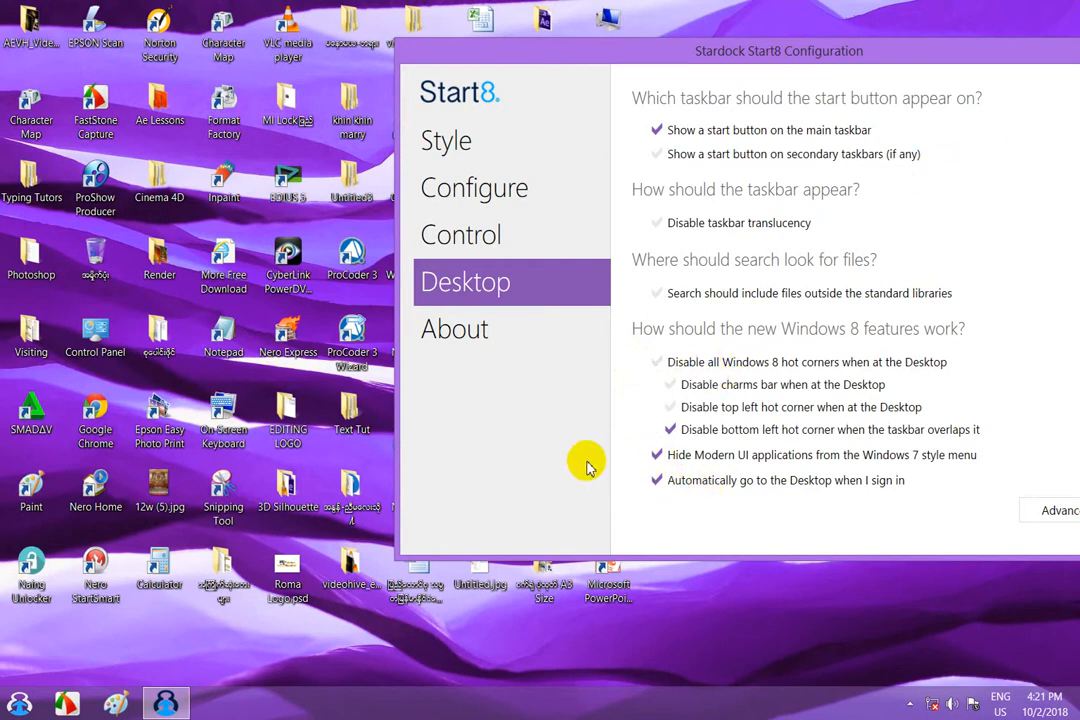
pyautogui.click(494, 340)
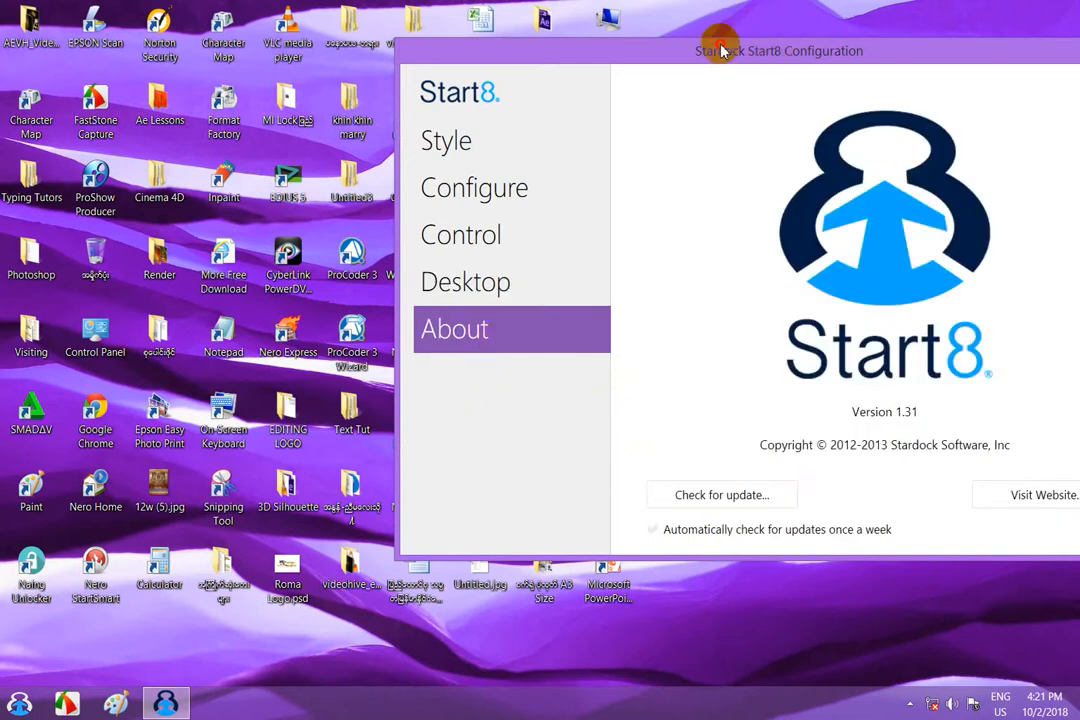
pyautogui.moveTo(776, 57); pyautogui.dragTo(650, 35)
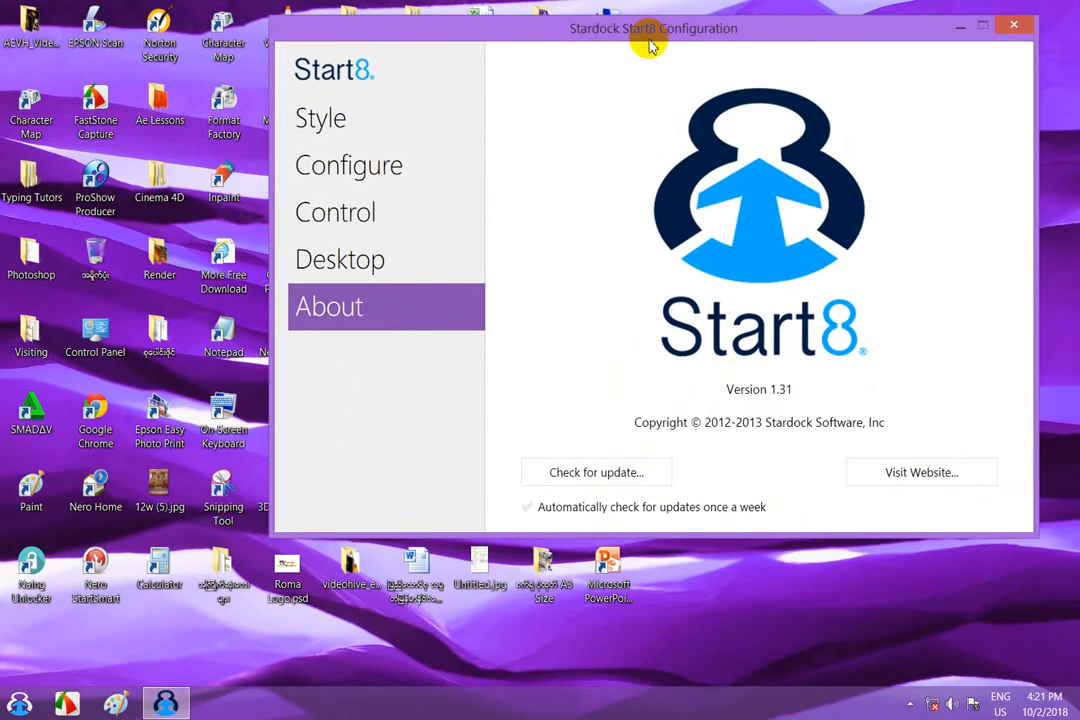